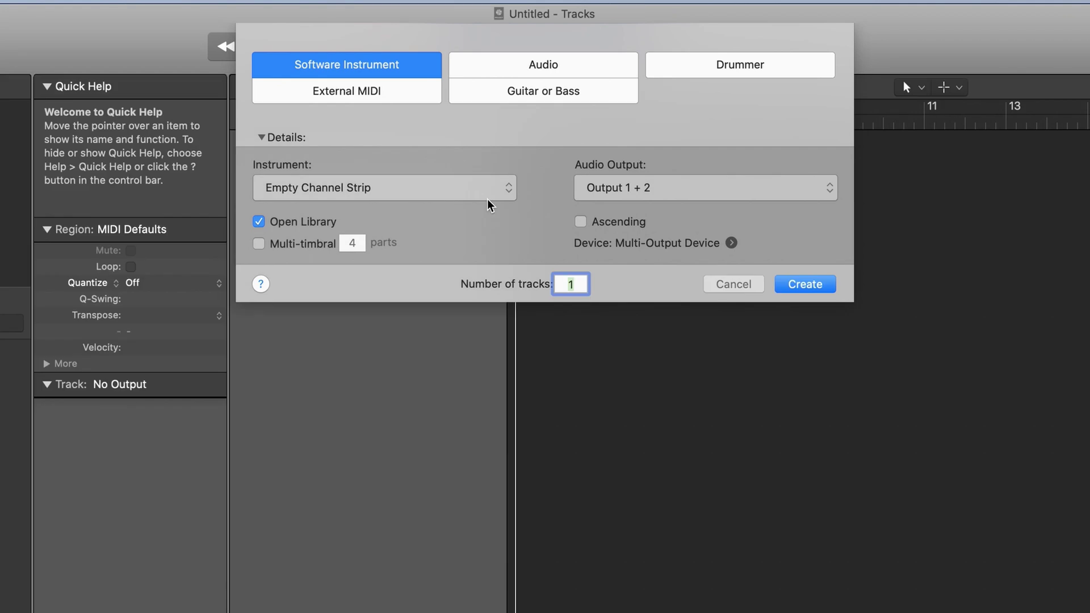
Step: Load the Roland TR-909 patch from the Electronic Drum Kit sounds onto the software instrument track
left_click(28, 199)
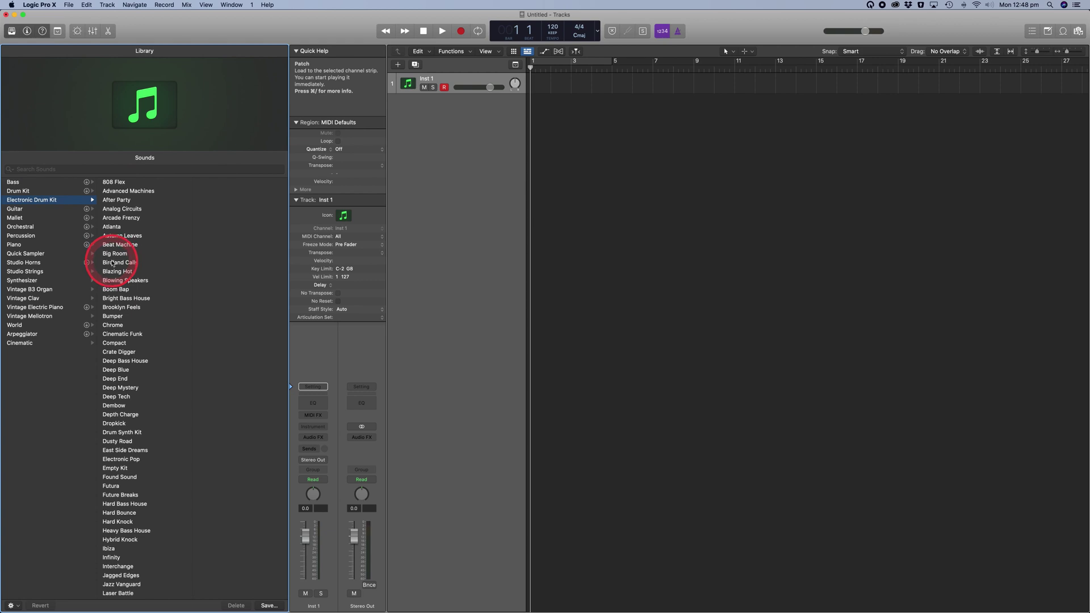
left_click_drag(121, 263, 120, 263)
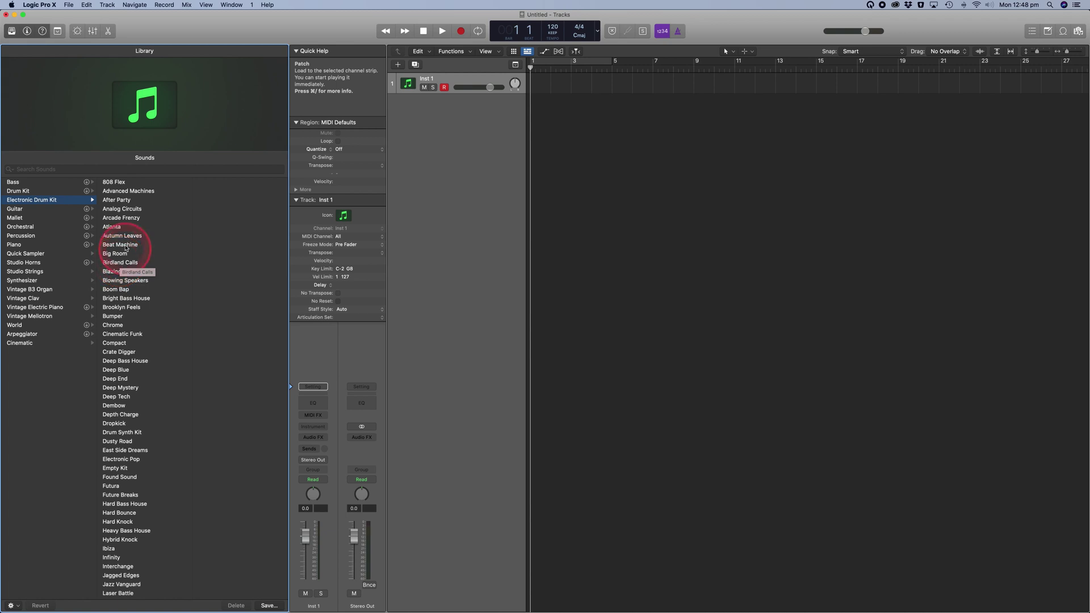
left_click_drag(126, 200, 126, 201)
left_click(120, 264)
left_click_drag(120, 264, 126, 201)
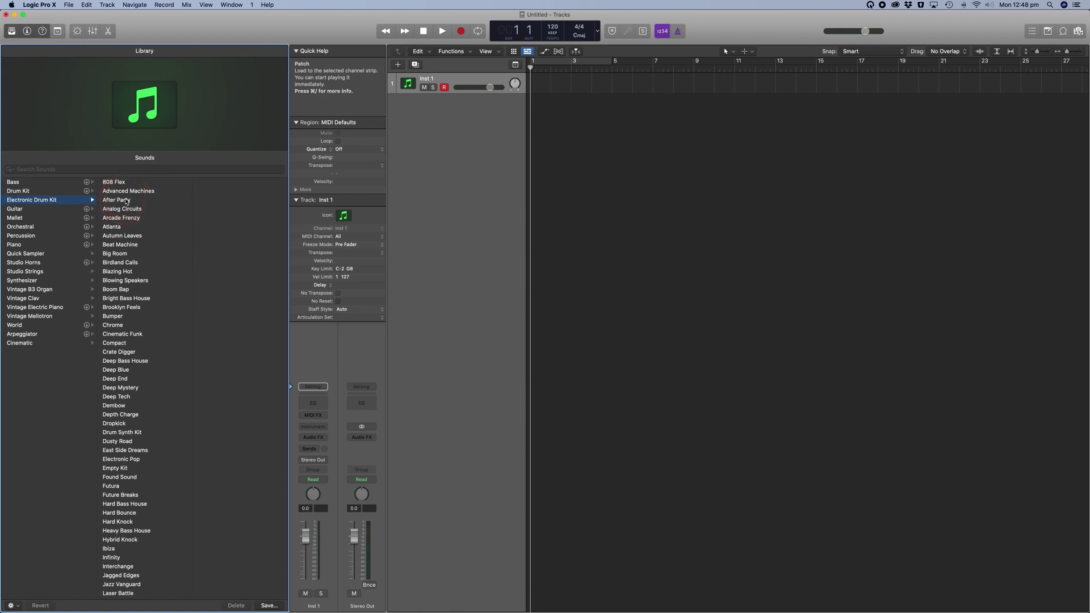
scroll(126, 201, "down", 10)
mouse_move(155, 386)
left_mouse_down()
mouse_move(136, 389)
mouse_move(165, 381)
left_mouse_up()
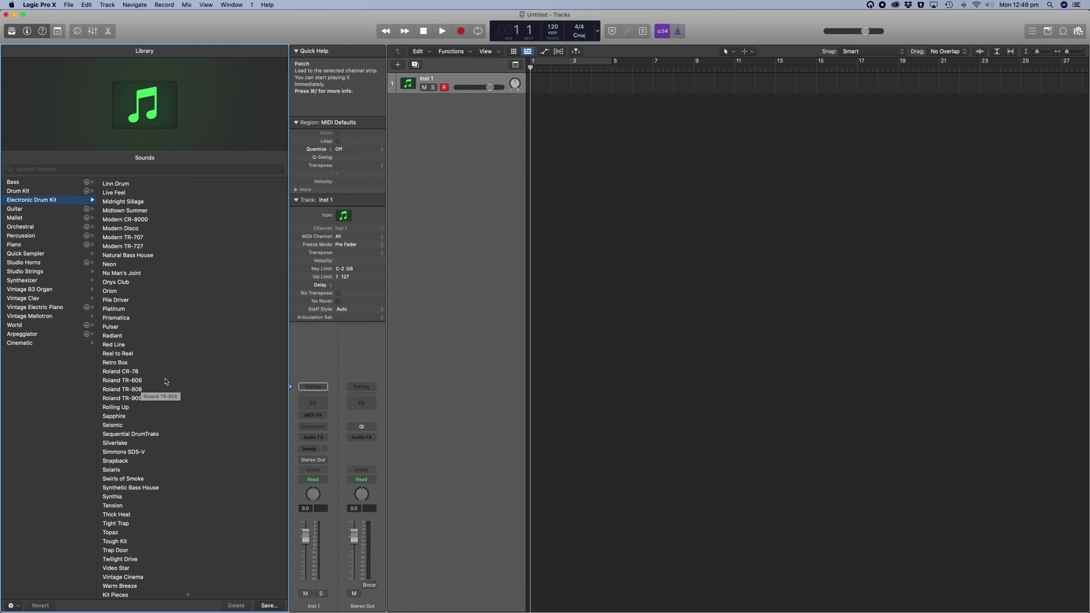
left_click(166, 382)
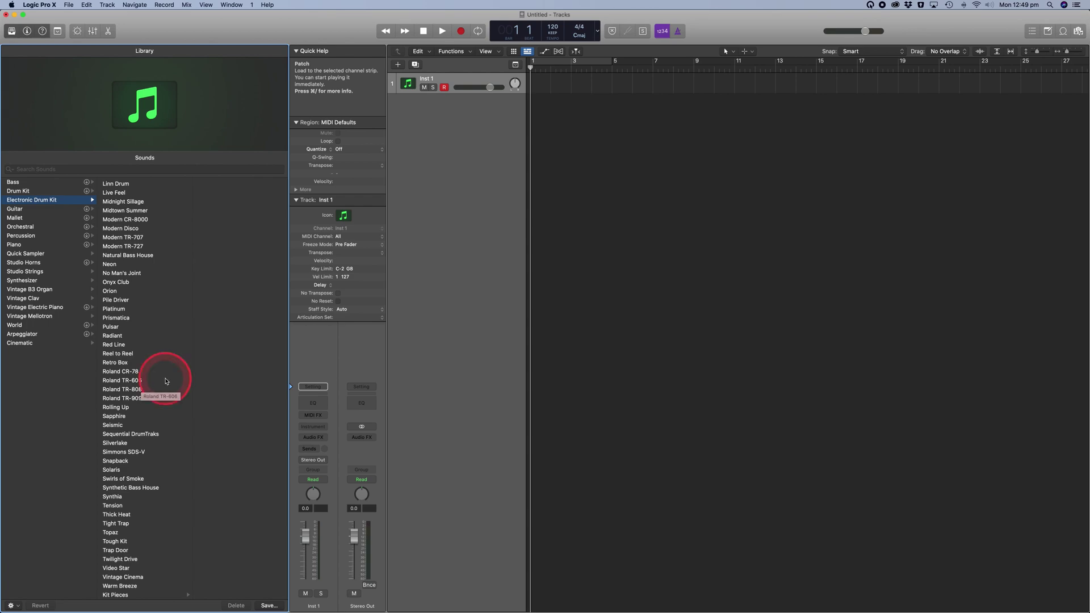
left_click(122, 399)
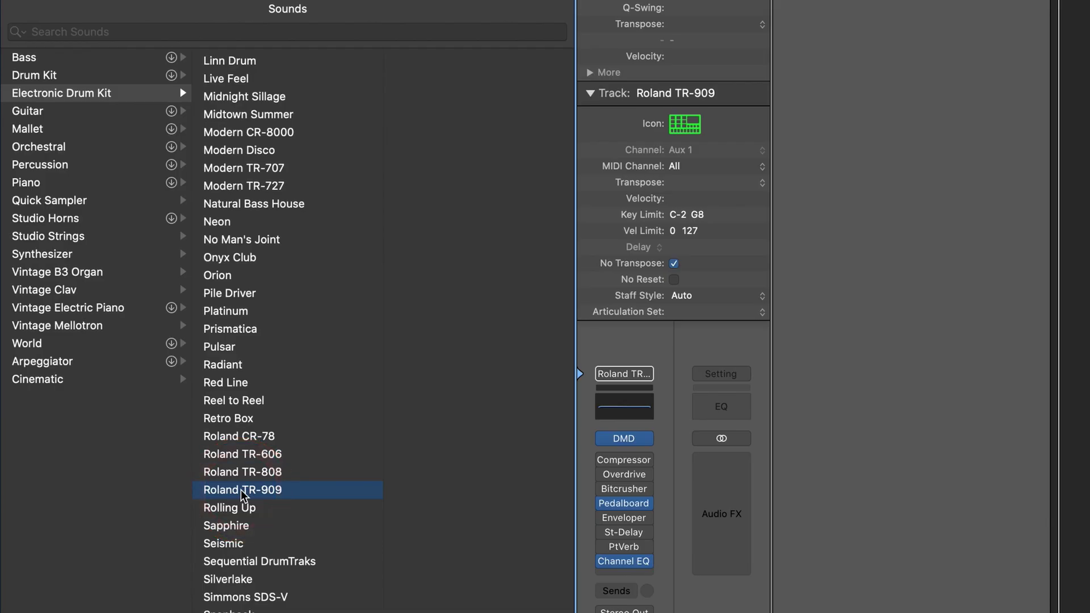
Step: Create a pattern region at bar 1 of the Roland TR-909 track and show it in the Step Sequencer
right_click(543, 85)
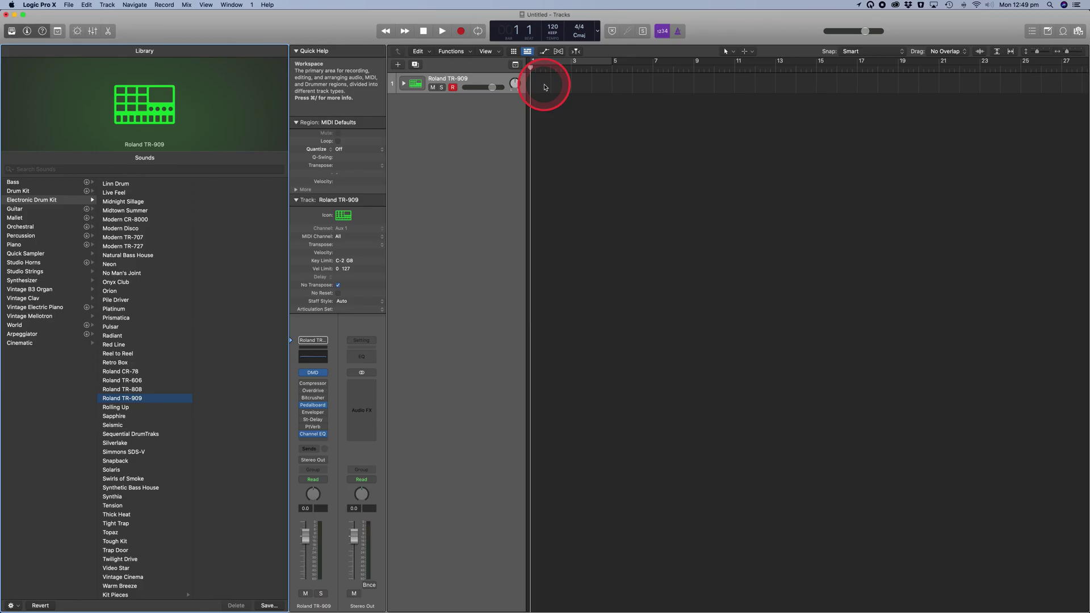
left_click(547, 84)
right_click(546, 86)
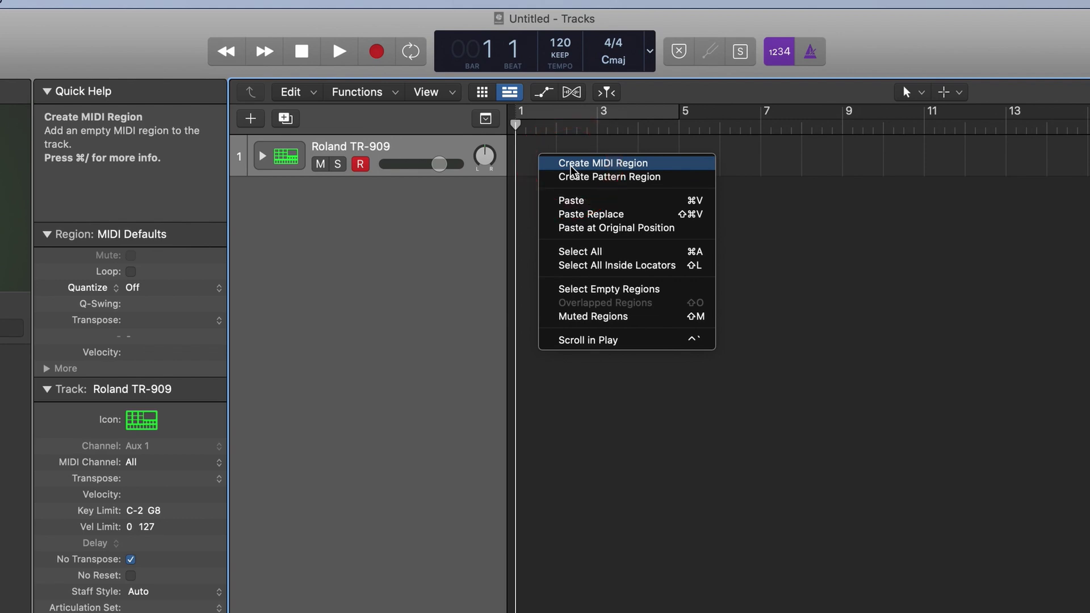
left_click(570, 181)
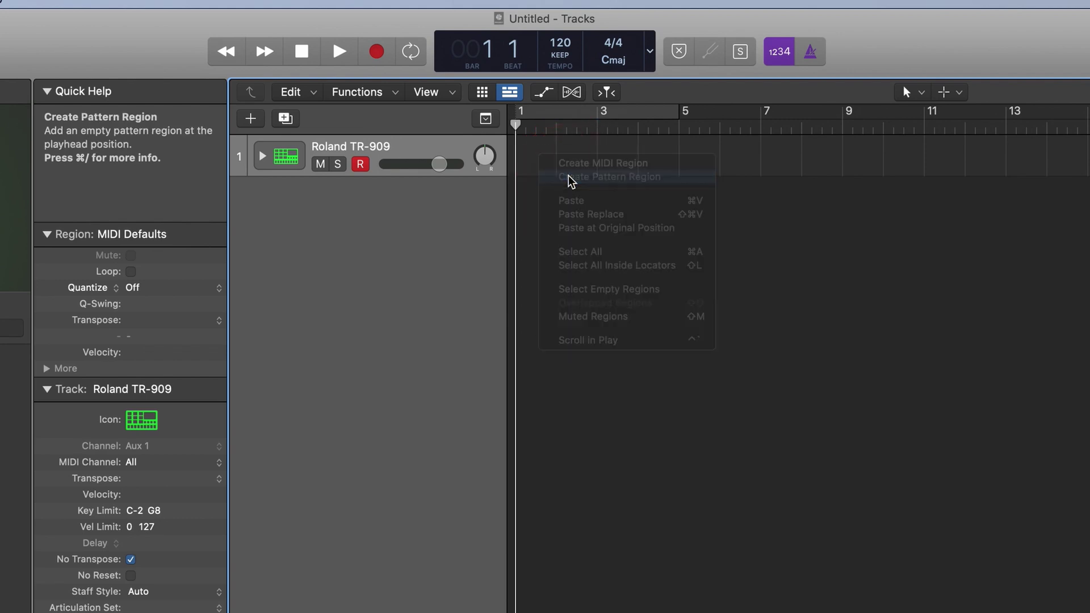
left_click(548, 181)
left_click(518, 167)
left_click(616, 173)
left_click(660, 170)
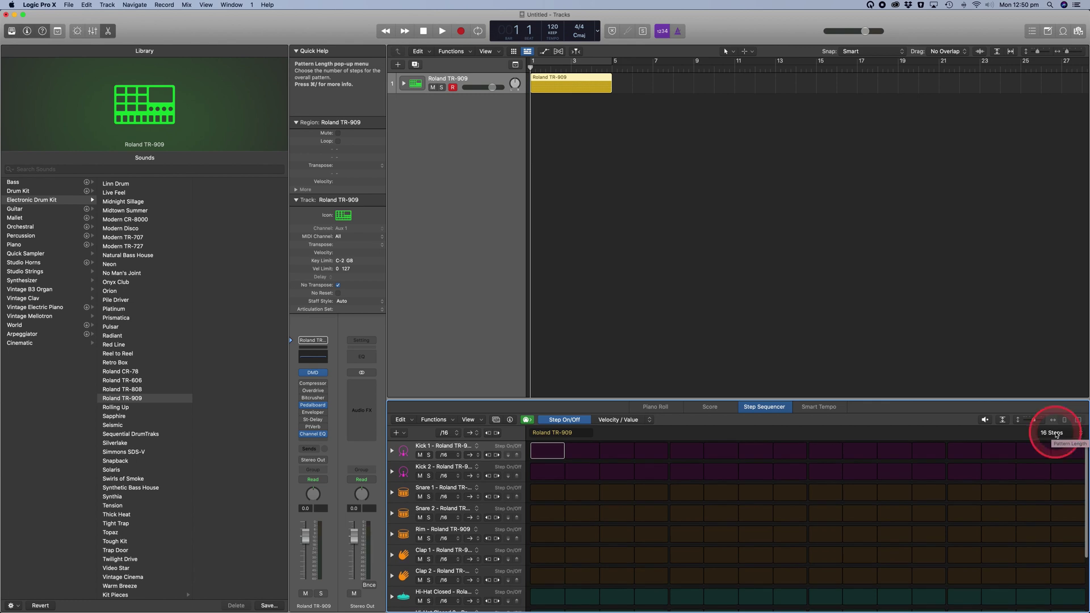
Step: Review the available pattern lengths from 12 to 64 steps and keep the pattern at 16 steps
left_click(1057, 434)
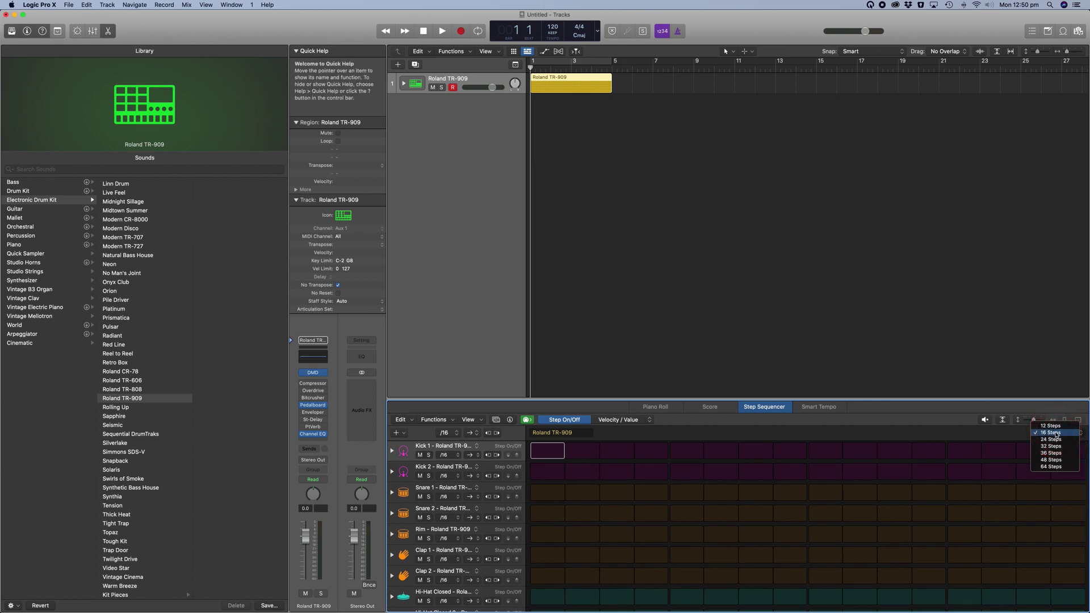
left_click(1056, 426)
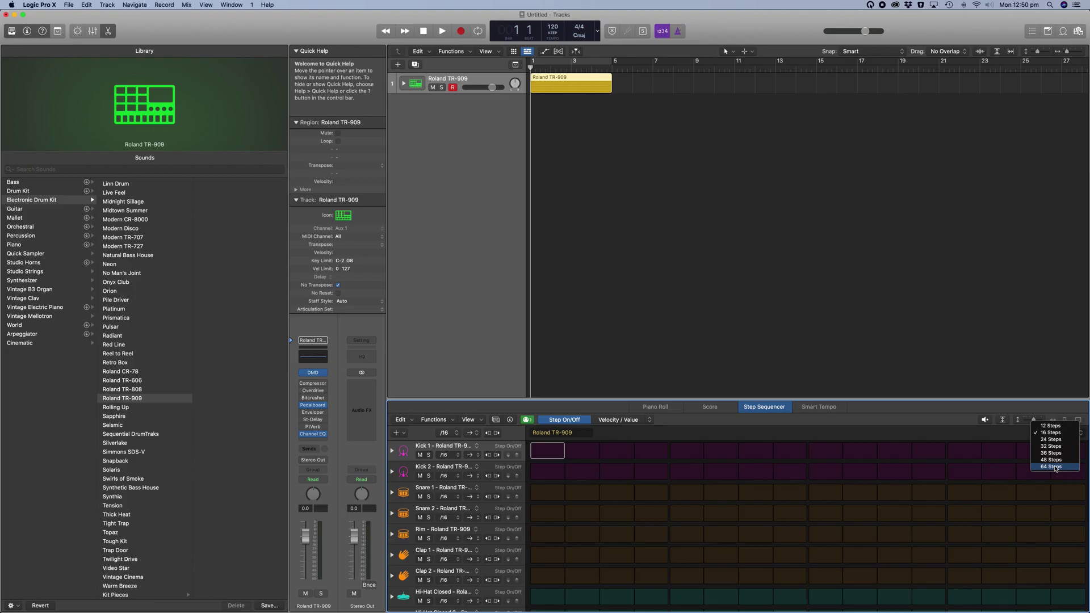
left_click_drag(1056, 468, 1055, 437)
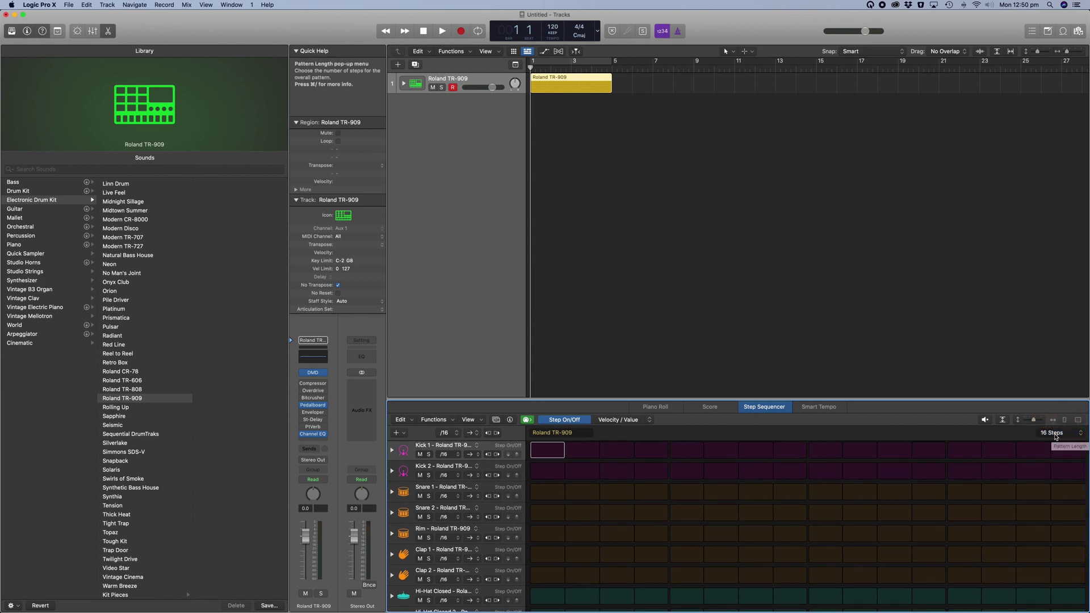
left_click_drag(640, 80, 601, 80)
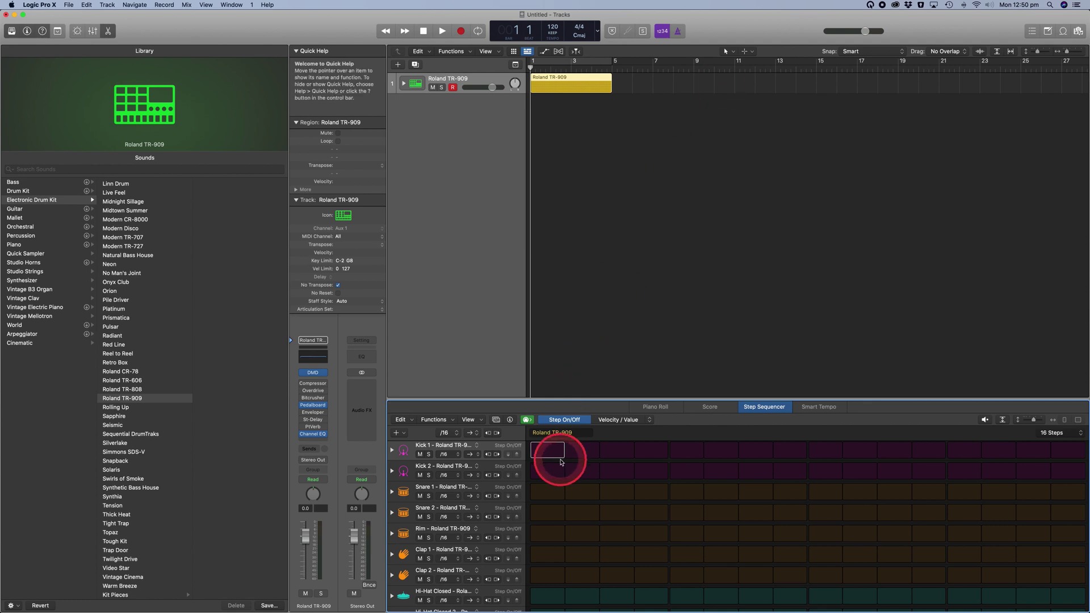
Step: Program Kick 1 hits on steps 1, 5, 9 and 13 of the pattern
left_click_drag(550, 454, 550, 454)
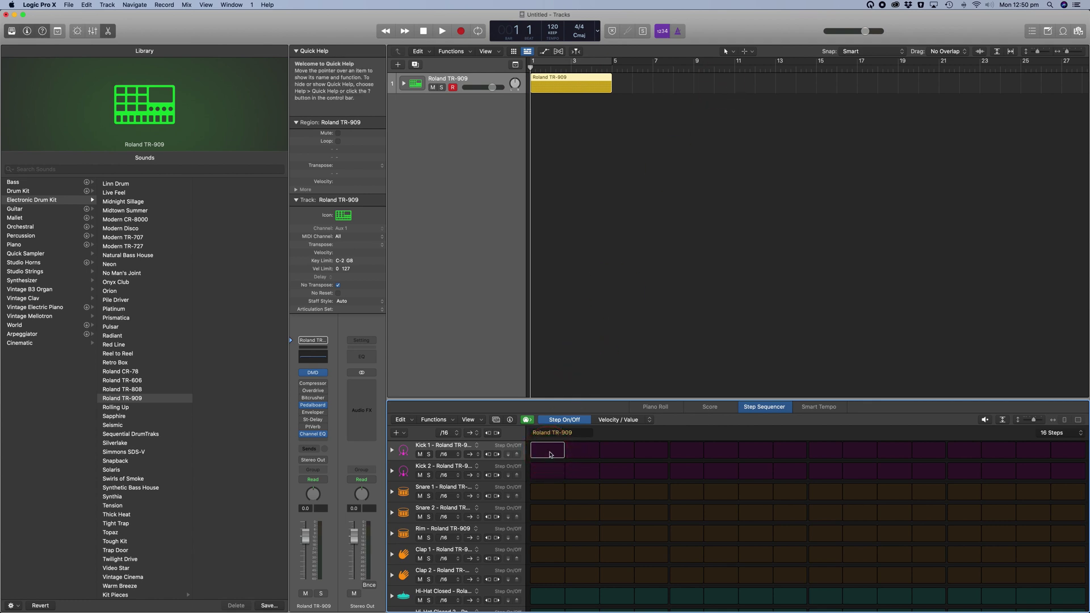
left_click(549, 454)
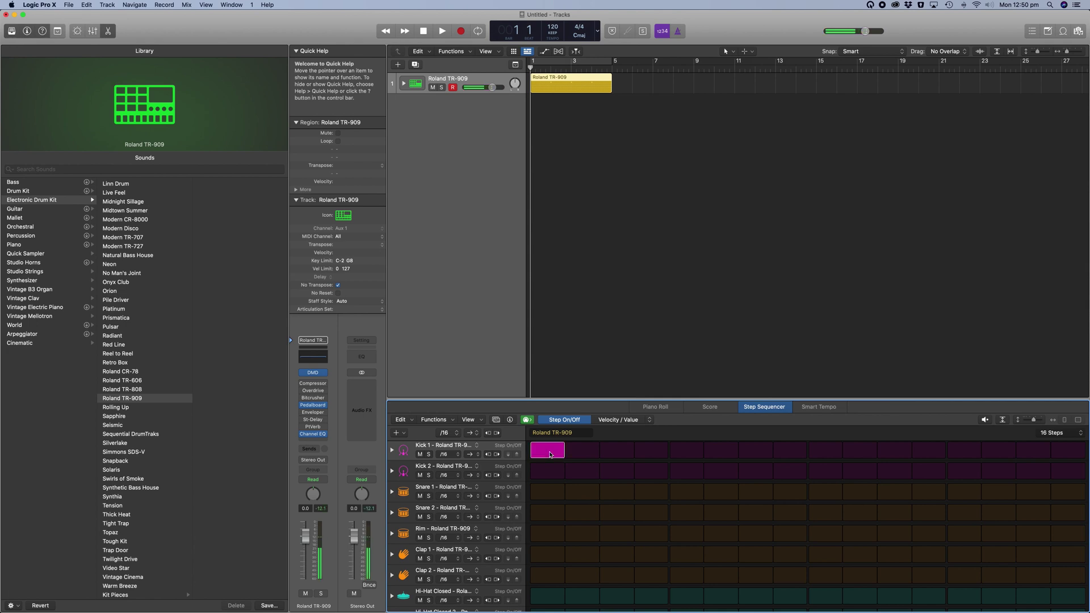
left_click(686, 451)
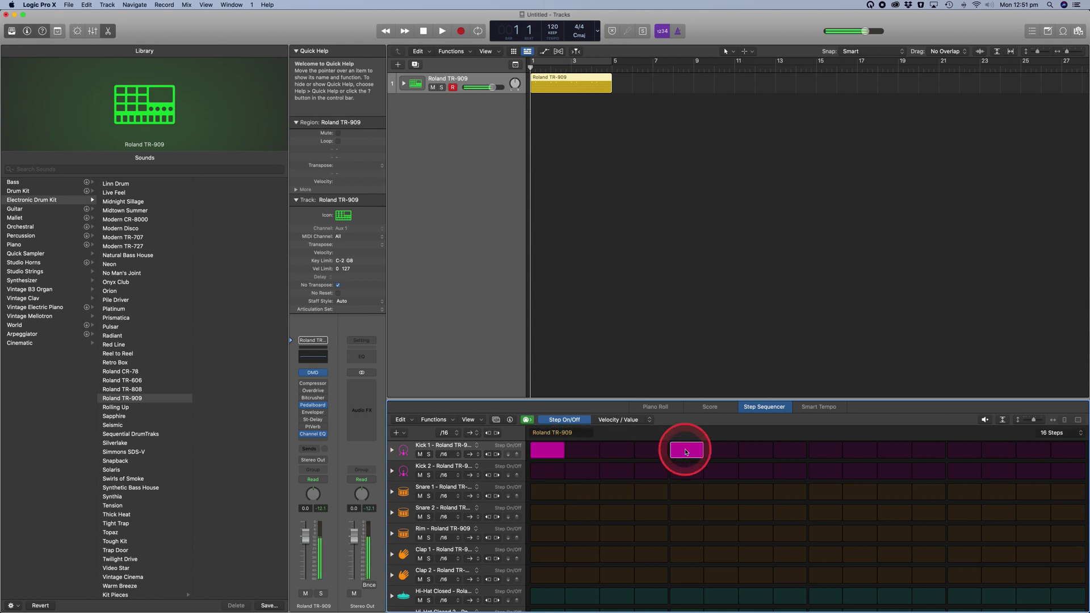
left_click(824, 451)
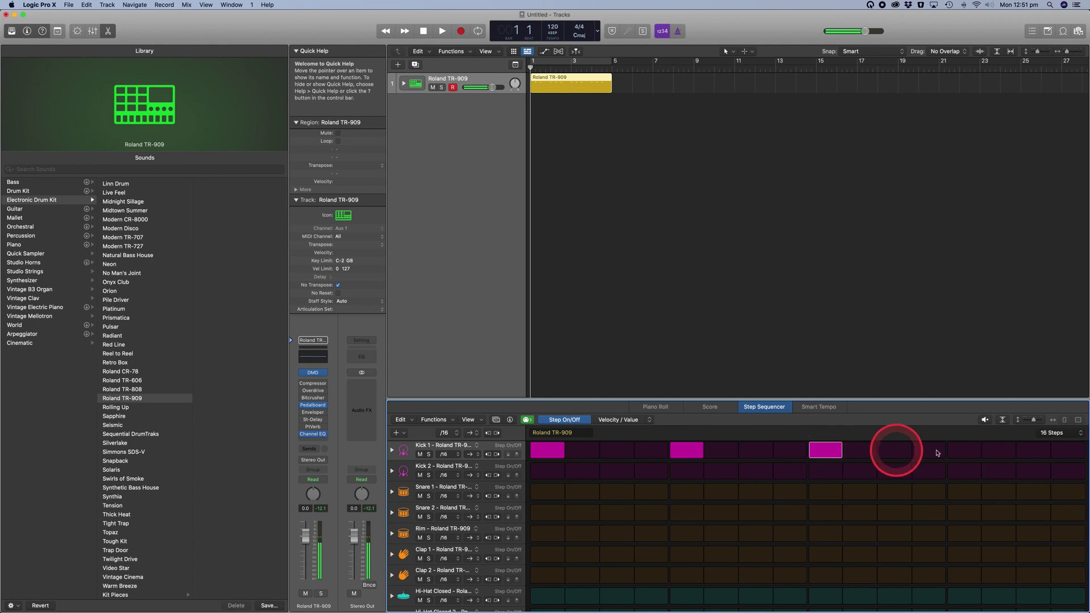
left_click(960, 451)
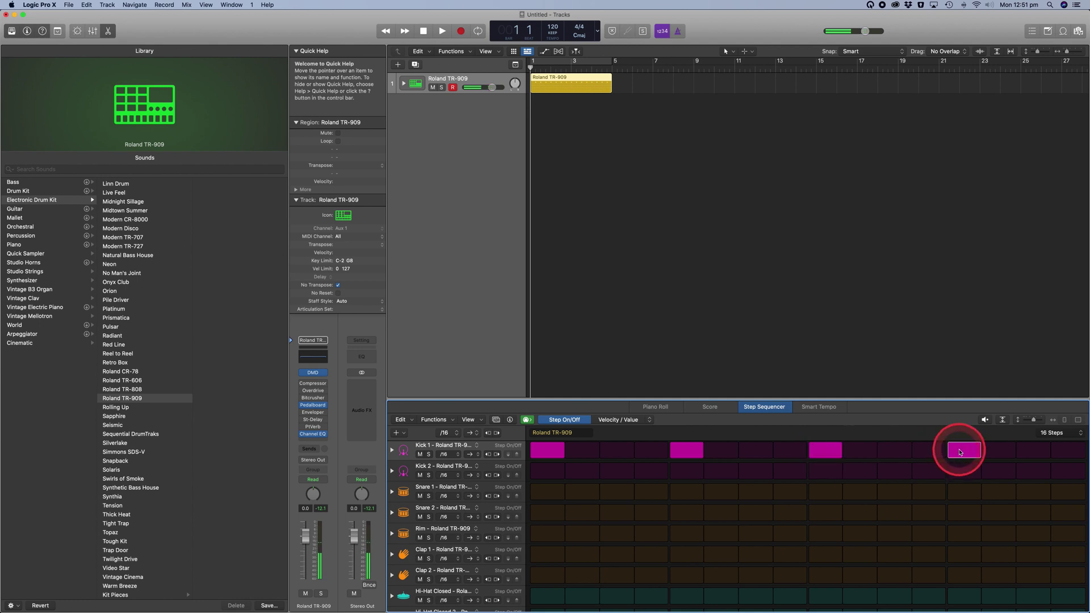
Step: Play back the kick pattern and turn on a cycle range covering the region from bar 1 to bar 5
left_click(441, 32)
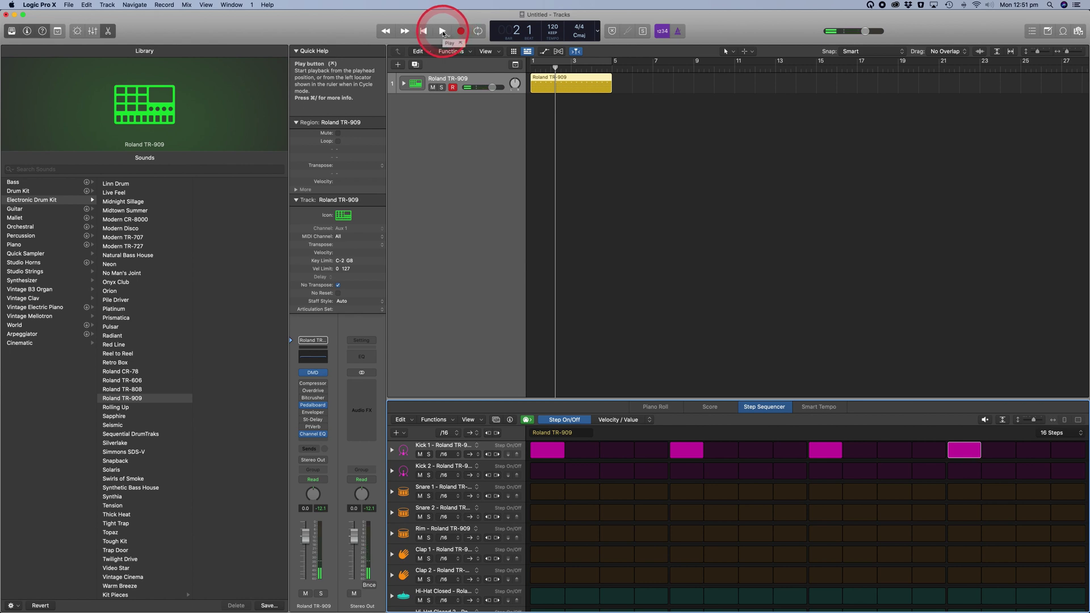
left_click(835, 258)
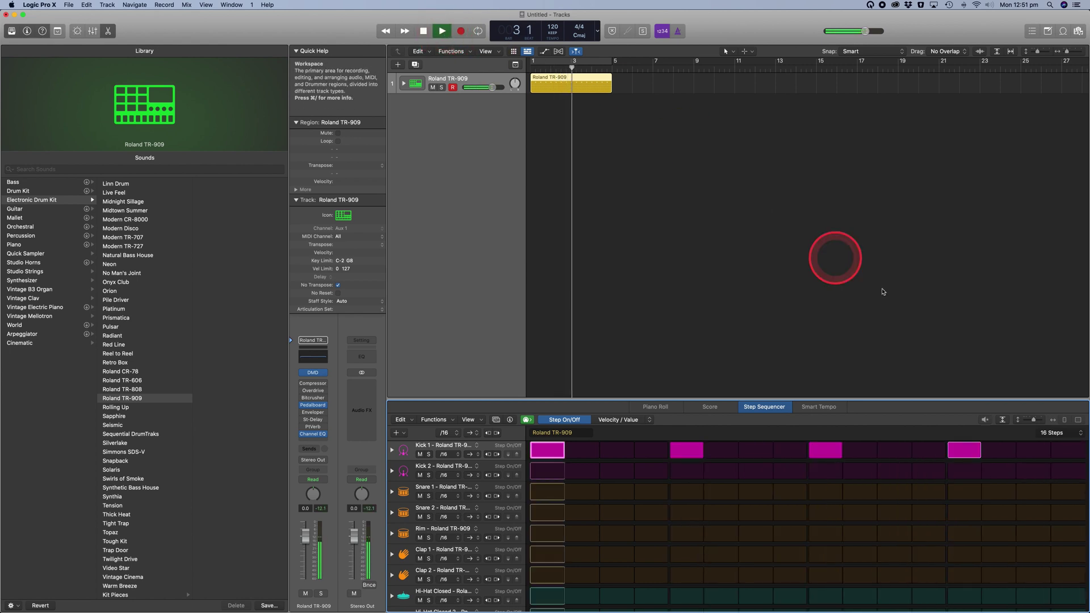
left_click(935, 321)
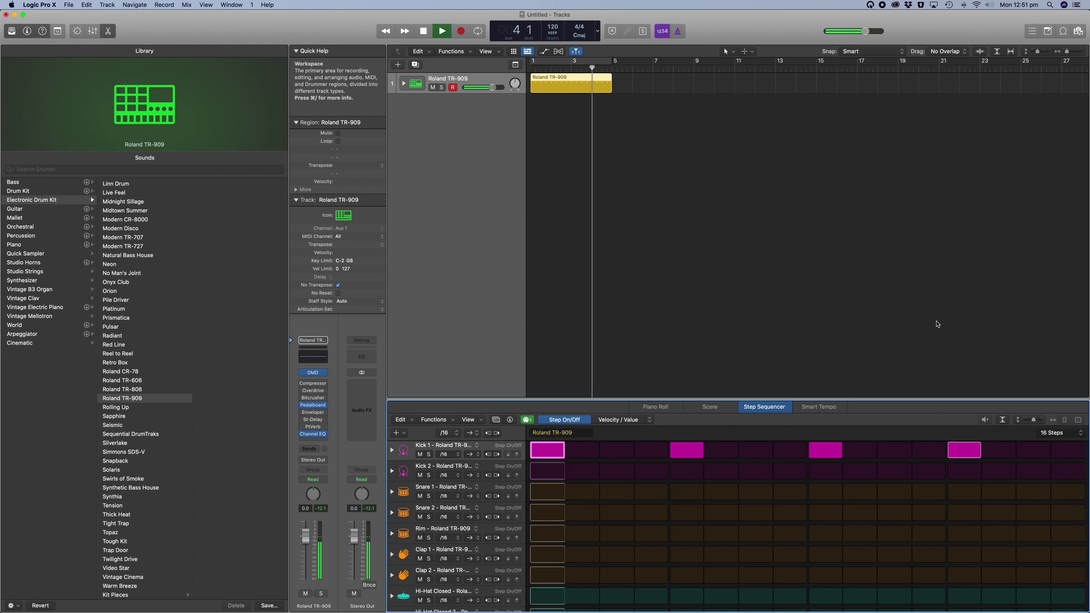
left_click(611, 61)
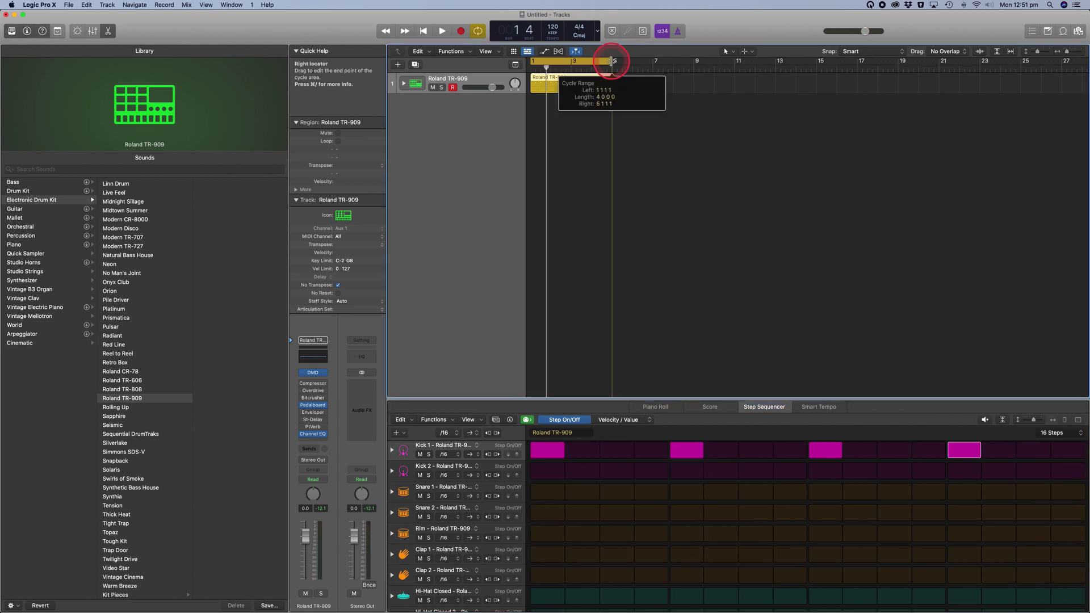
mouse_move(612, 61)
left_mouse_down()
mouse_move(537, 61)
mouse_move(611, 60)
left_mouse_up()
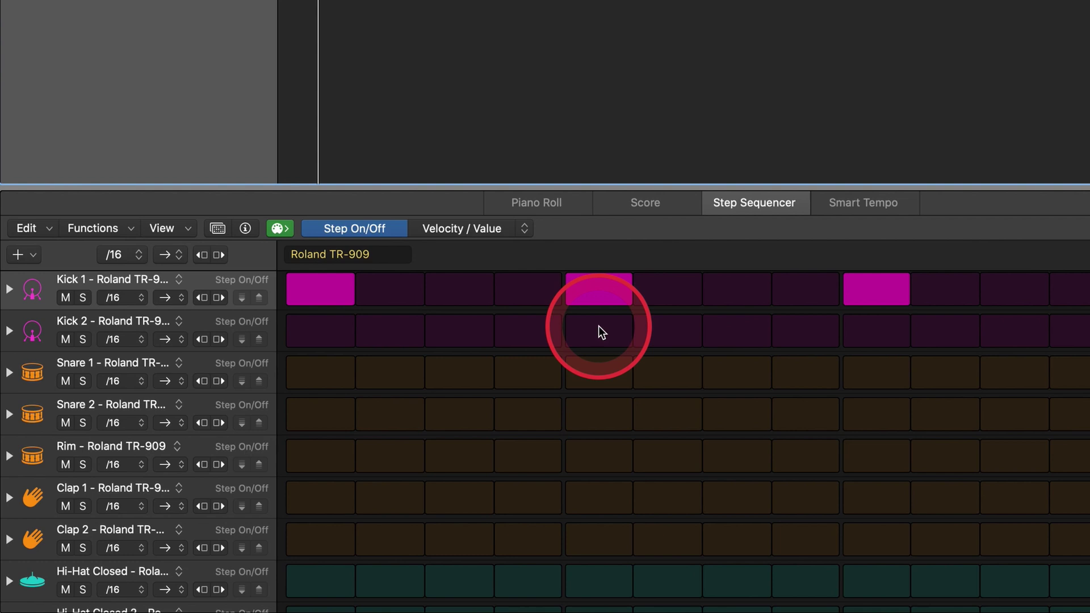
Step: Try closed hi-hat hits on steps 1–3 and 12–14 of the kick pattern, and clear them after playback
scroll(592, 340, "down", 3)
mouse_move(322, 533)
left_mouse_down()
mouse_move(324, 543)
mouse_move(461, 528)
left_mouse_up()
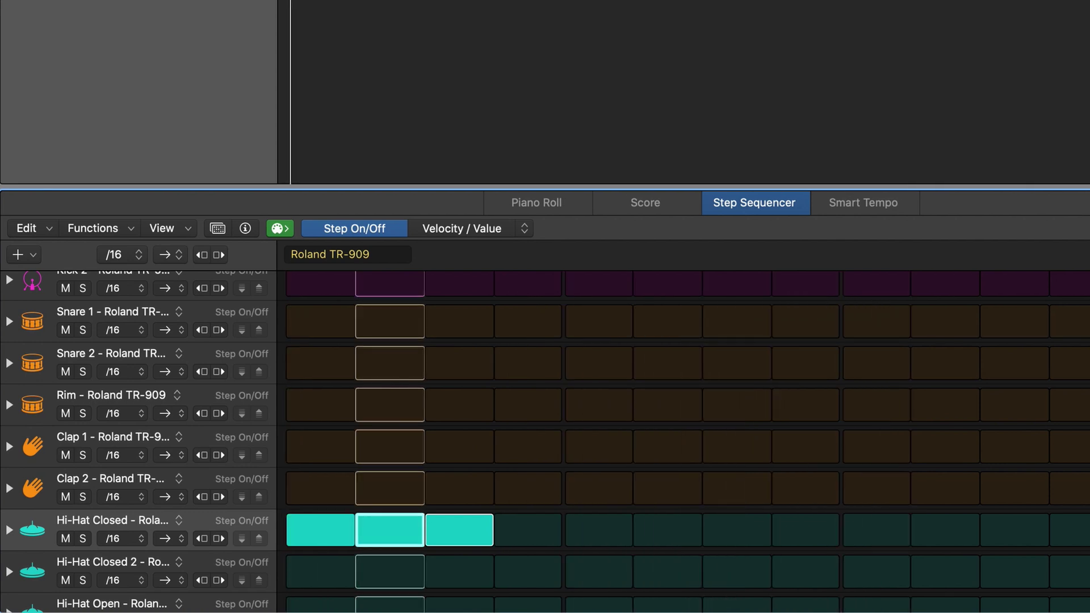
left_click(442, 30)
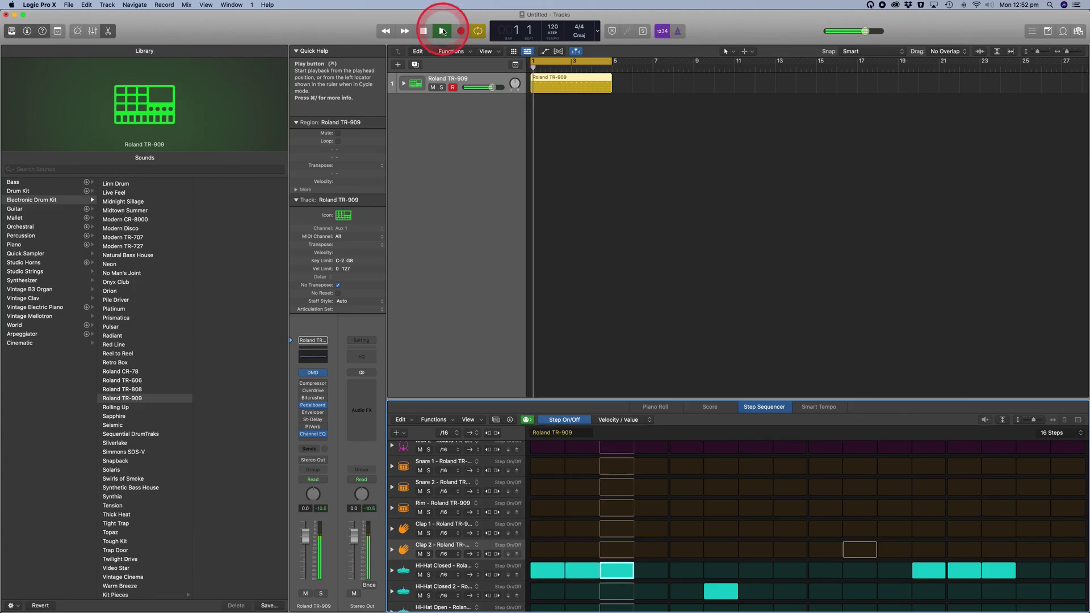
left_click(424, 31)
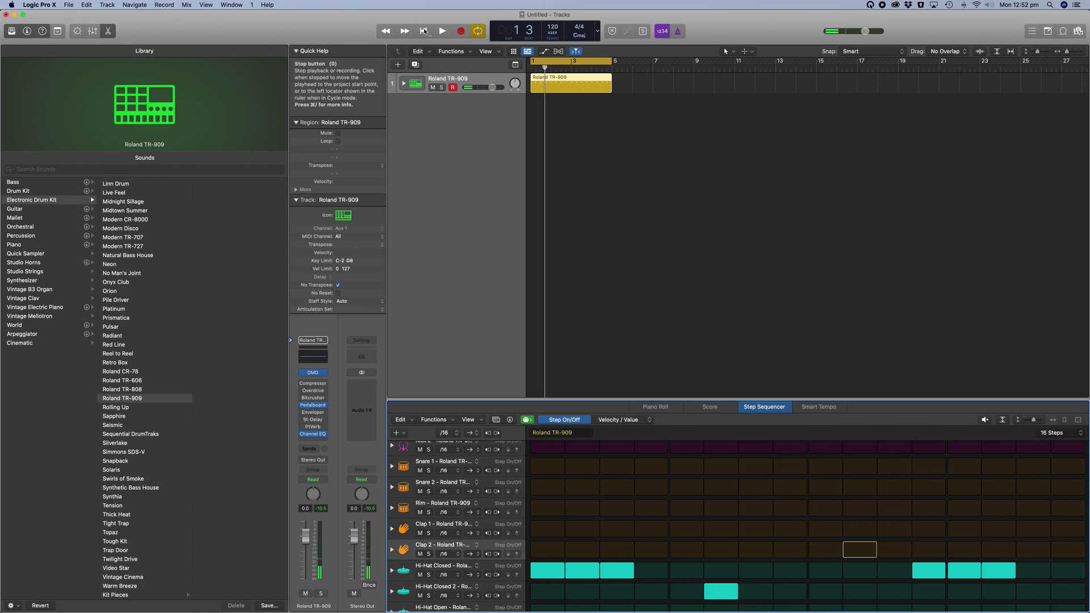
left_click(465, 124)
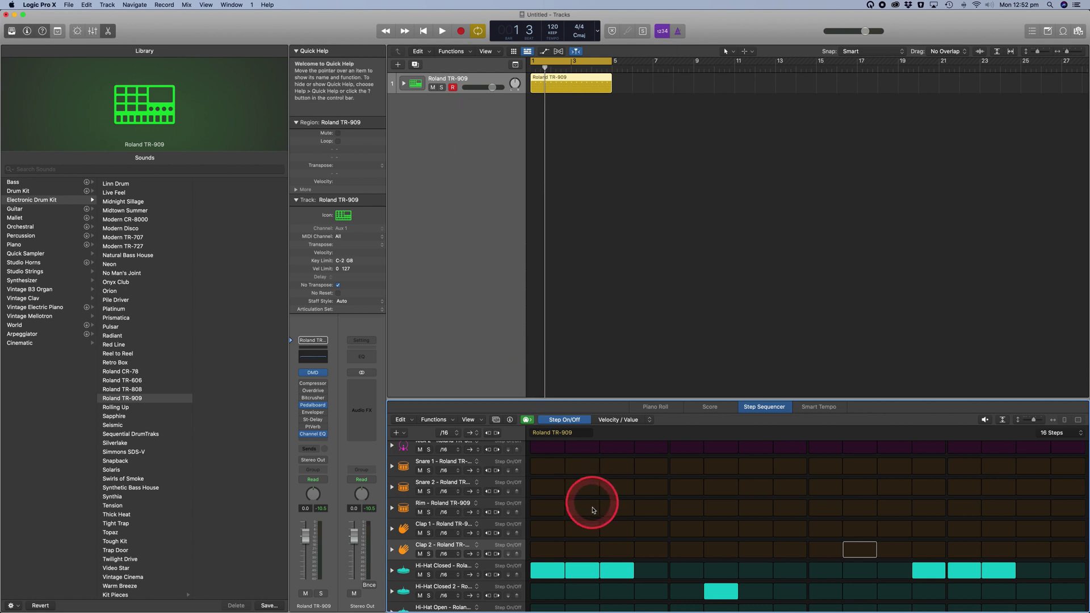
mouse_move(546, 570)
left_mouse_down()
mouse_move(780, 589)
mouse_move(997, 574)
mouse_move(695, 234)
left_mouse_up()
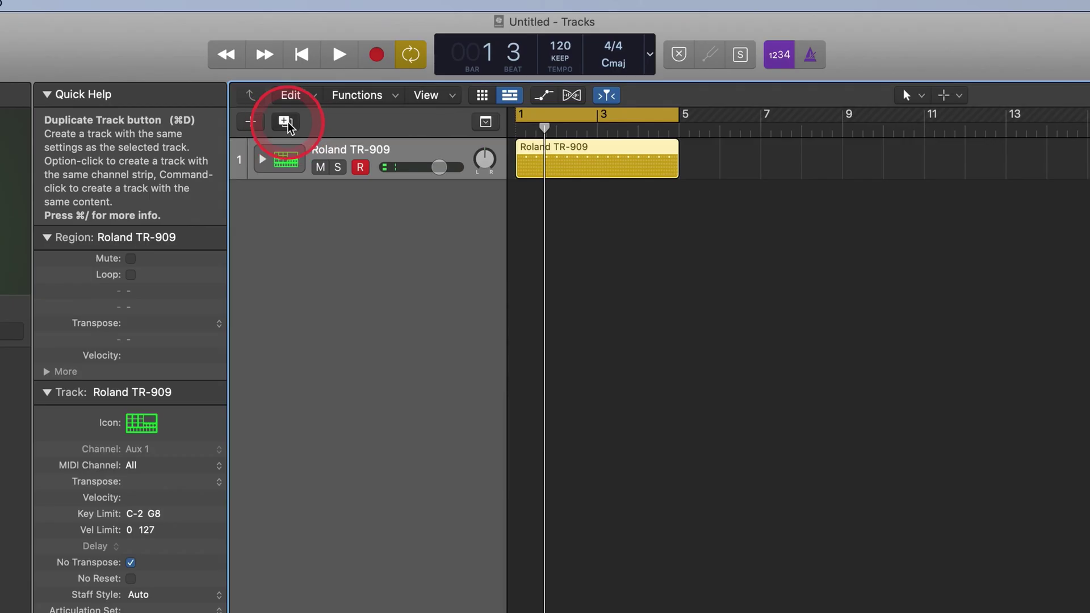
Step: Duplicate the Roland TR-909 track and program closed hi-hats on steps 1, 2, 3, 6, 9, 10, 12 and 15 of a new pattern region
left_click(286, 123)
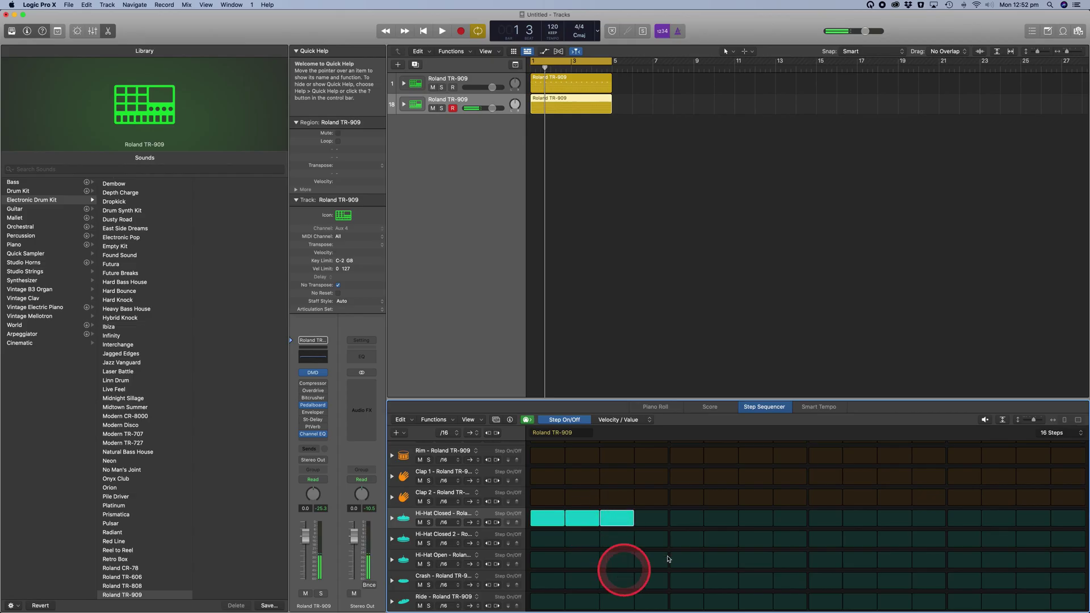
left_click(727, 520)
left_click(824, 518)
left_click(859, 519)
left_click(929, 519)
left_click(1023, 521)
Step: Play the kick and hi-hat patterns together in the cycle and stop playback
left_click(443, 31)
left_click(808, 358)
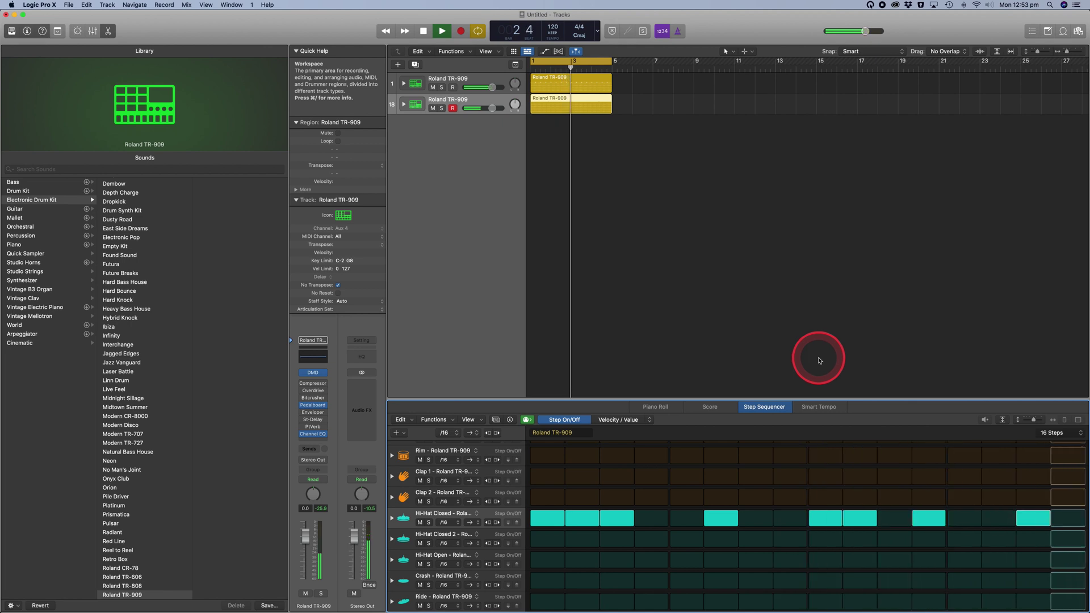
left_click(764, 549)
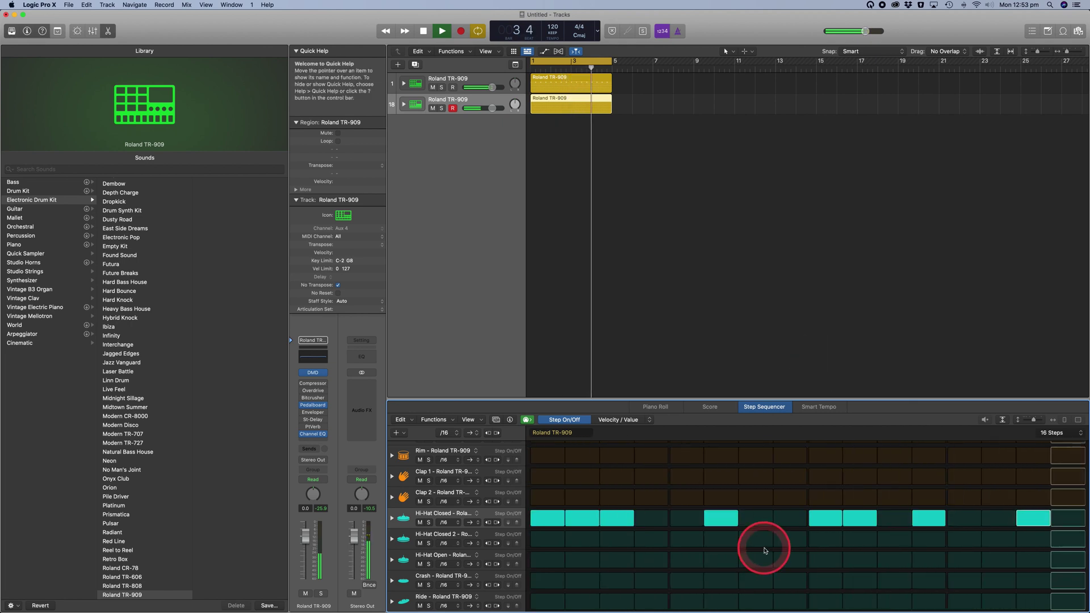
left_click(423, 31)
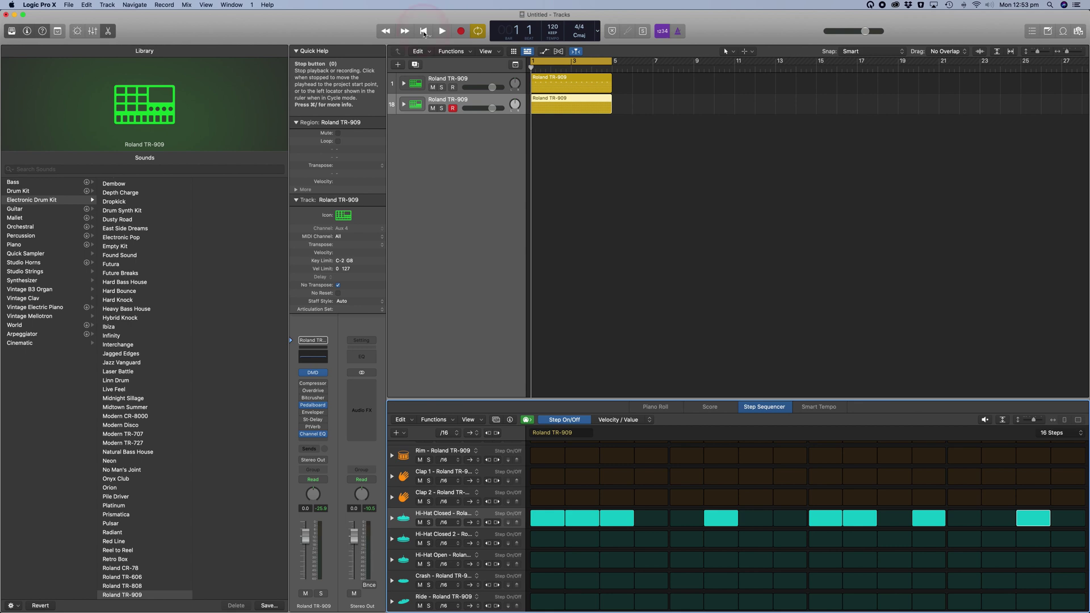
Step: Duplicate the hi-hat track to add a third, empty Roland TR-909 track
left_click(423, 106)
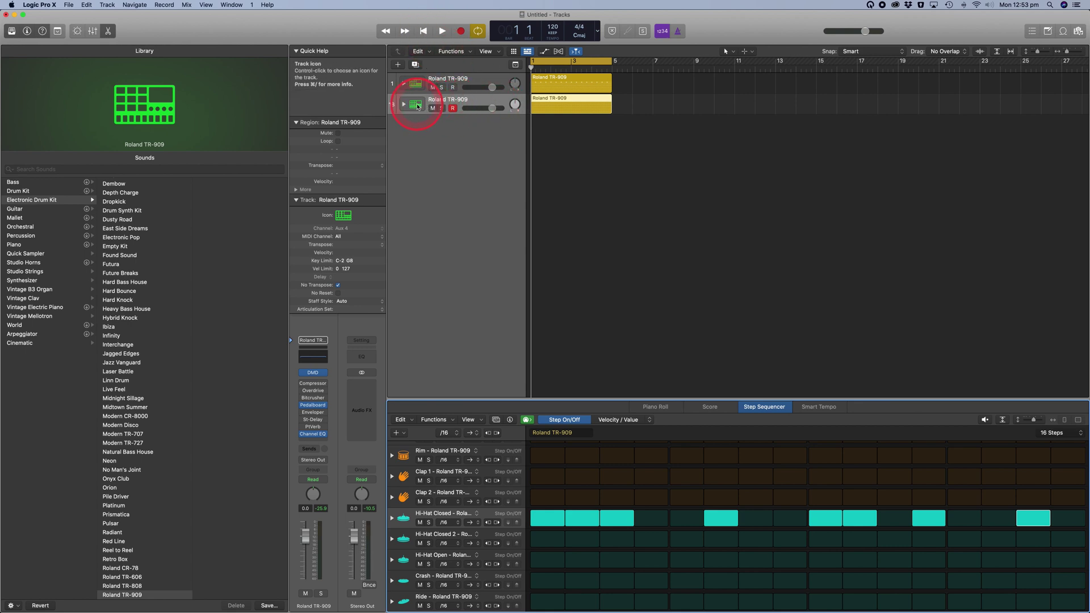
left_click(415, 64)
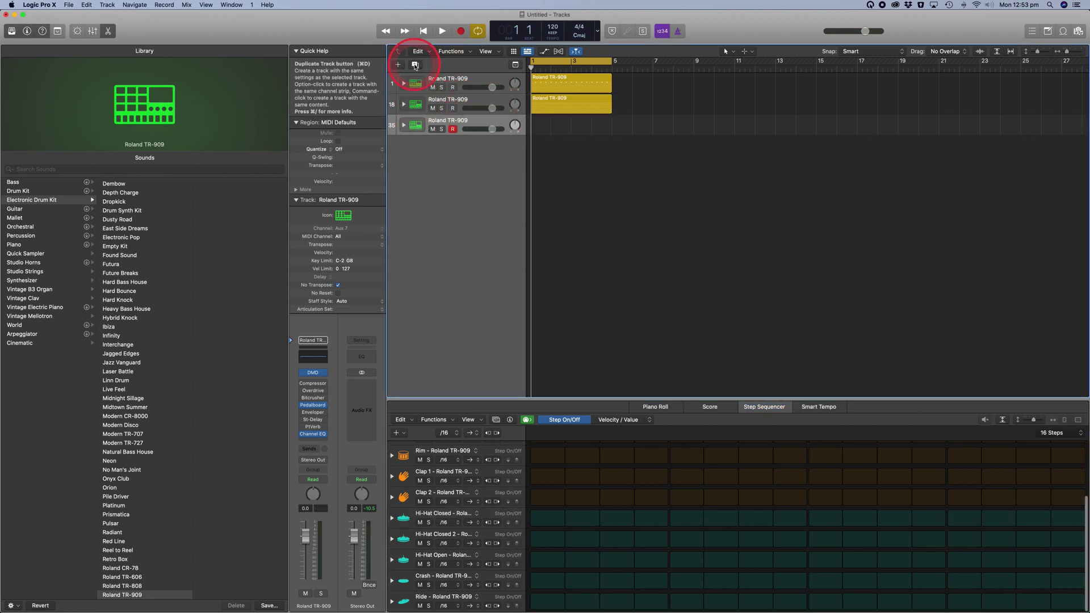
left_click(491, 113)
left_click(550, 127)
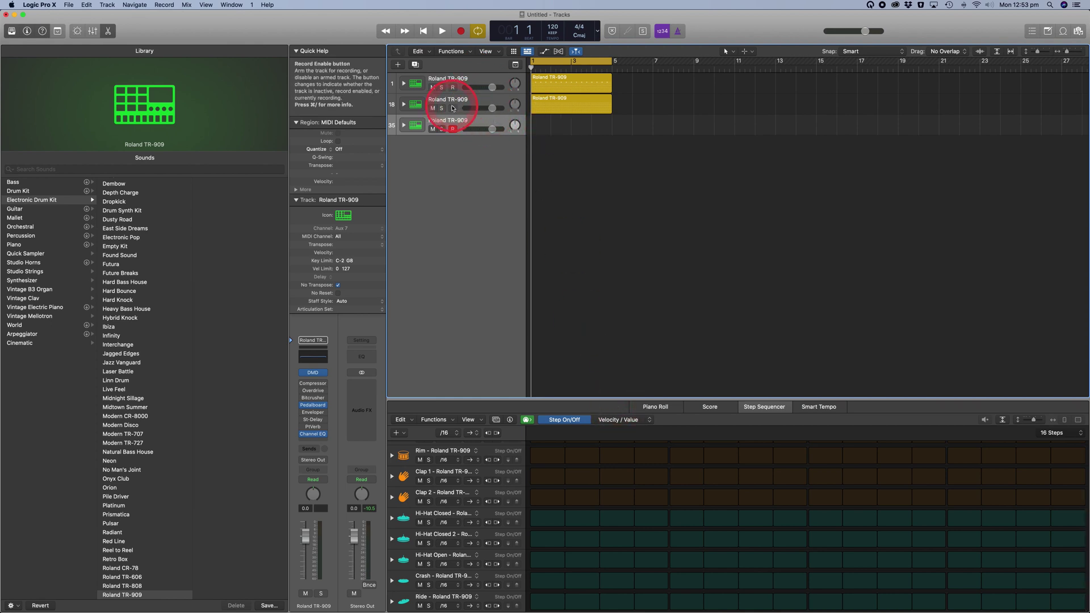
Step: Create a pattern region at bar 1 on the third Roland TR-909 track and program Clap 1 on steps 5 and 13
left_click(554, 130)
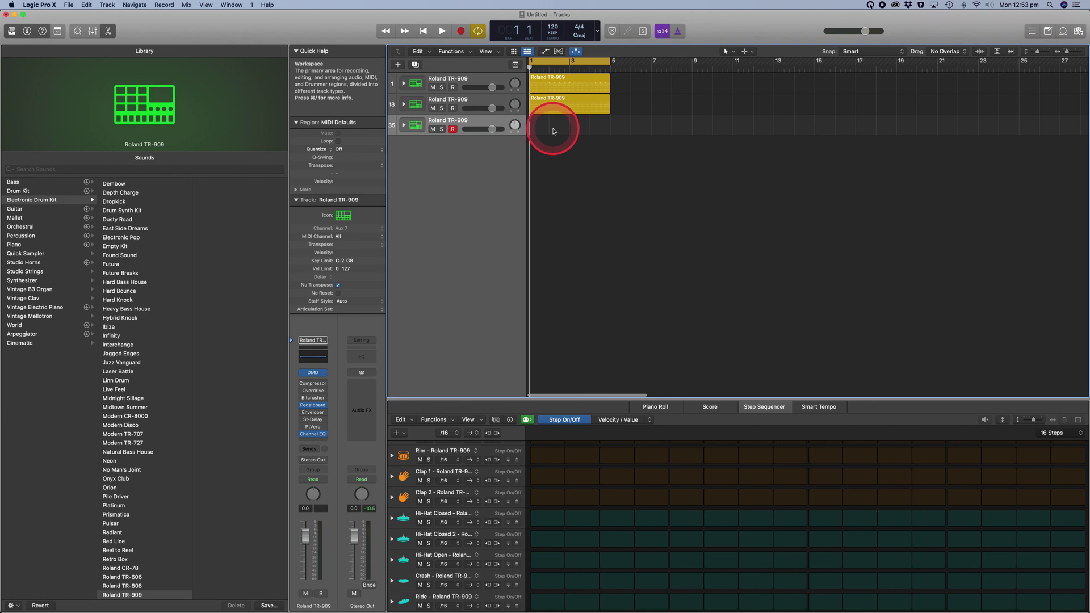
right_click(554, 130)
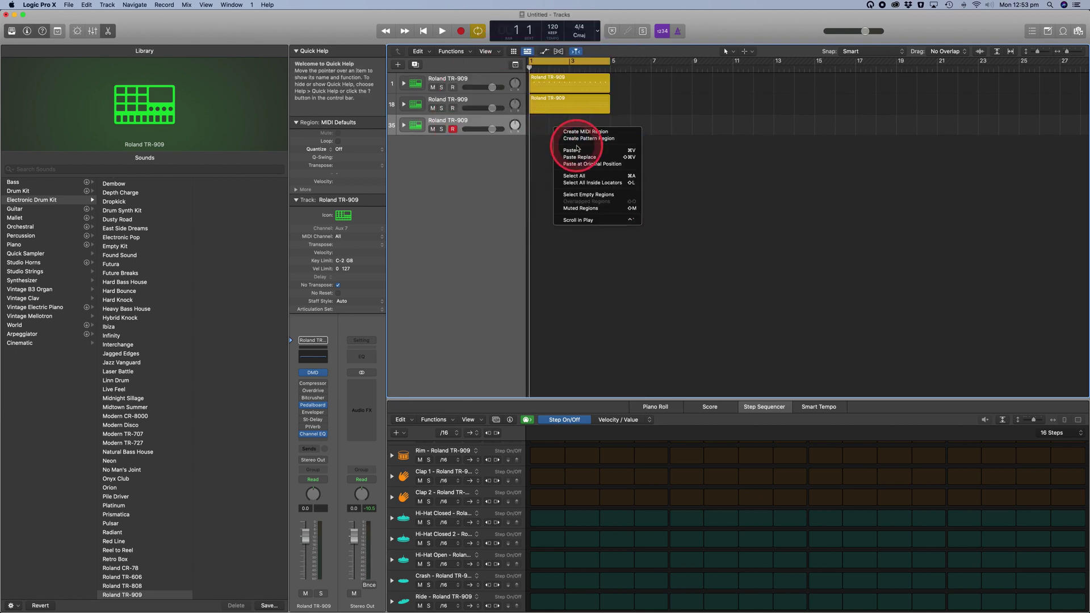
left_click(578, 139)
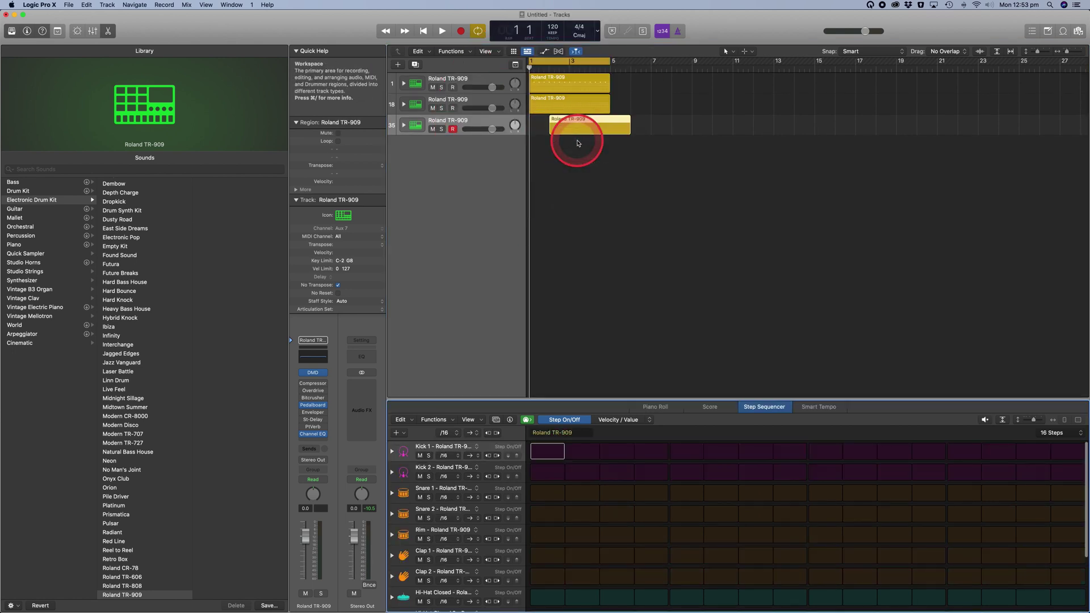
left_click_drag(571, 121, 549, 122)
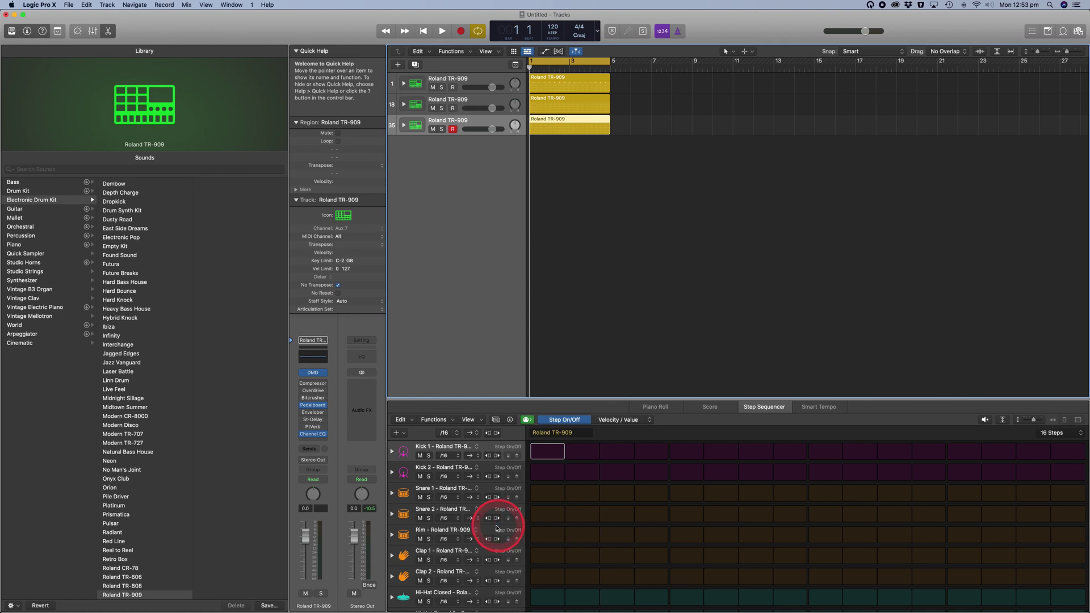
left_click(540, 557)
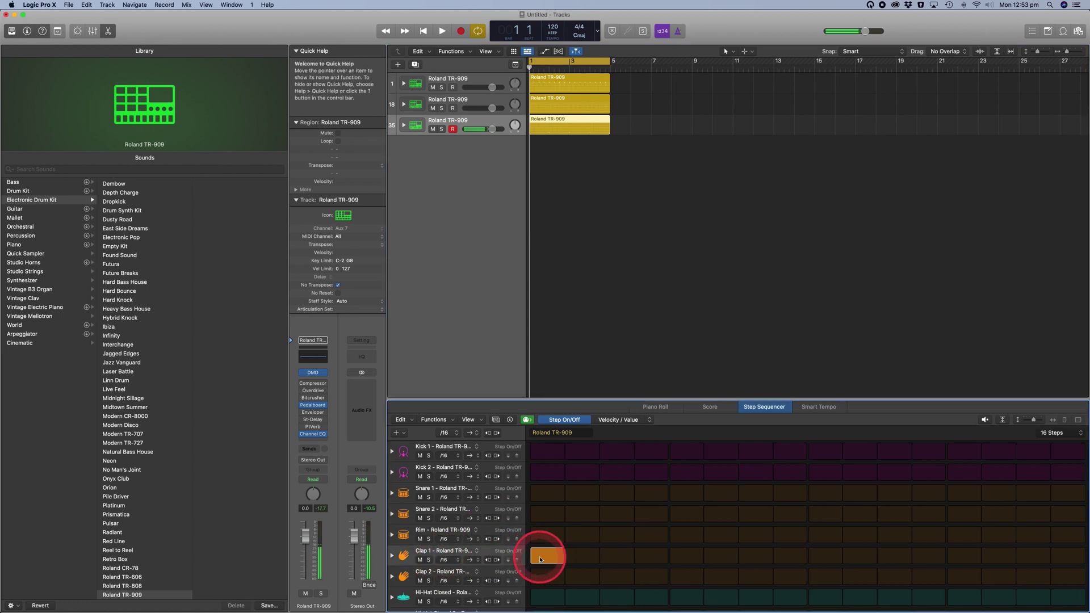
left_click(539, 557)
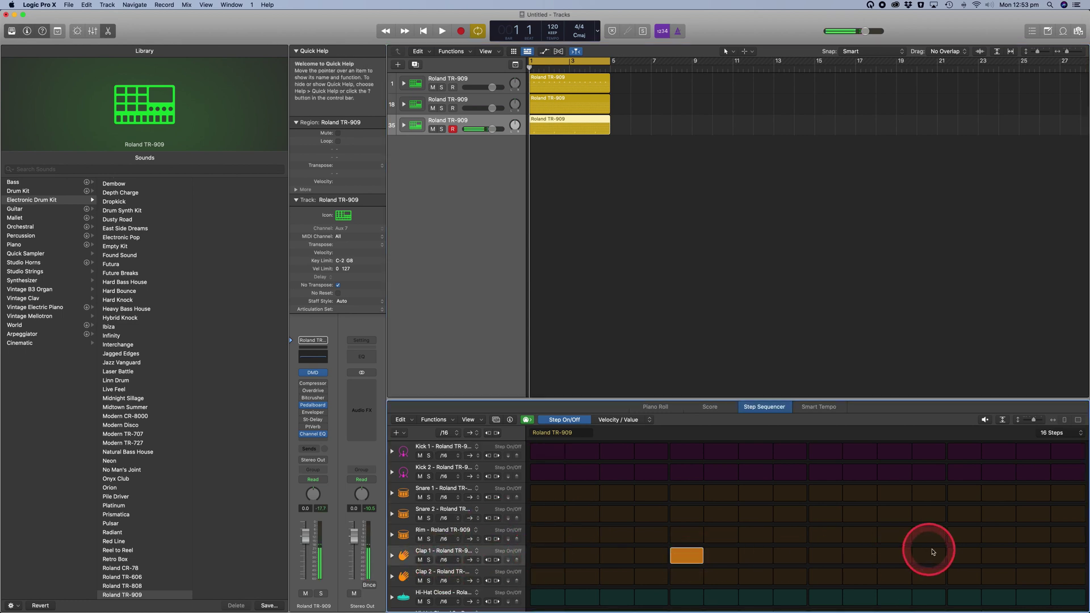
Step: Play the beat, try extra Clap 1 hits on steps 1, 3, 8 and 16, and clear them again
left_click(443, 33)
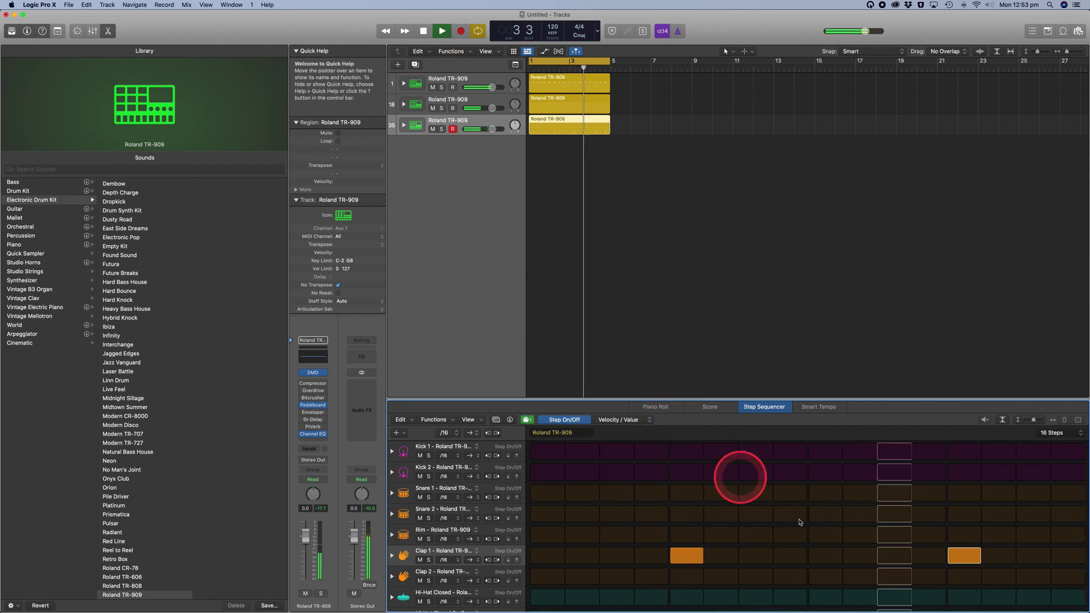
left_click(790, 555)
left_click(1060, 555)
left_click(545, 556)
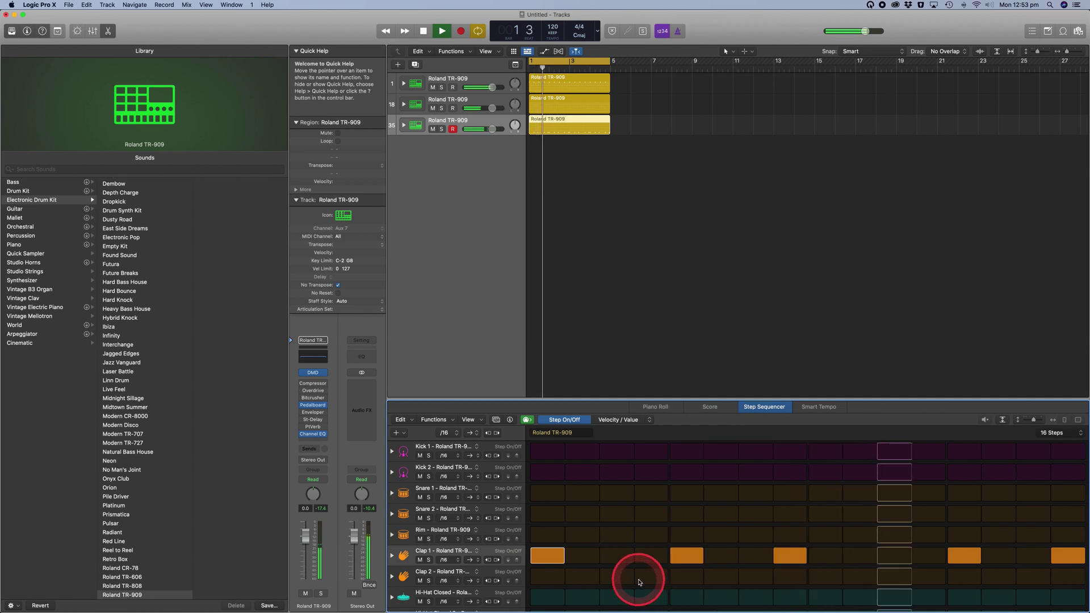
left_click(618, 558)
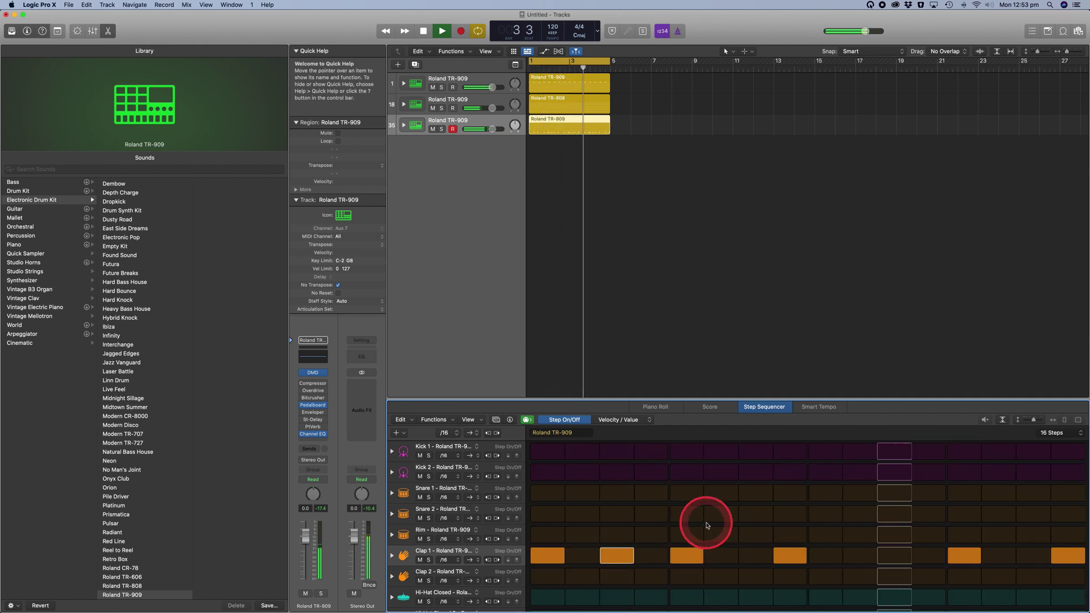
left_click(708, 527)
left_click(619, 559)
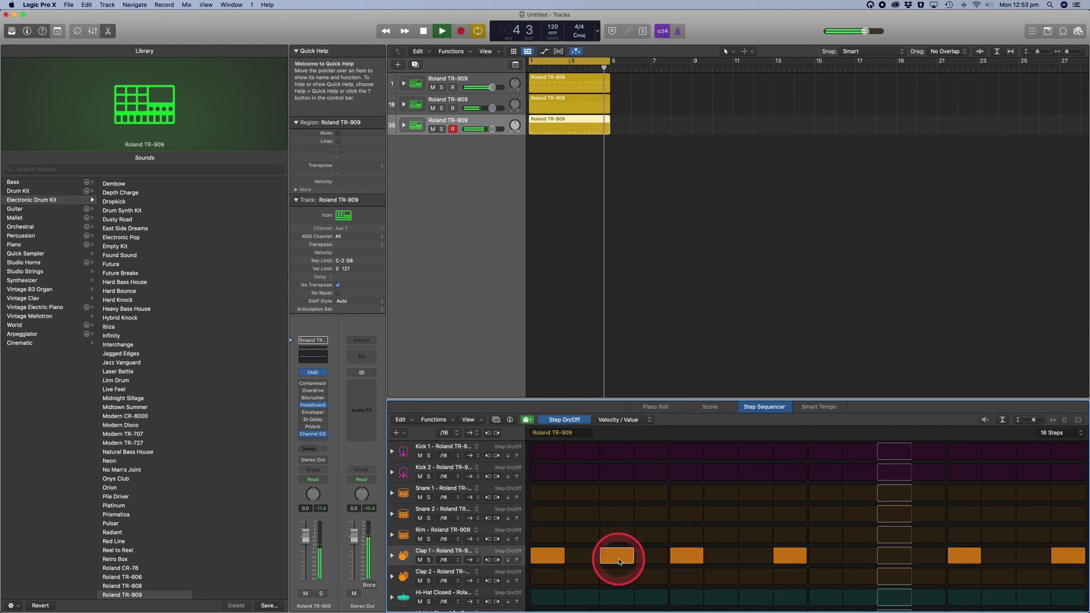
left_click(780, 559)
left_click(972, 559)
left_click(1066, 556)
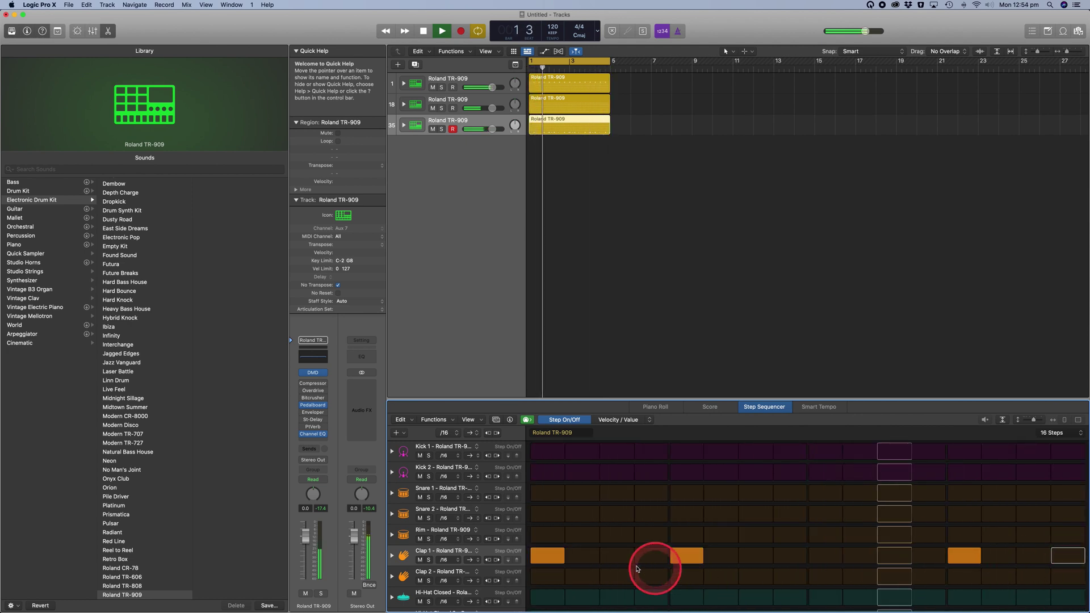
left_click(548, 556)
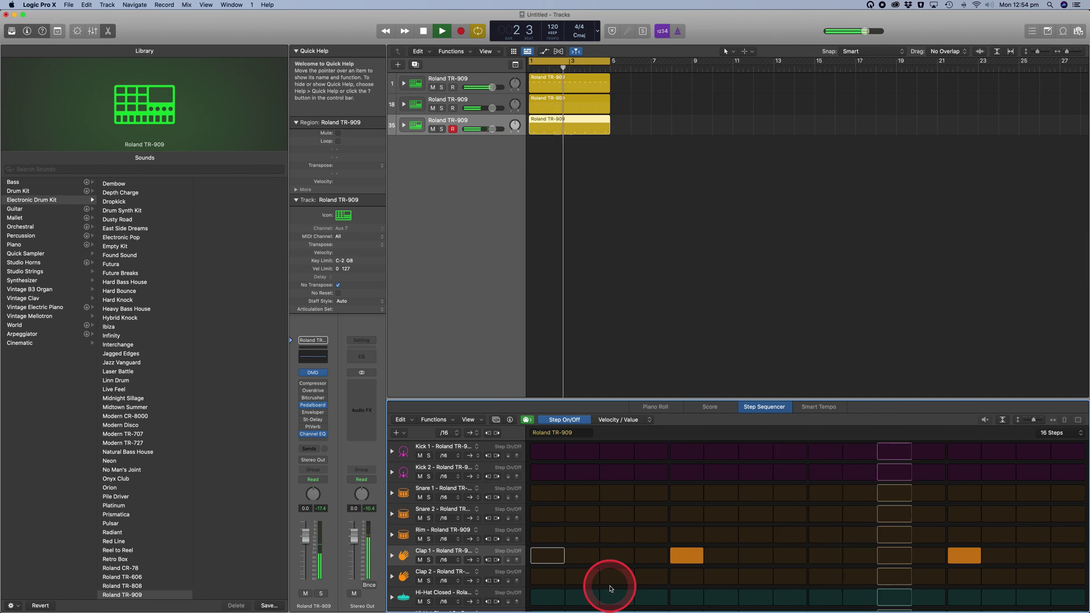
Step: Stop playback and duplicate the clap track to add a fourth, empty Roland TR-909 track
key("space")
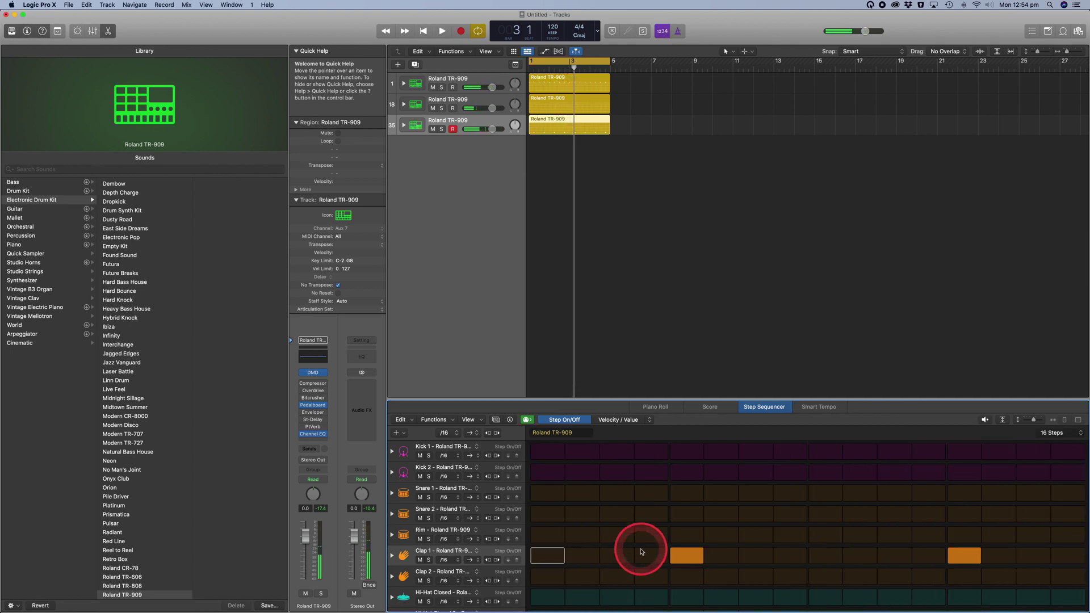
left_click(565, 69)
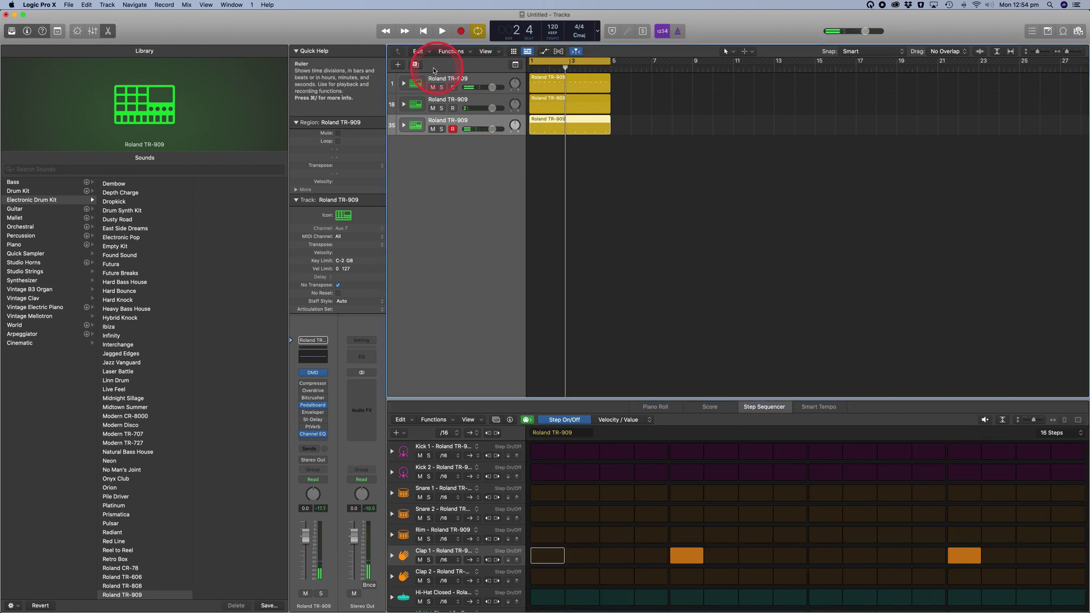
left_click(416, 65)
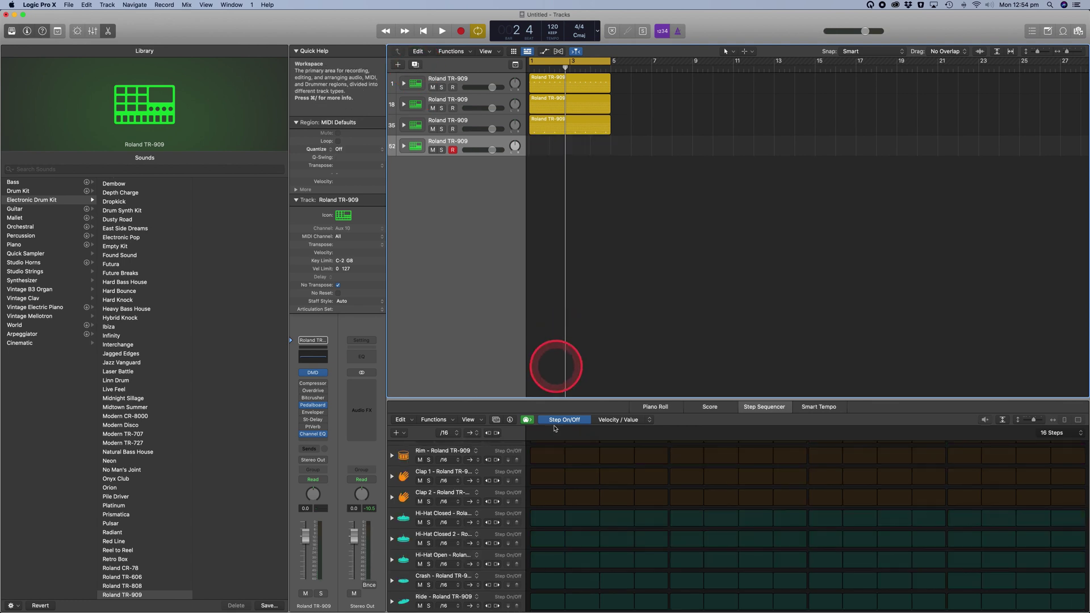
Step: Create a pattern region on the fourth track and audition Snare 1 and Snare 2 on step 1
scroll(493, 532, "up", 4)
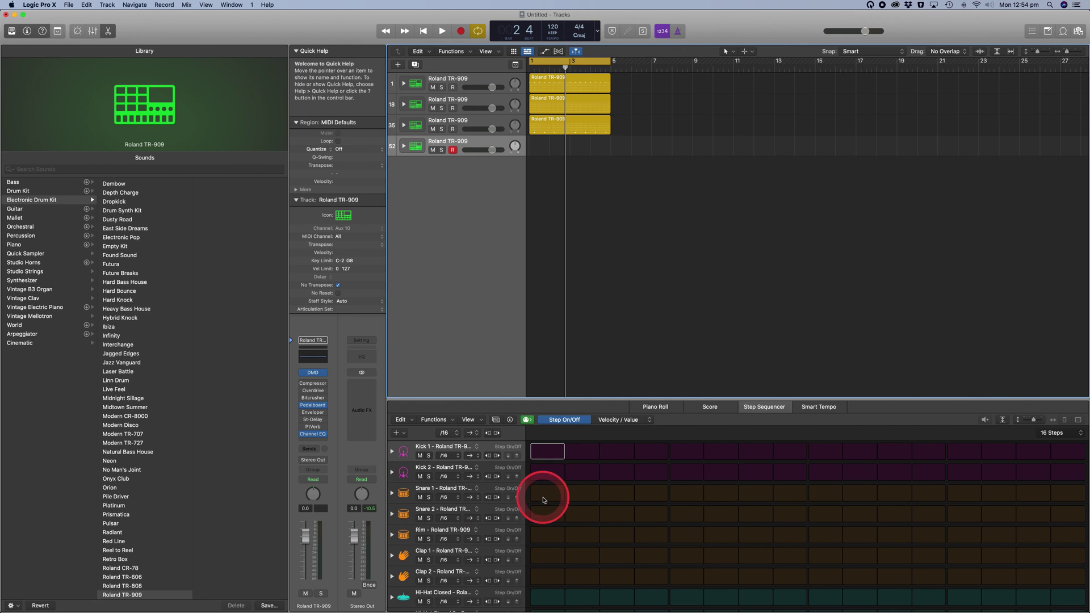
left_click(544, 494)
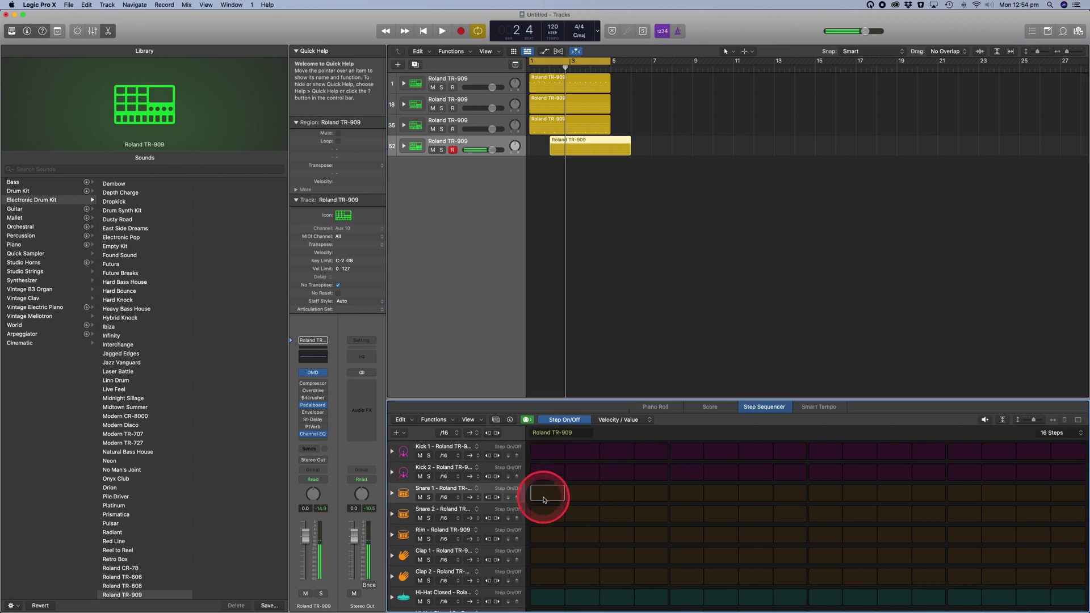
left_click(544, 515)
left_click(544, 496)
left_click(543, 513)
left_click(543, 498)
Step: Program Snare 2 on steps 1, 6, 10, 14, 15 and 16, and move the pattern region to bar 1
left_click(543, 514)
left_click(719, 514)
left_click(859, 514)
left_click(1065, 514)
left_click_drag(599, 147, 579, 195)
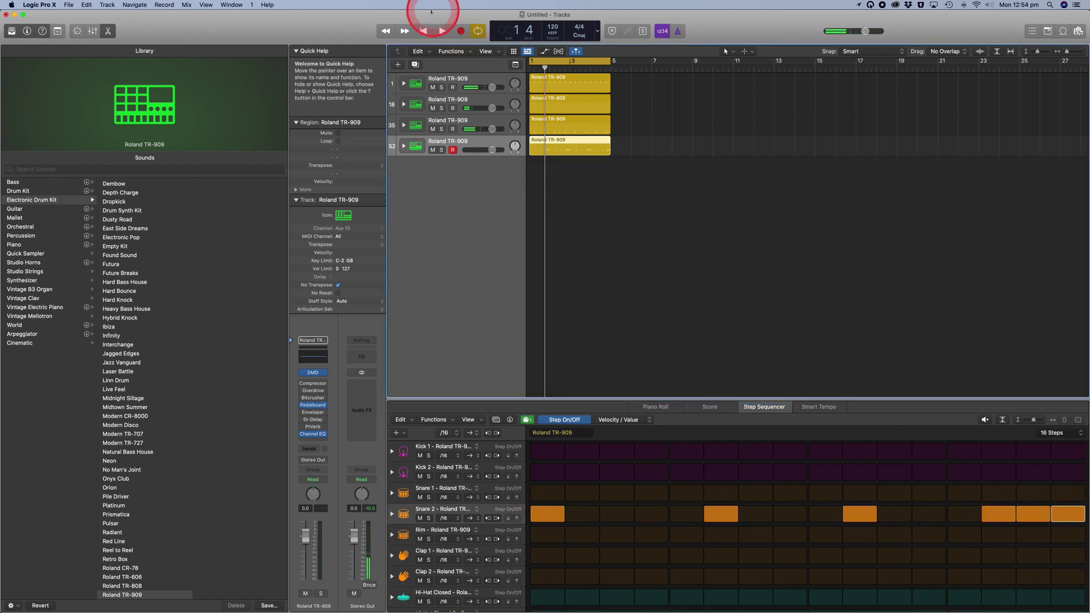
Step: Play the beat while clearing Snare 2 steps 1 and 6 and adding hits on steps 5 and 11
left_click(445, 31)
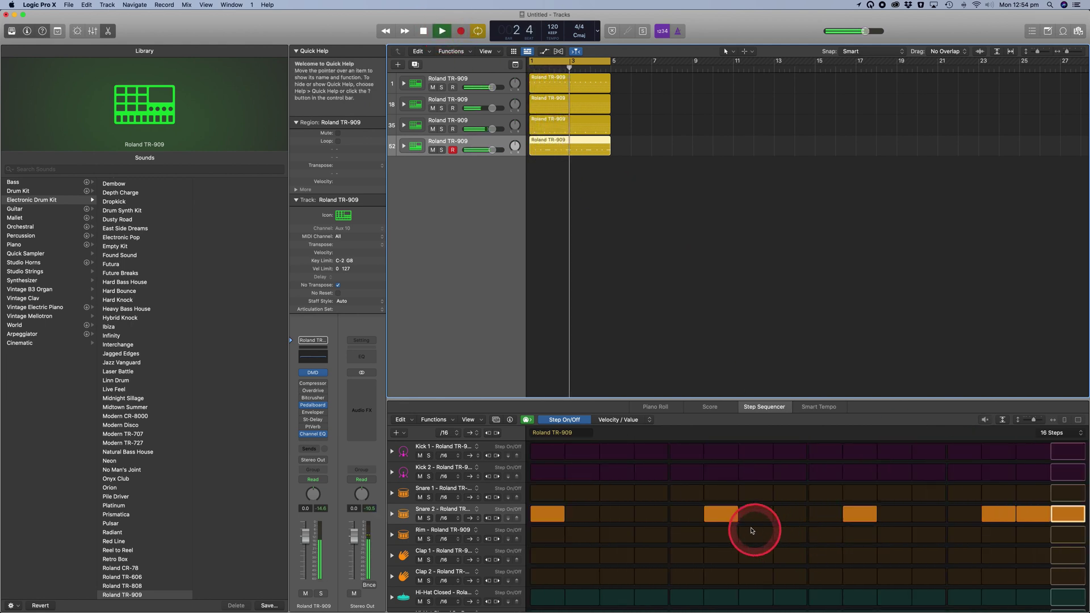
left_click(730, 514)
left_click(895, 516)
left_click(546, 514)
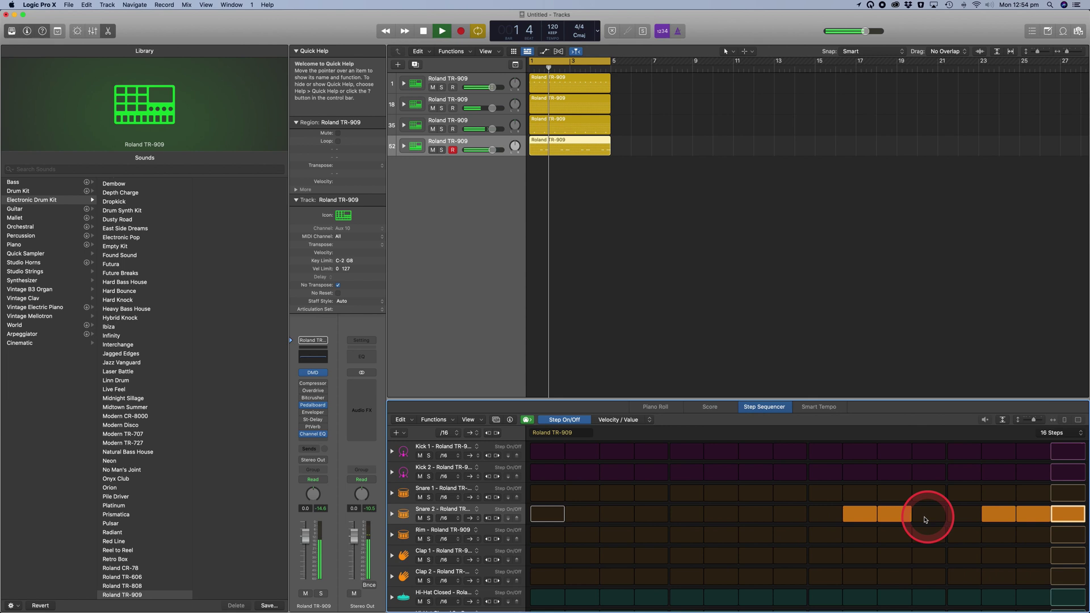
left_click(687, 514)
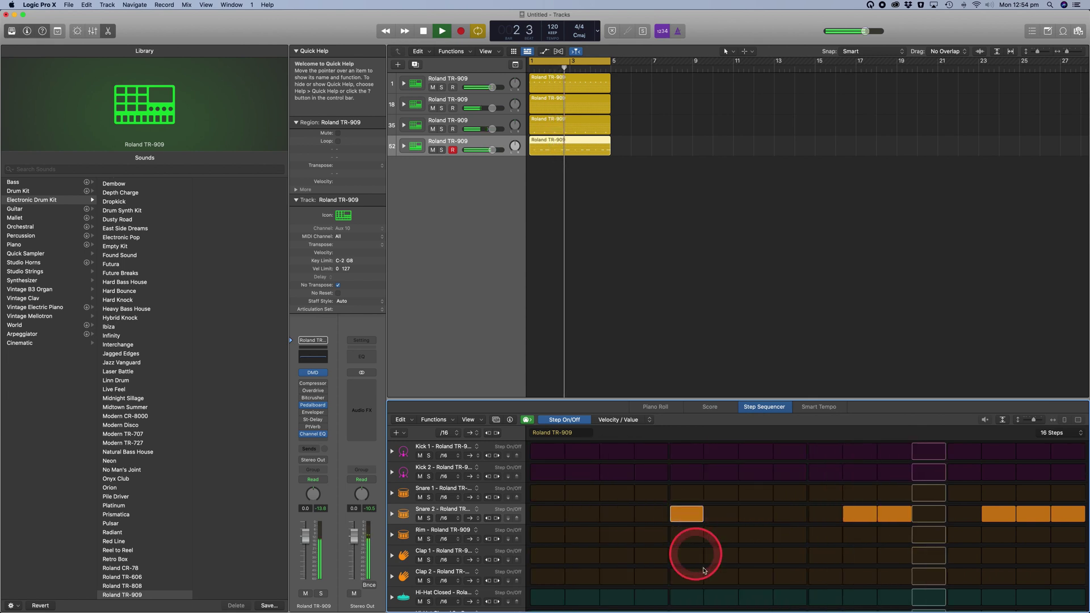
left_click(729, 588)
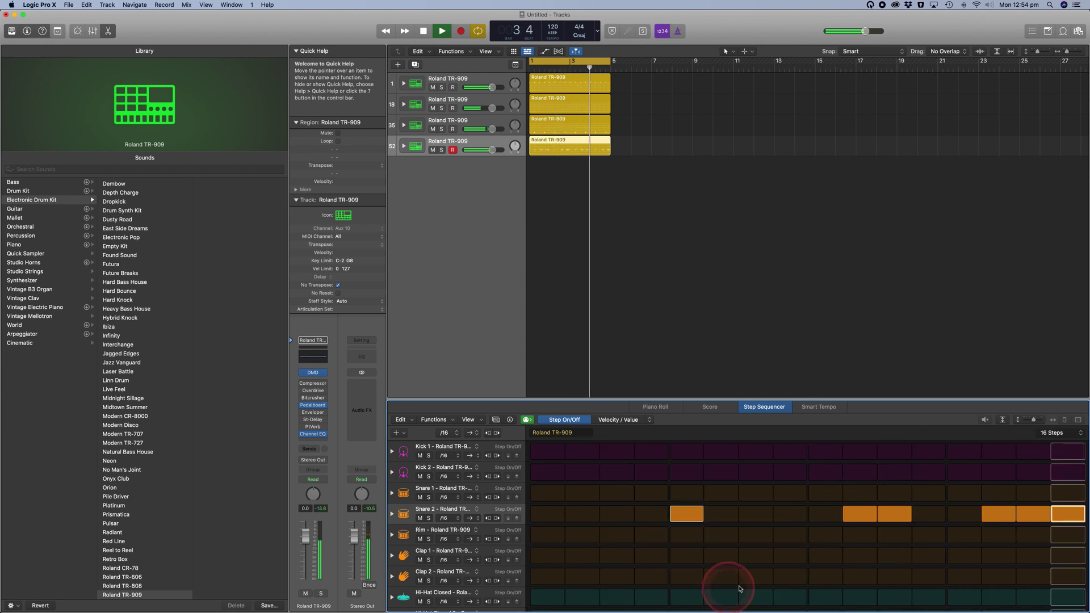
Step: Clear Snare 2 steps 11 and 15, add a hit on step 8, and stop playback
left_click(1069, 515)
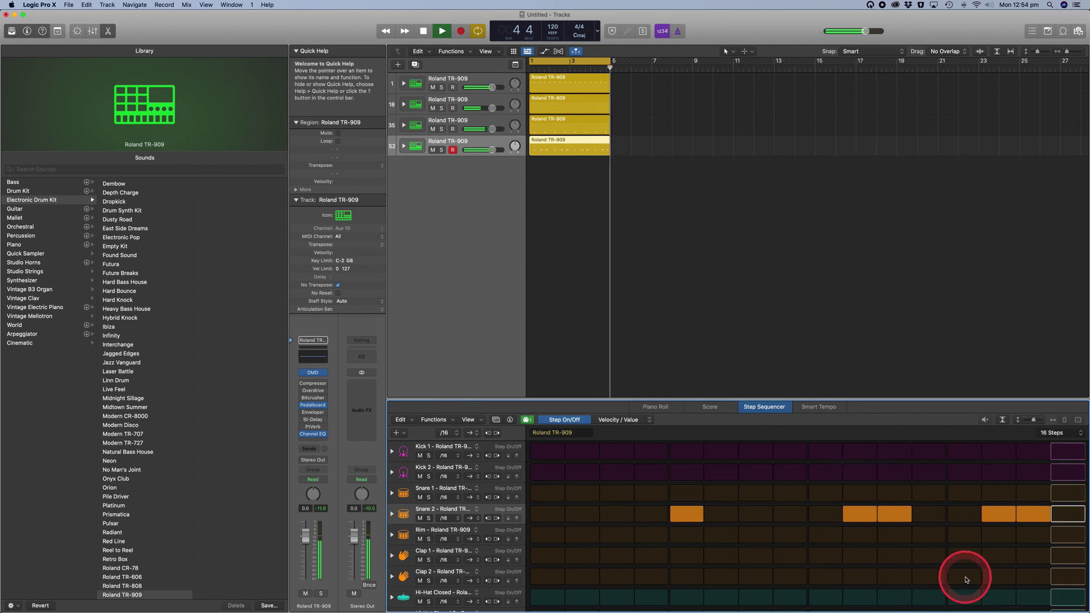
left_click(1030, 516)
left_click(1068, 516)
left_click(998, 514)
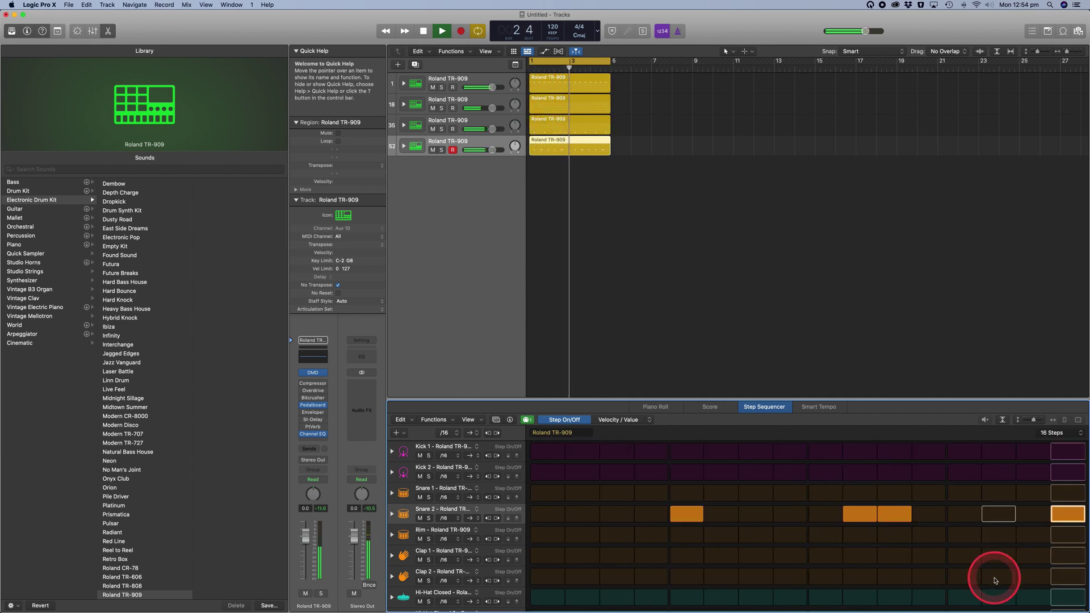
left_click(999, 514)
left_click(895, 515)
left_click(789, 514)
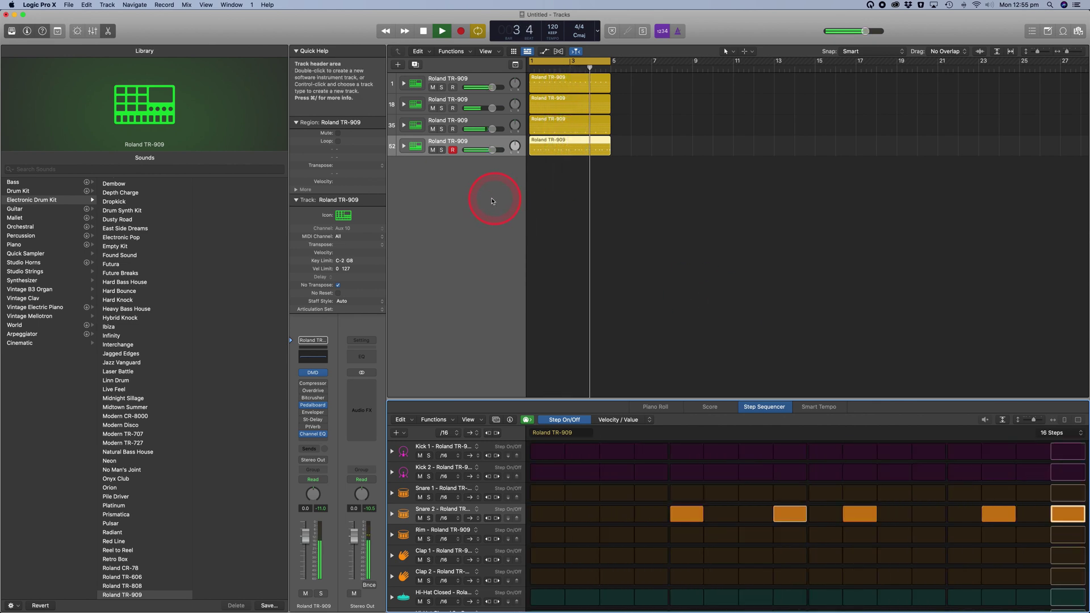
key("space")
Step: Mute the fourth Roland TR-909 track holding the snare pattern
left_click(432, 150)
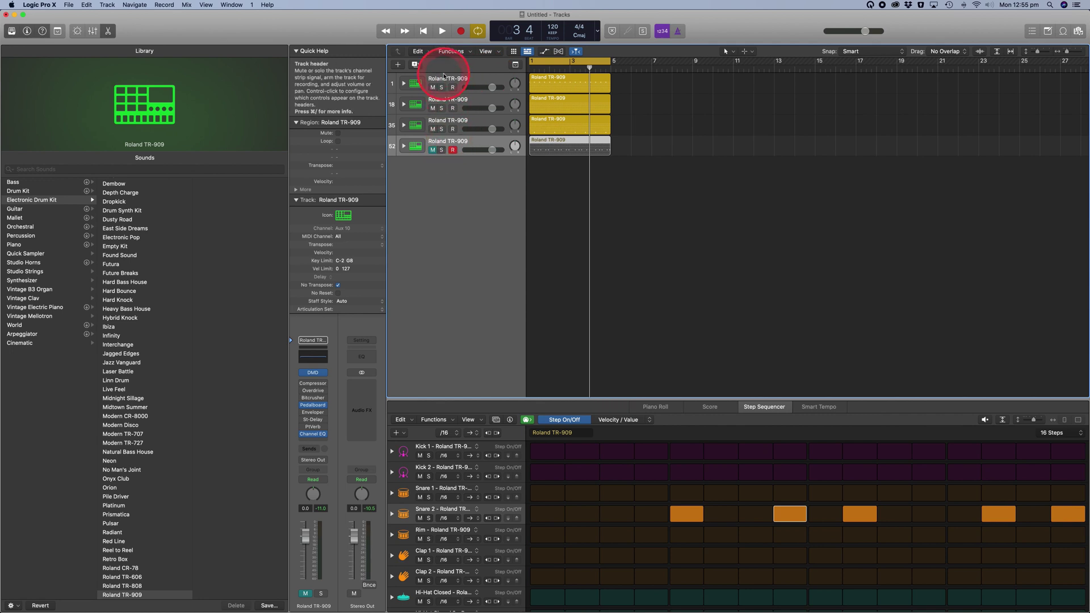
left_click(567, 177)
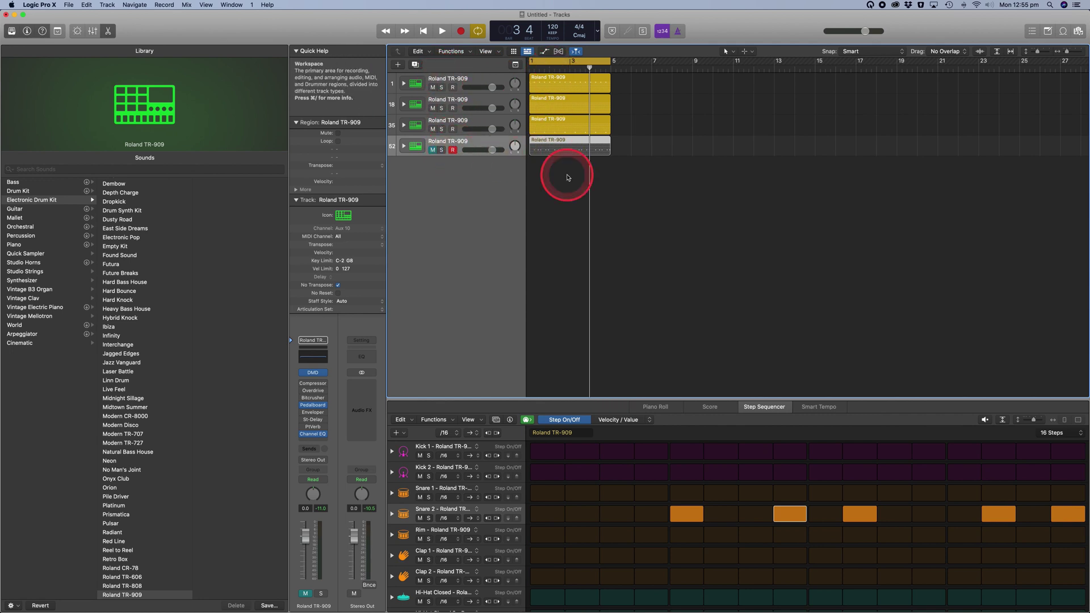
left_click(668, 150)
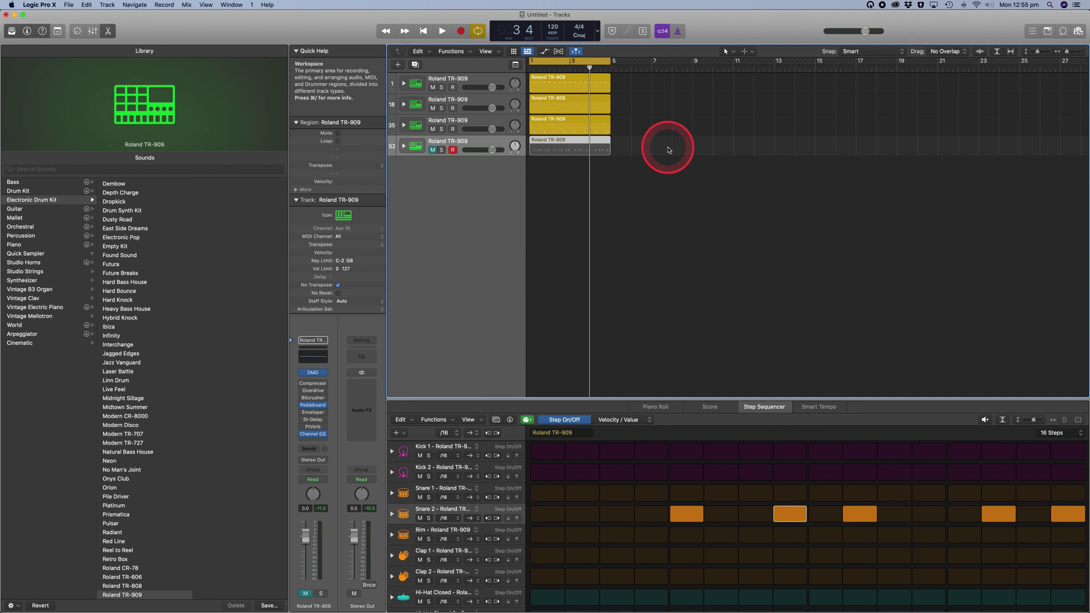
Step: Set the cycle range to 16 bars, from bar 1 to bar 17
left_click(819, 65)
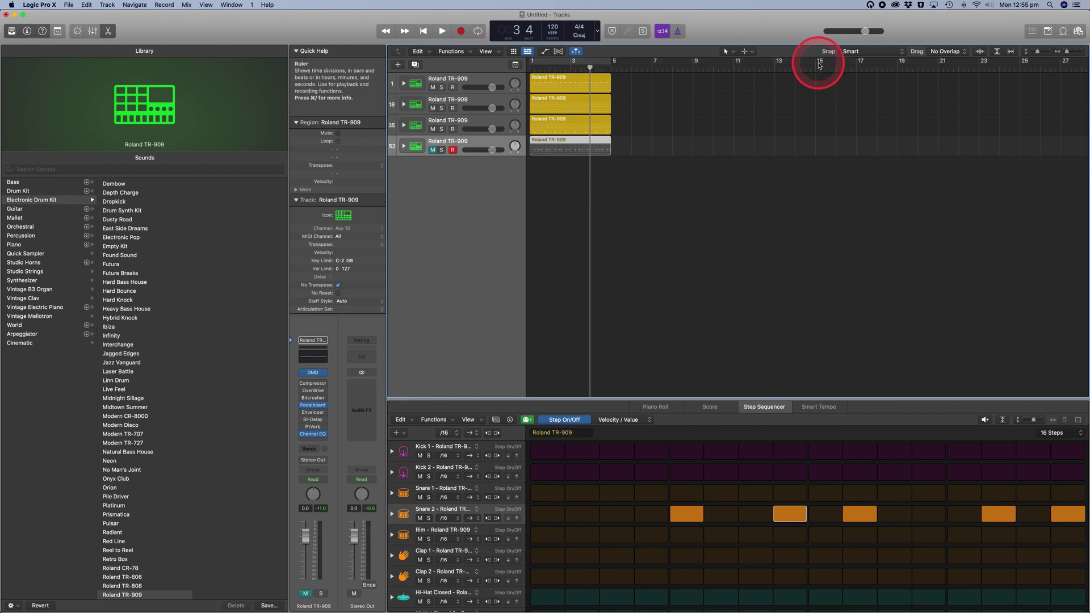
left_click(533, 59)
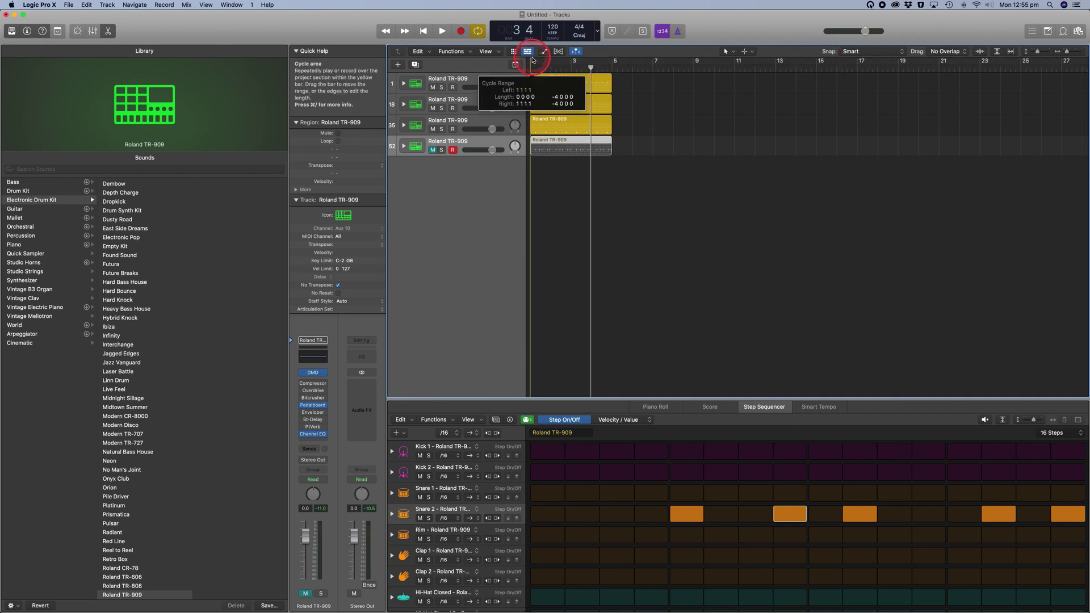
left_click_drag(547, 63, 858, 70)
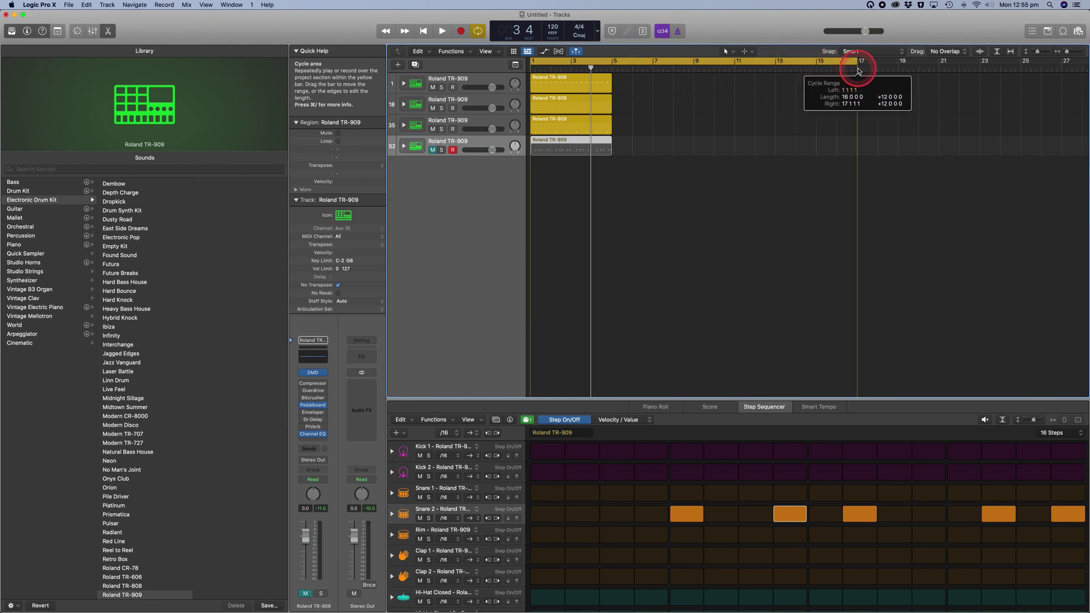
left_click_drag(858, 71, 858, 70)
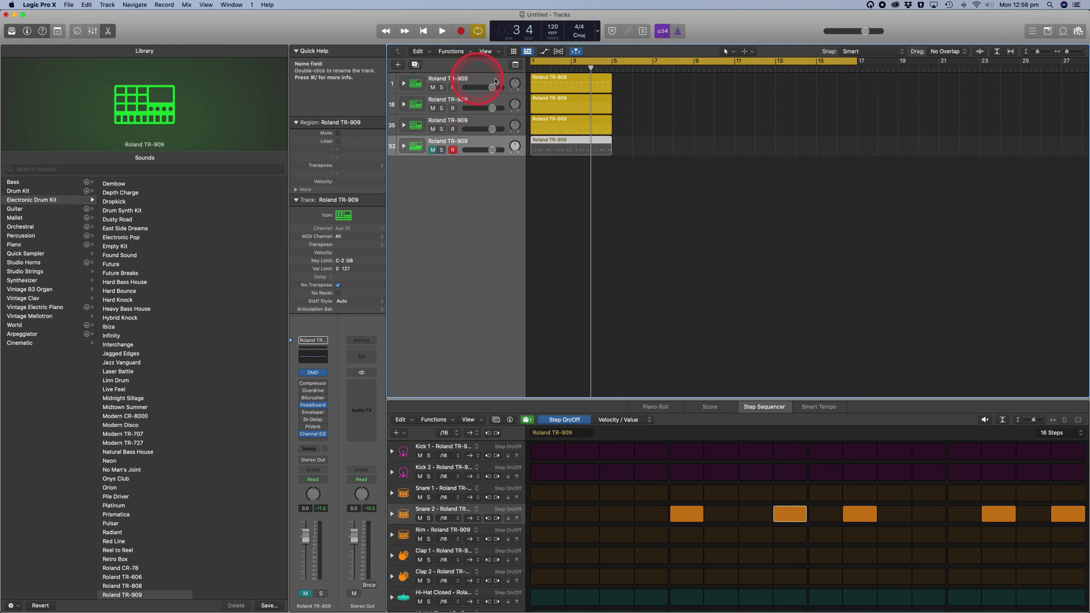
Step: Rename the first track Roland TR-909 Kick and the second track Roland TR-909 Hi Hats
left_click(450, 79)
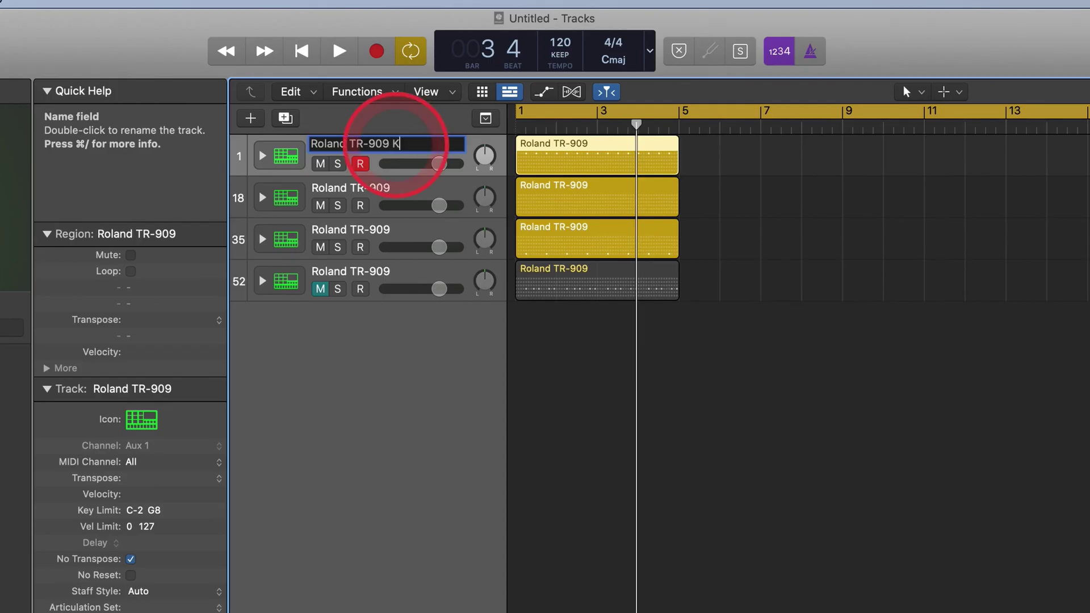
key("Return")
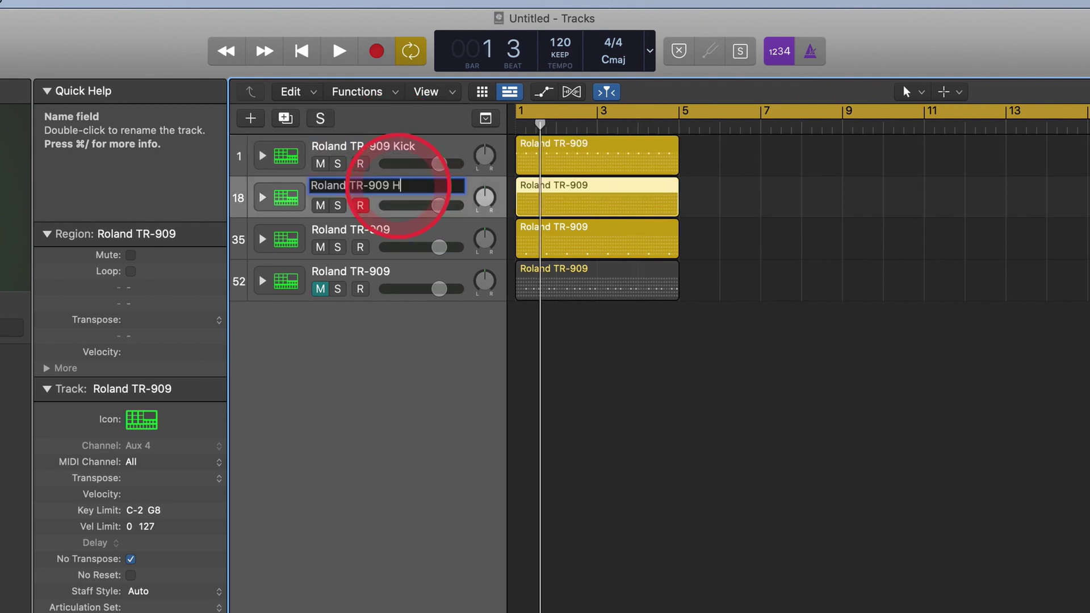
left_click(389, 231)
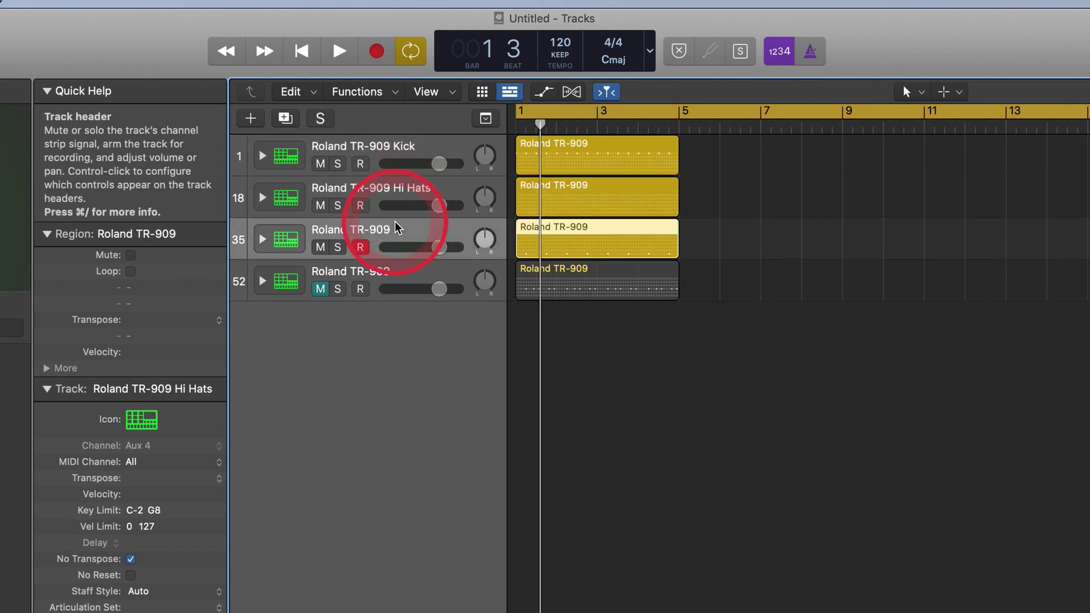
Step: Rename the third track Roland TR-909 Claps and the fourth track Roland TR-909 Snare
double_click(400, 230)
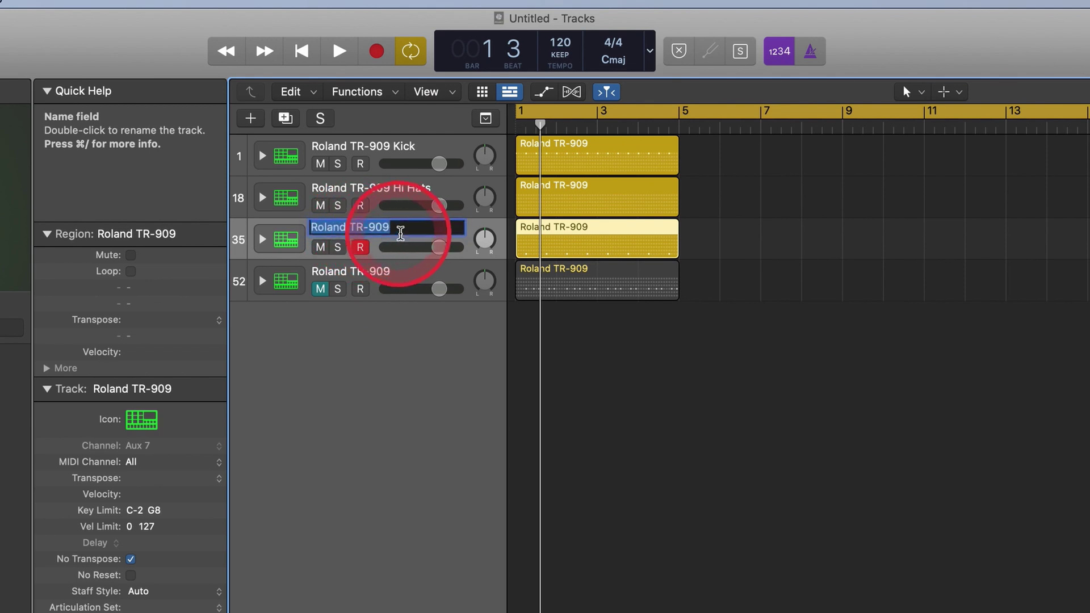
type("Claps")
double_click(405, 276)
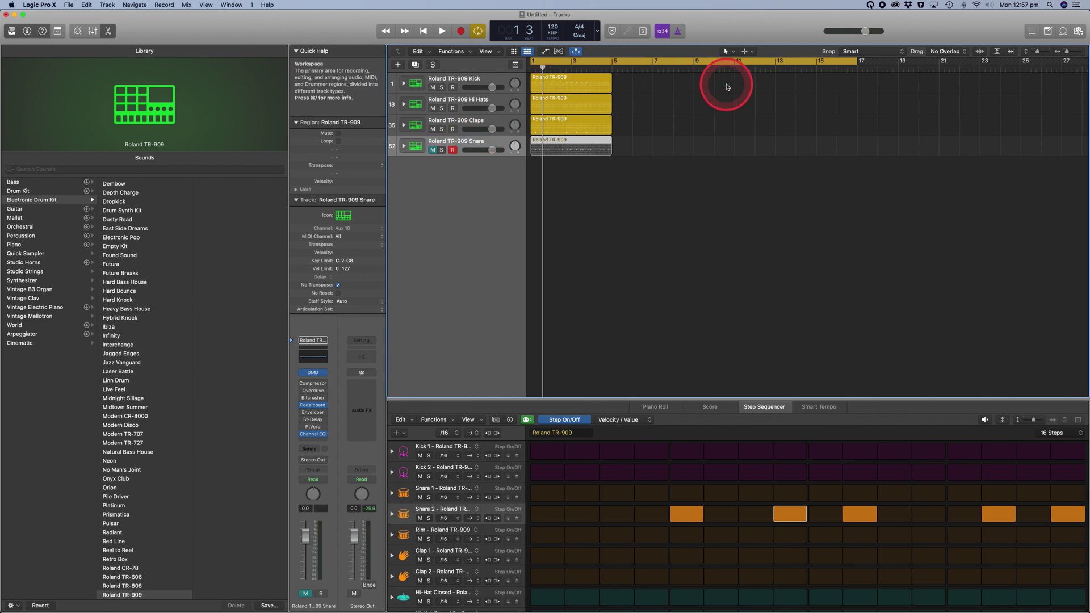
Step: Copy the kick region to bars 5, 9 and 13, and extend the hi-hats and claps regions to bar 17
left_click(572, 84)
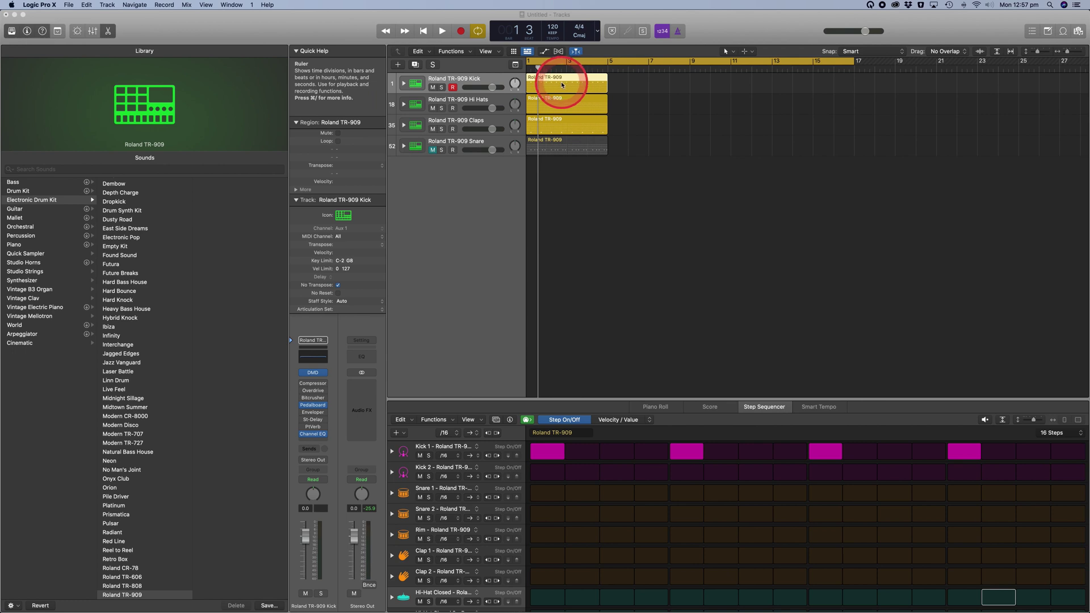
left_click_drag(560, 86, 791, 92)
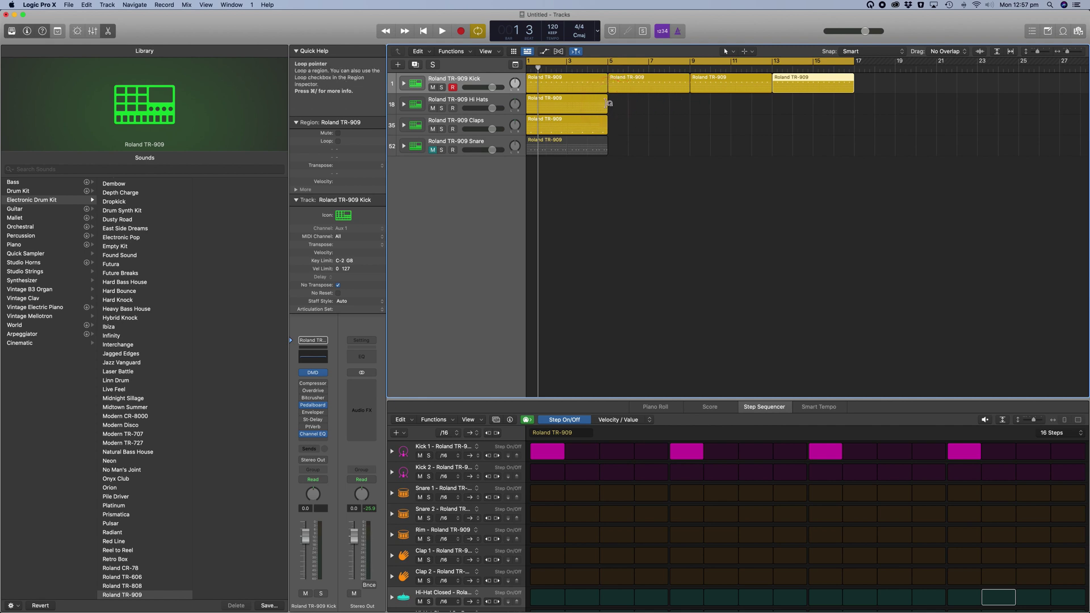
left_click_drag(607, 103, 855, 109)
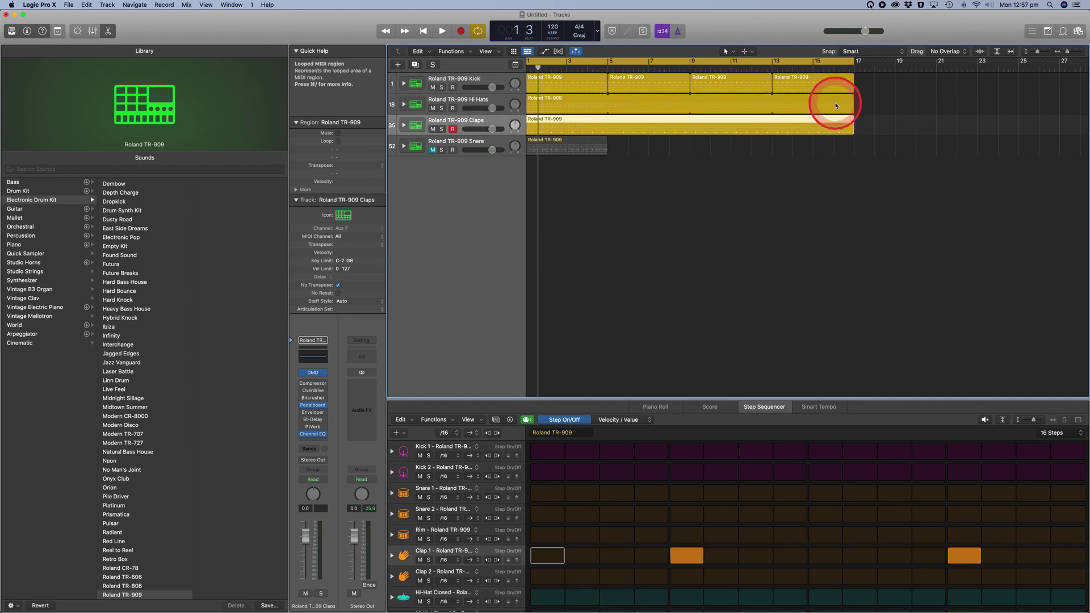
Step: Arrange the hi-hats as four-bar regions from bar 5 to bar 17, and the snare region from bar 9 to bar 17
left_click_drag(847, 100, 754, 100)
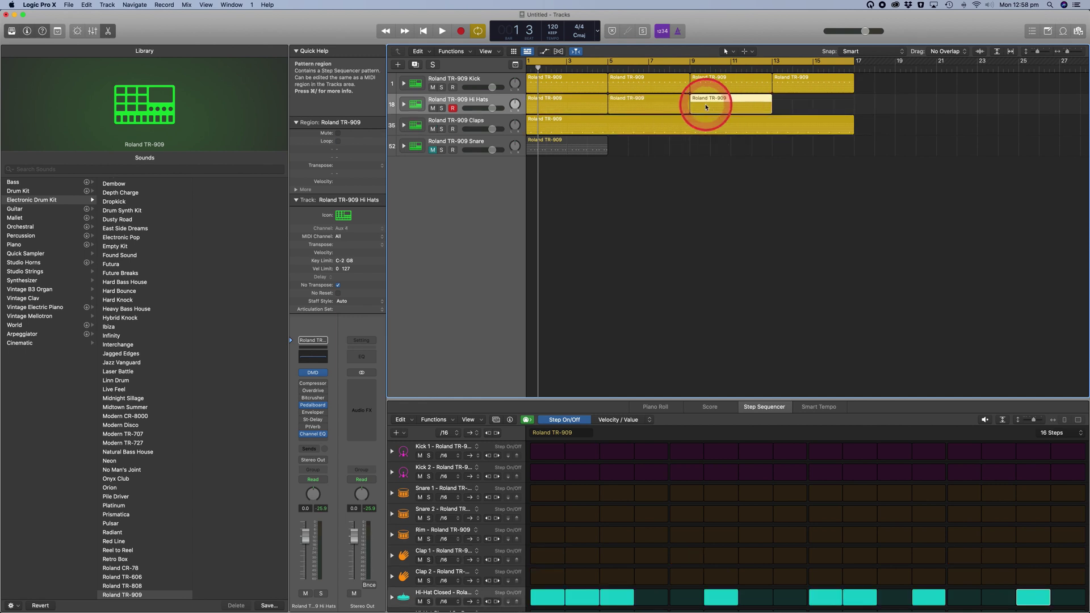
left_click_drag(706, 105, 792, 108)
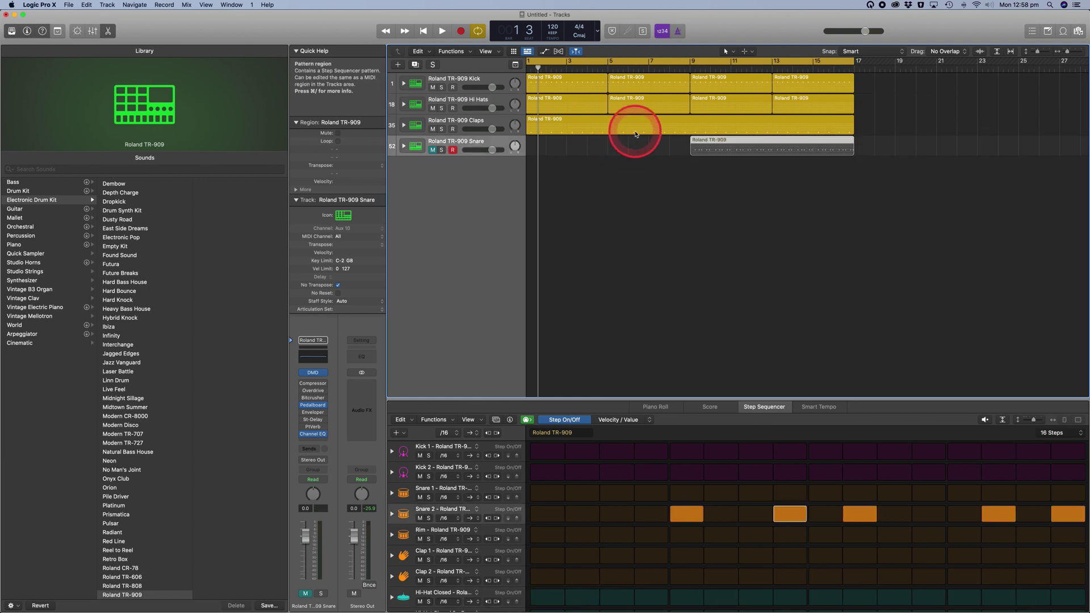
left_click(569, 107)
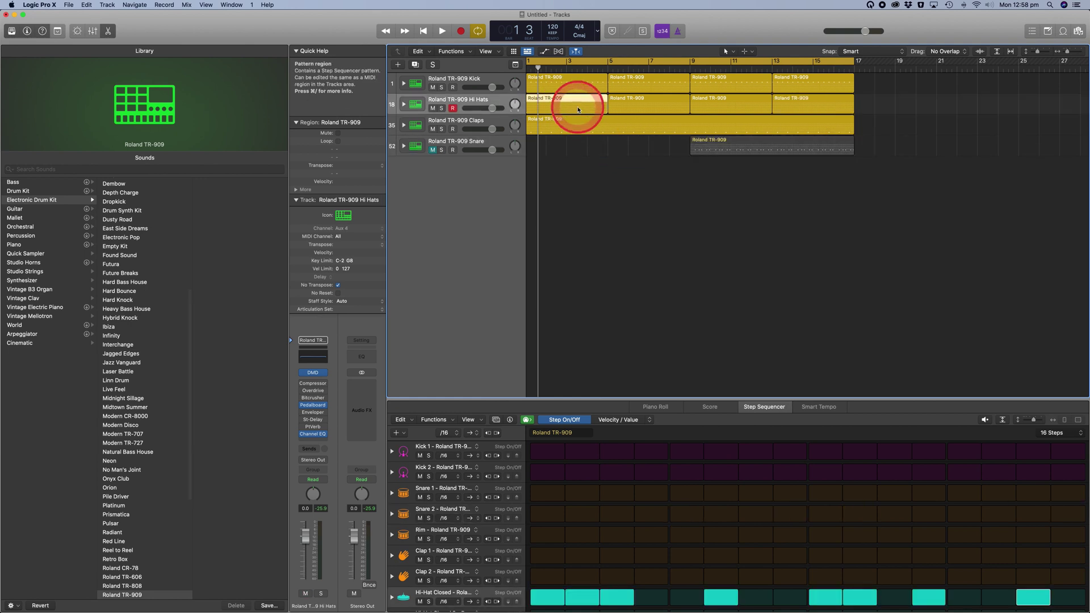
key("Delete")
Step: Trim the claps region to run from bar 9 to bar 17, and play the arrangement
left_click(532, 126)
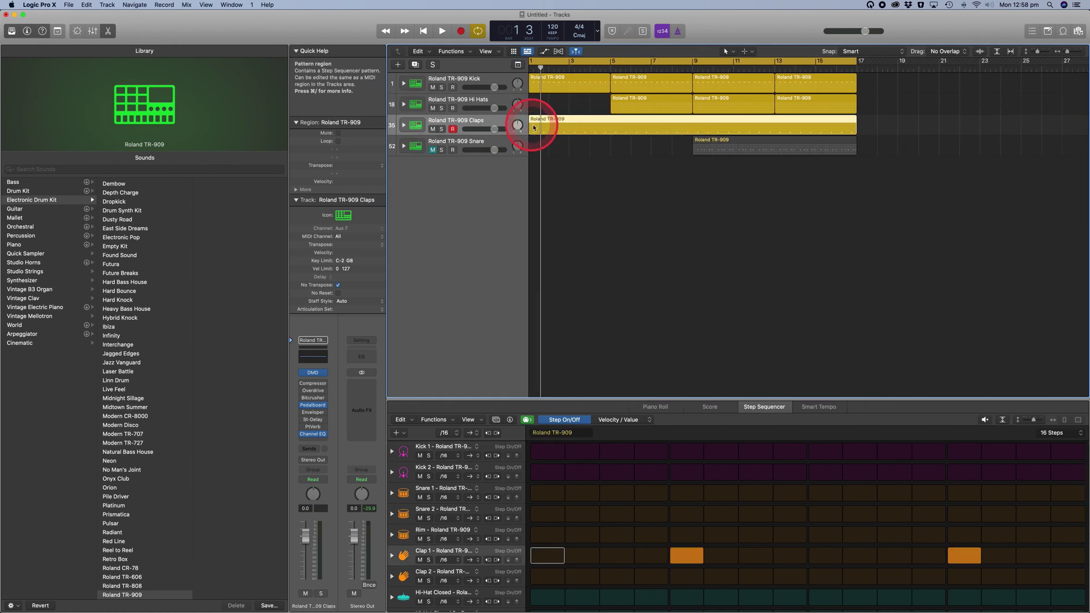
left_click_drag(531, 126, 779, 130)
key("space")
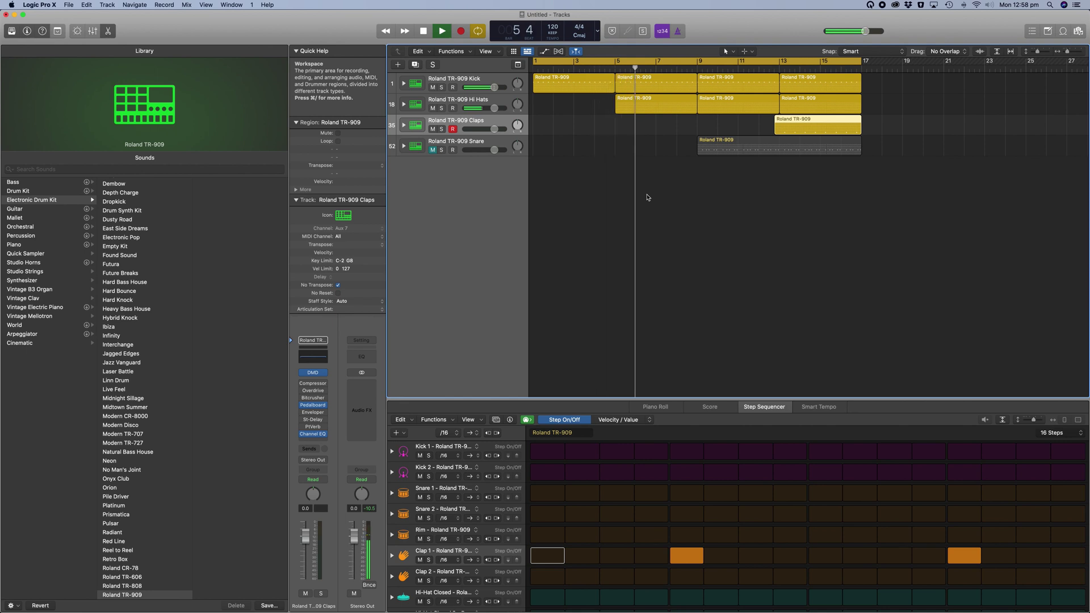
left_click(860, 123)
left_click_drag(783, 132, 755, 158)
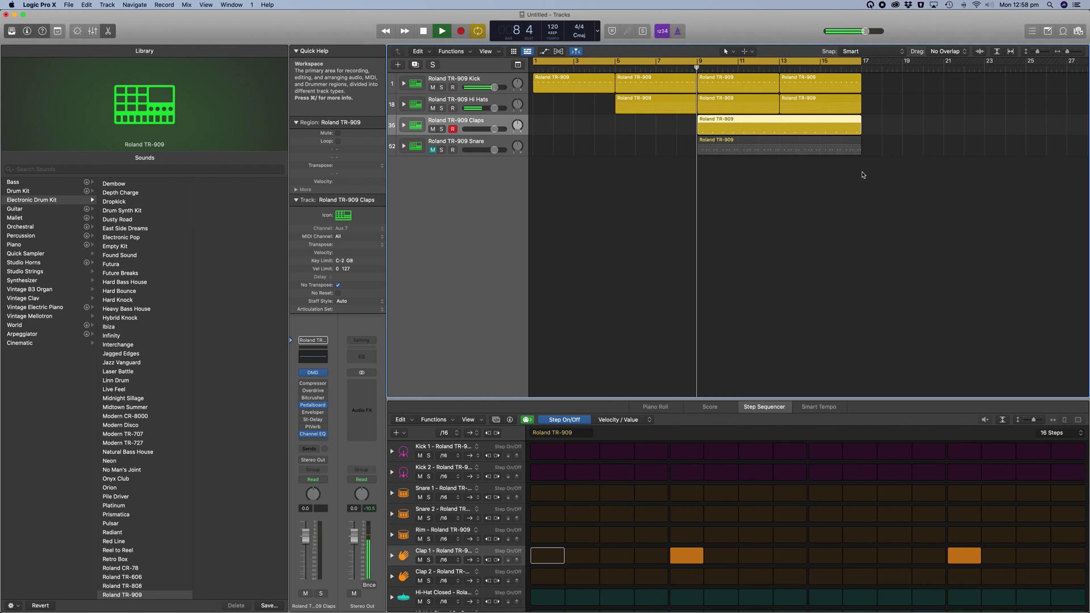
left_click(556, 156)
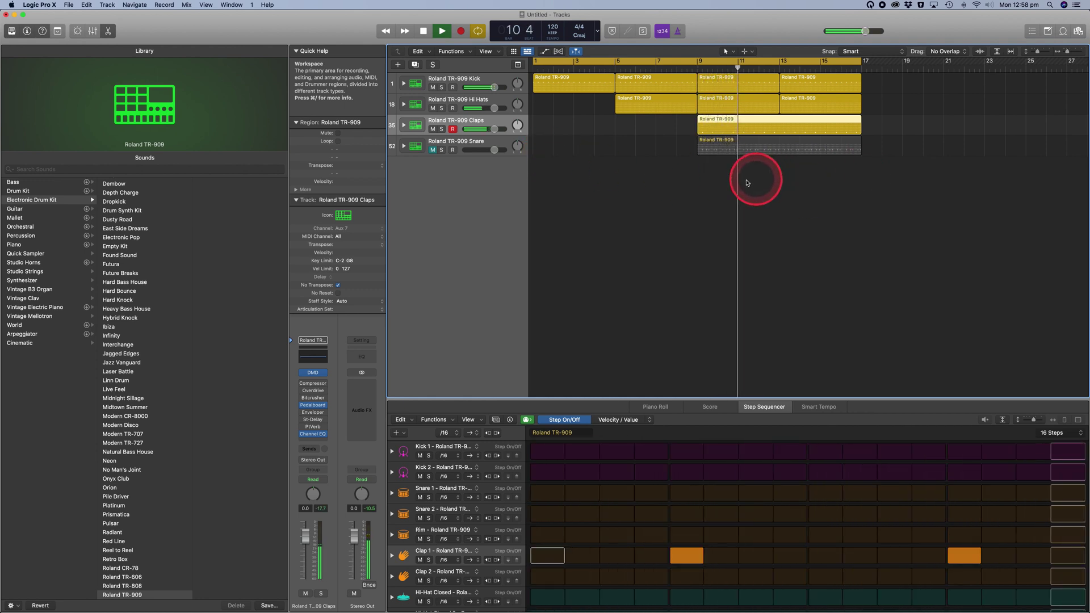
Step: Trim the snare region to start at bar 13 and unmute the snare track, stopping playback after a listen
left_click(730, 150)
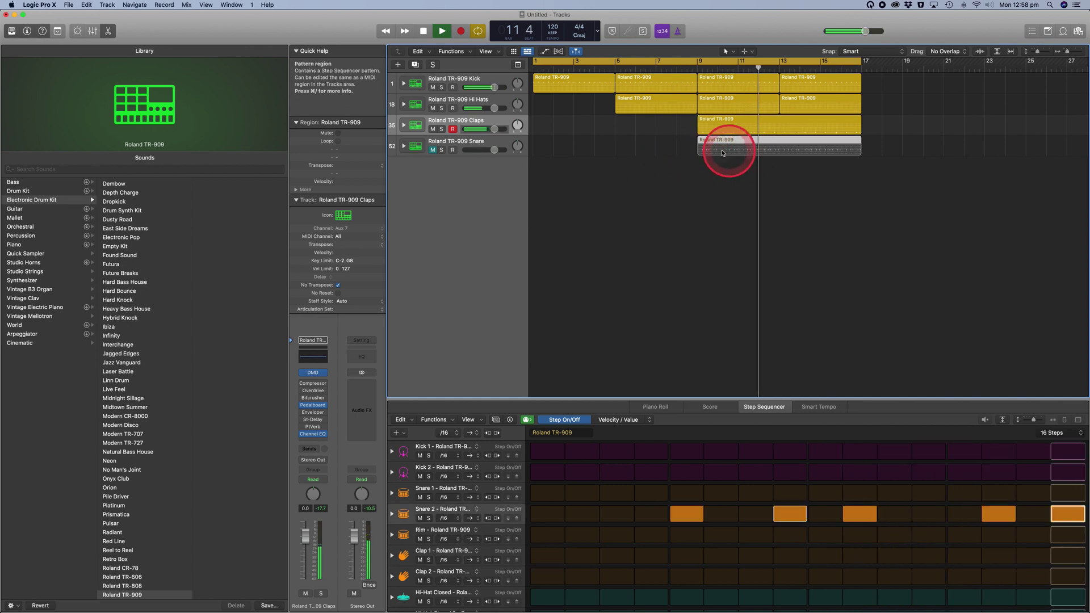
left_click_drag(698, 145, 774, 153)
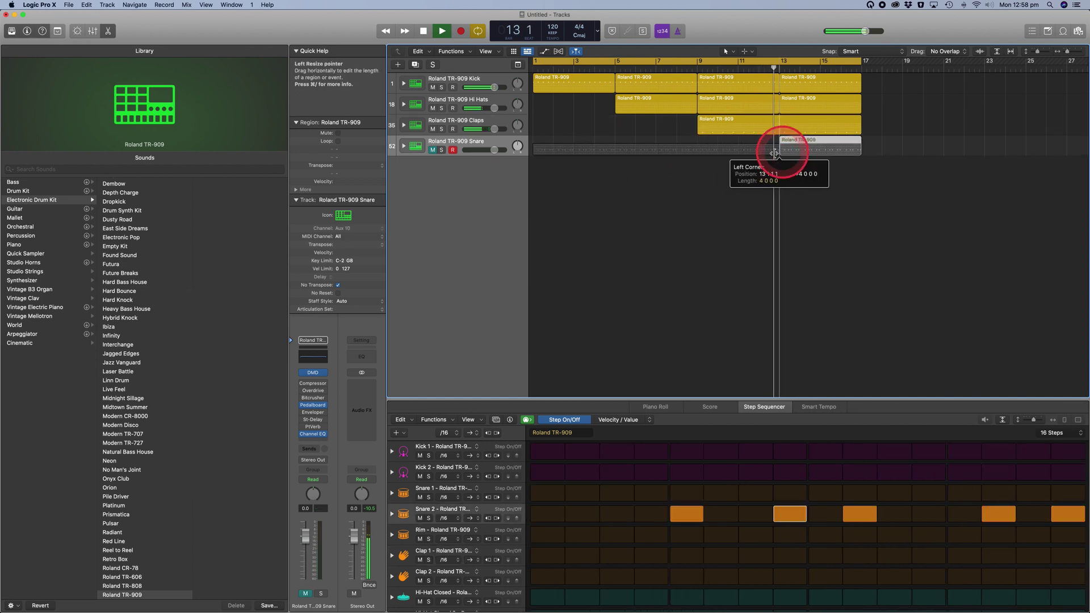
left_click(433, 150)
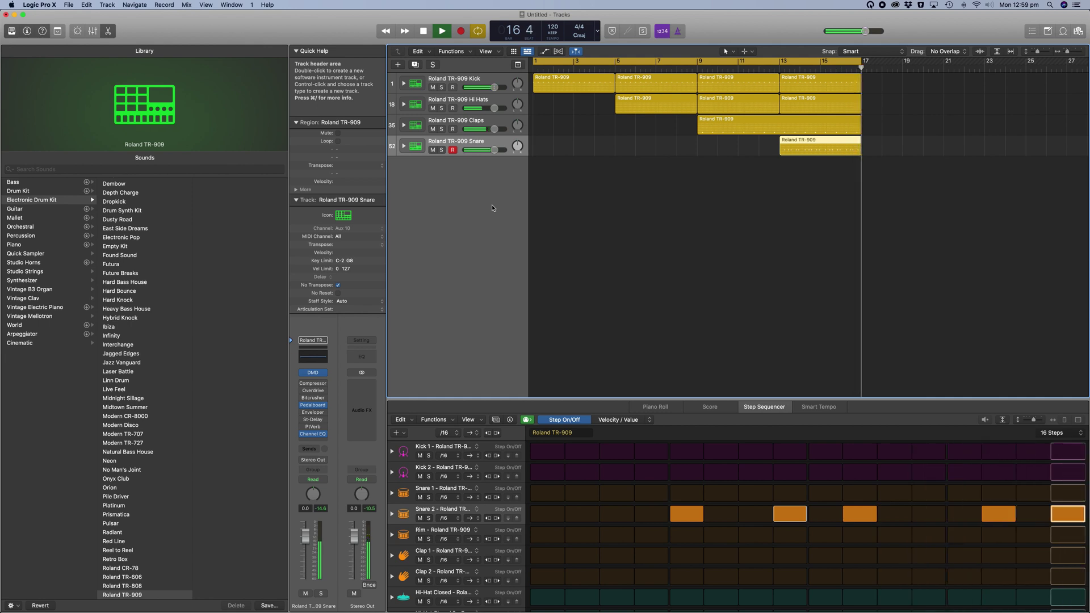
left_click(517, 208)
key("space")
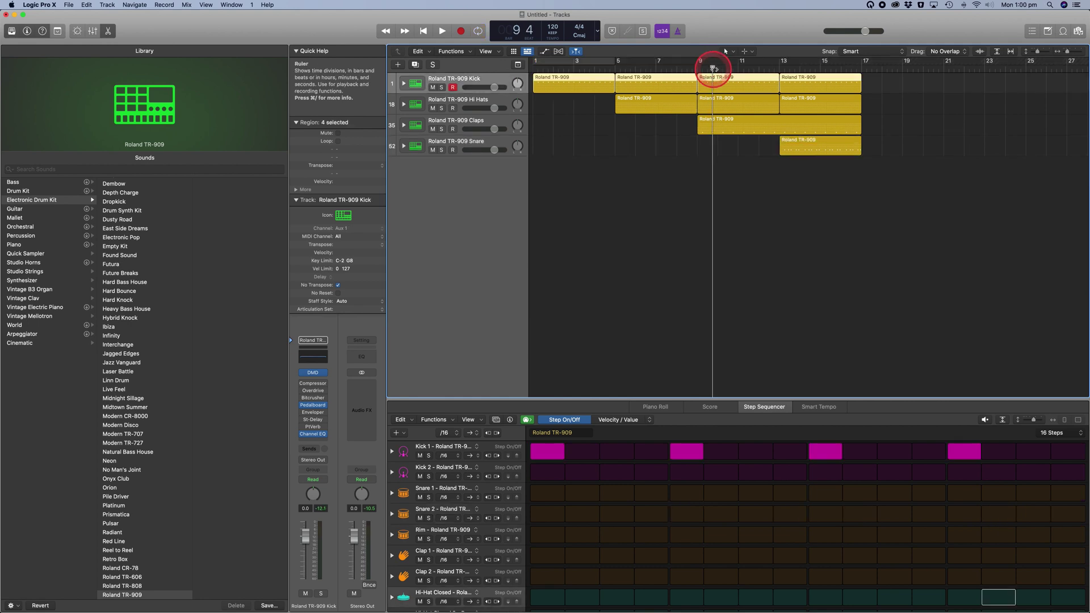
Step: Set the cycle range to bars 9 to 13 and select the kick track with its region at bar 9
mouse_move(713, 68)
left_mouse_down()
mouse_move(737, 70)
mouse_move(698, 62)
left_mouse_up()
left_click(609, 85)
left_click(737, 89)
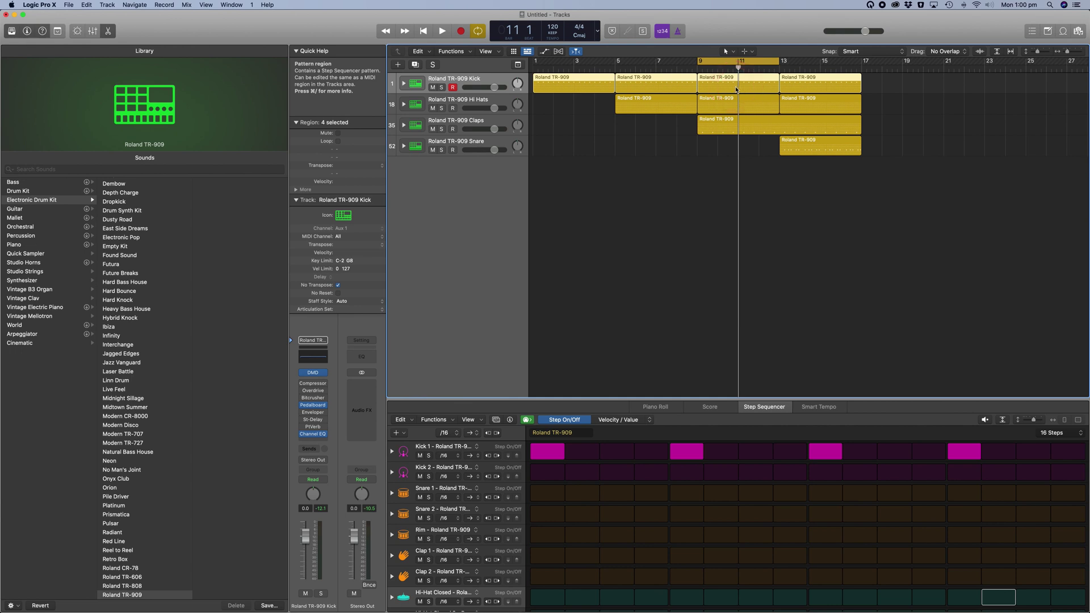
left_click(483, 82)
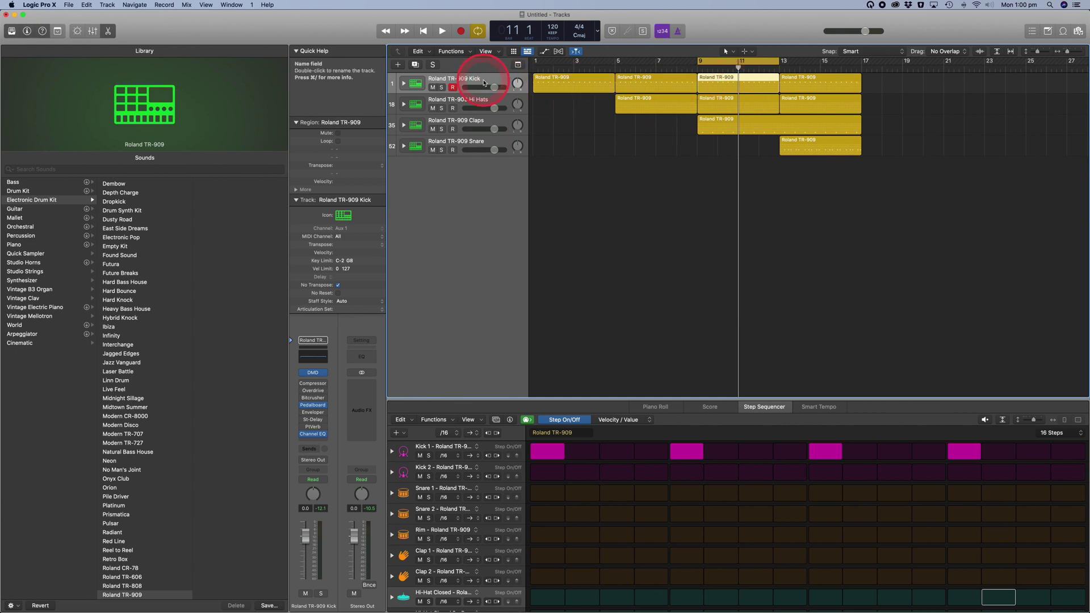
Step: Enable the Compressor on the kick track, set its Auto Gain to 0 dB, and raise its input gain
left_click(313, 373)
left_click(312, 426)
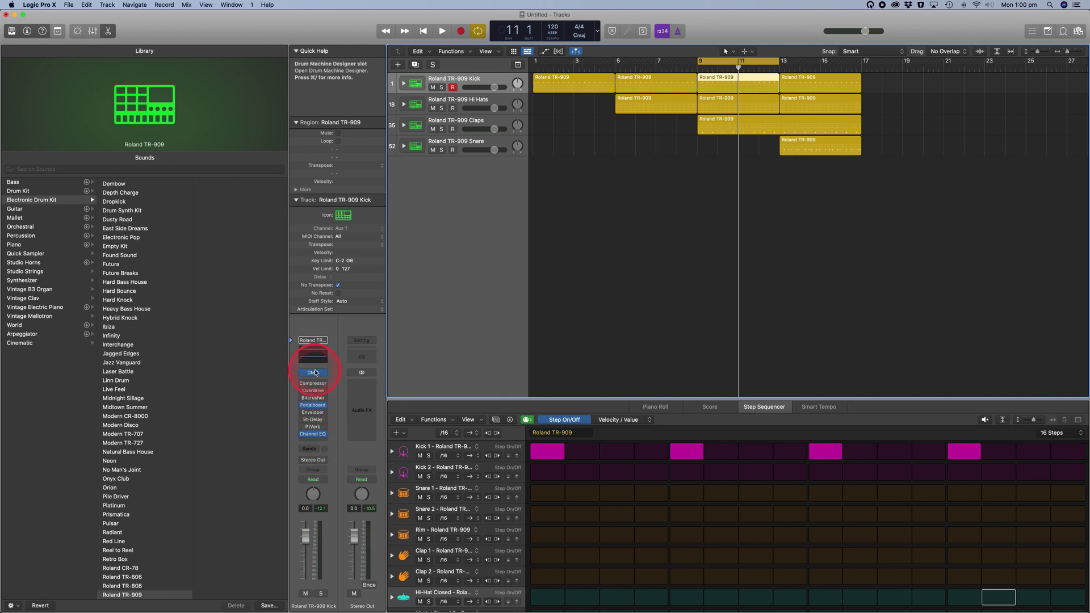
mouse_move(315, 386)
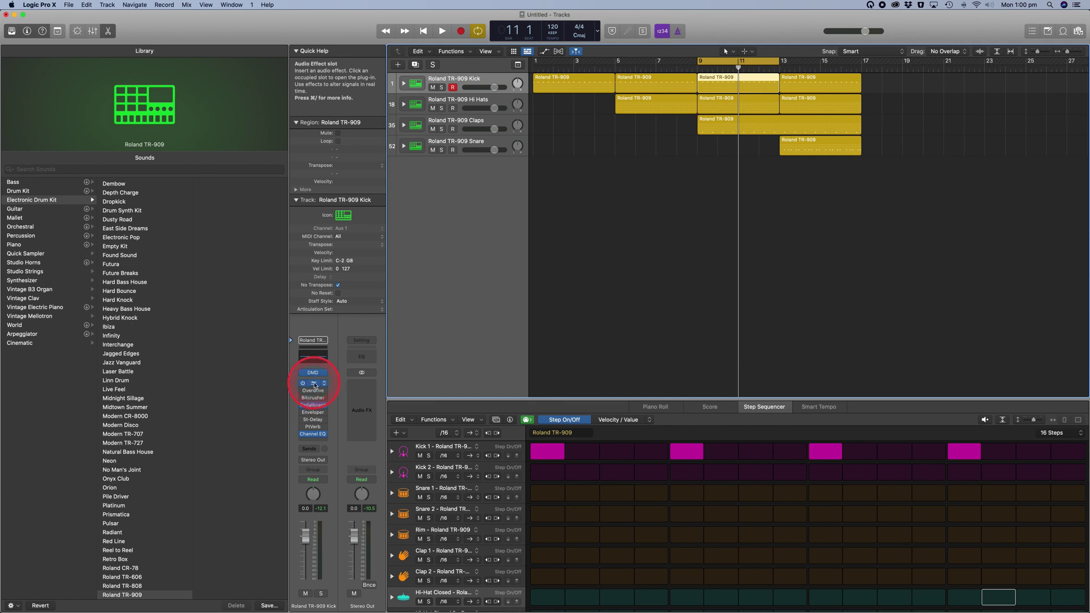
left_click(316, 386)
left_click(627, 341)
left_click(747, 409)
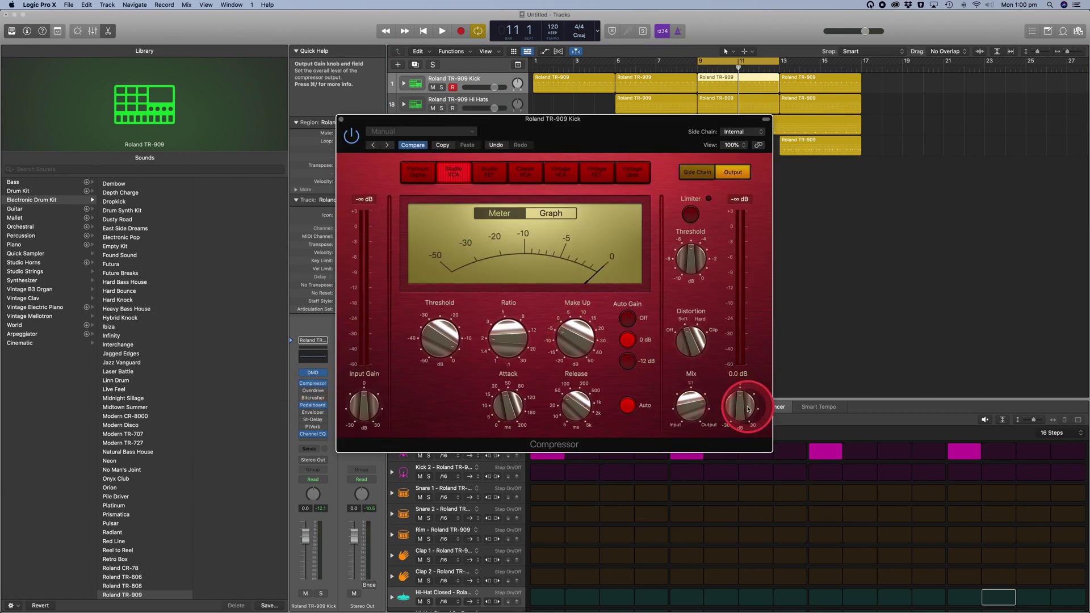
left_click(367, 407)
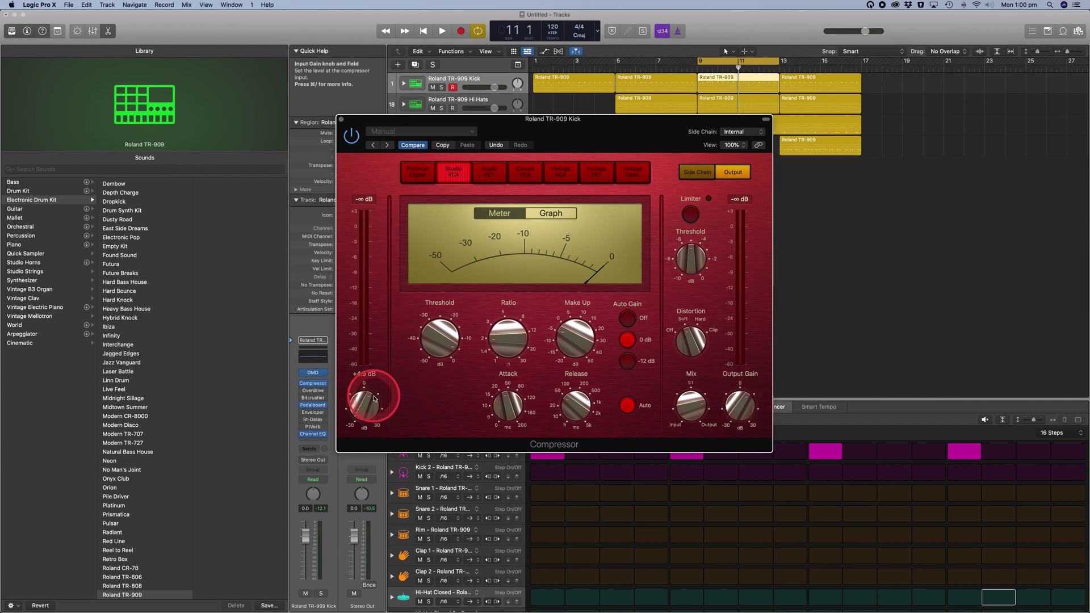
Step: Play the cycle and compare the kick with its Compressor bypassed and active
left_click(441, 30)
left_click(354, 135)
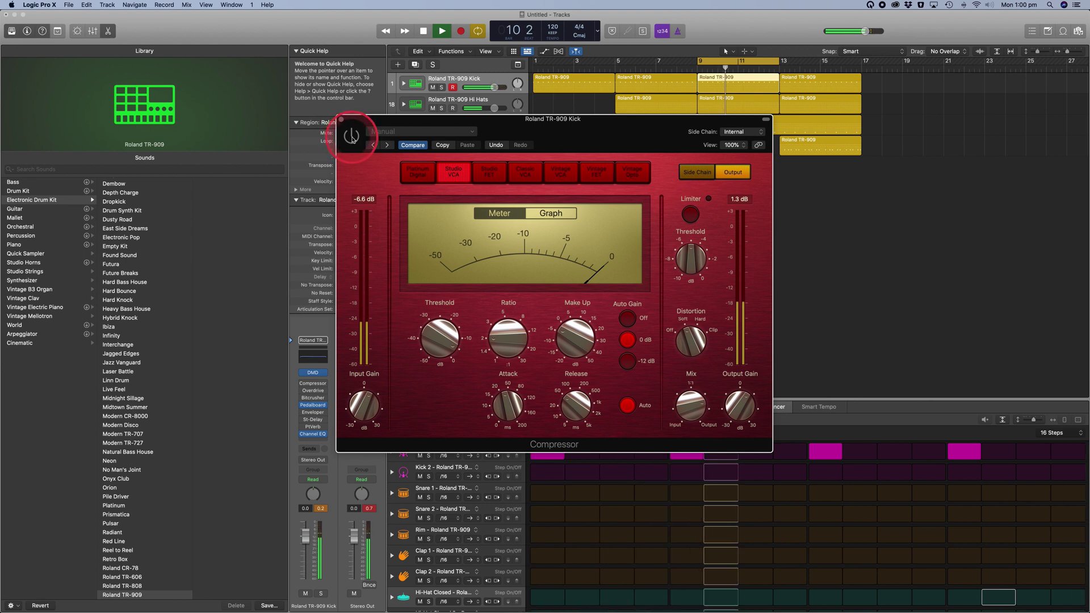
left_click(351, 136)
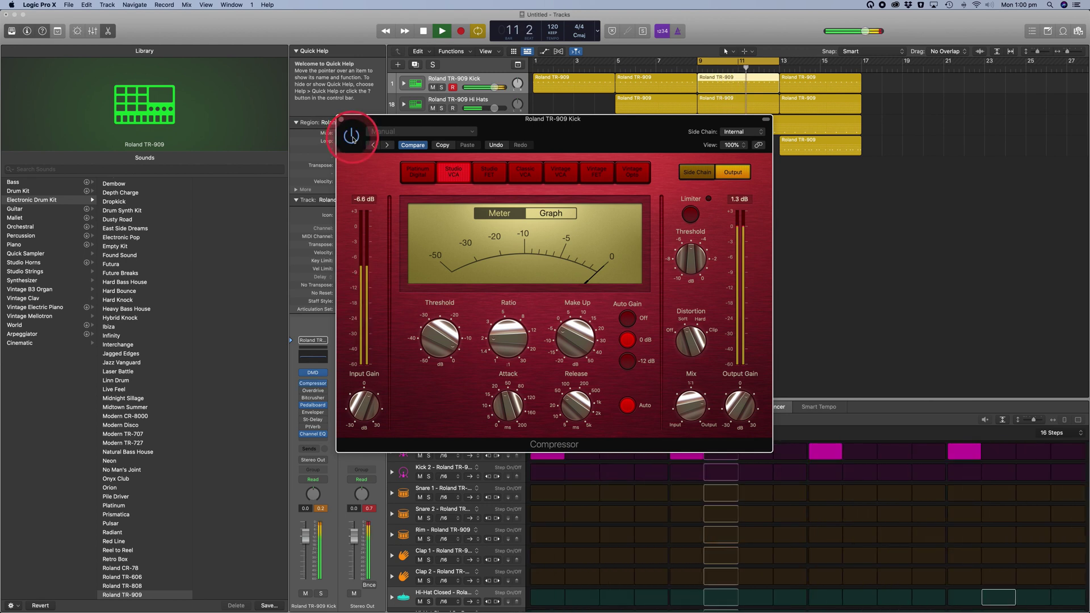
left_click(353, 138)
left_click(353, 138)
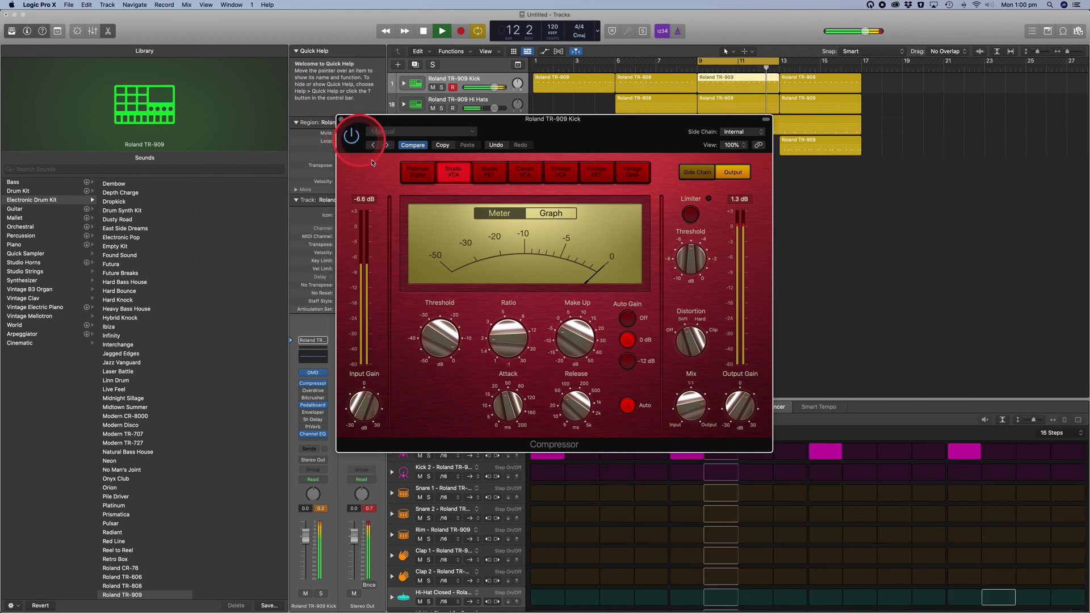
Step: Set the kick Compressor's output gain to +6.0 dB, and close it while switching to the hi-hats track
left_click_drag(748, 424, 742, 405)
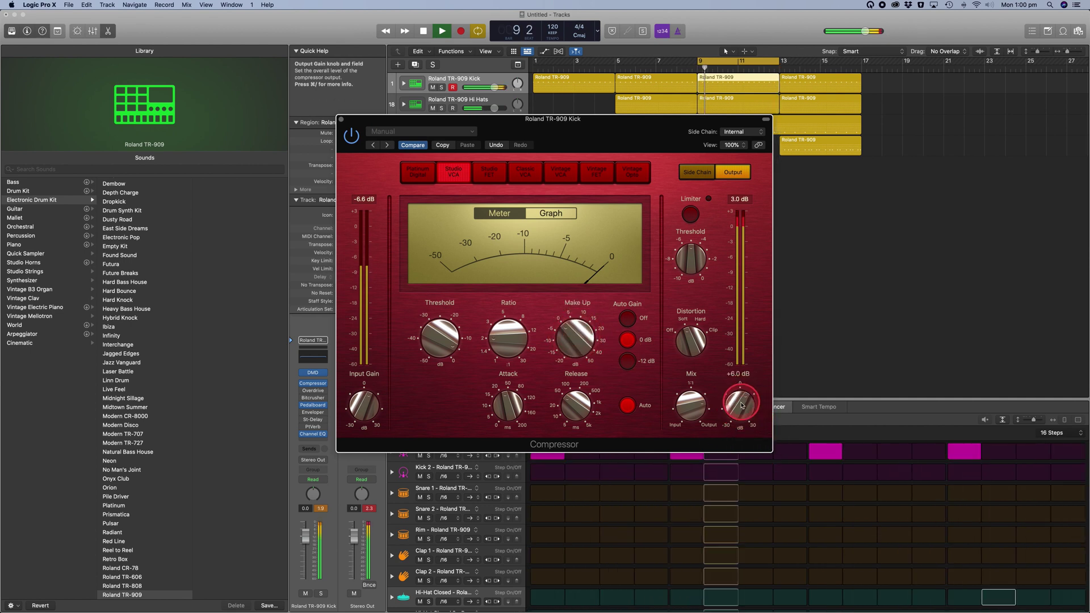
left_click_drag(505, 120, 747, 210)
left_click(470, 103)
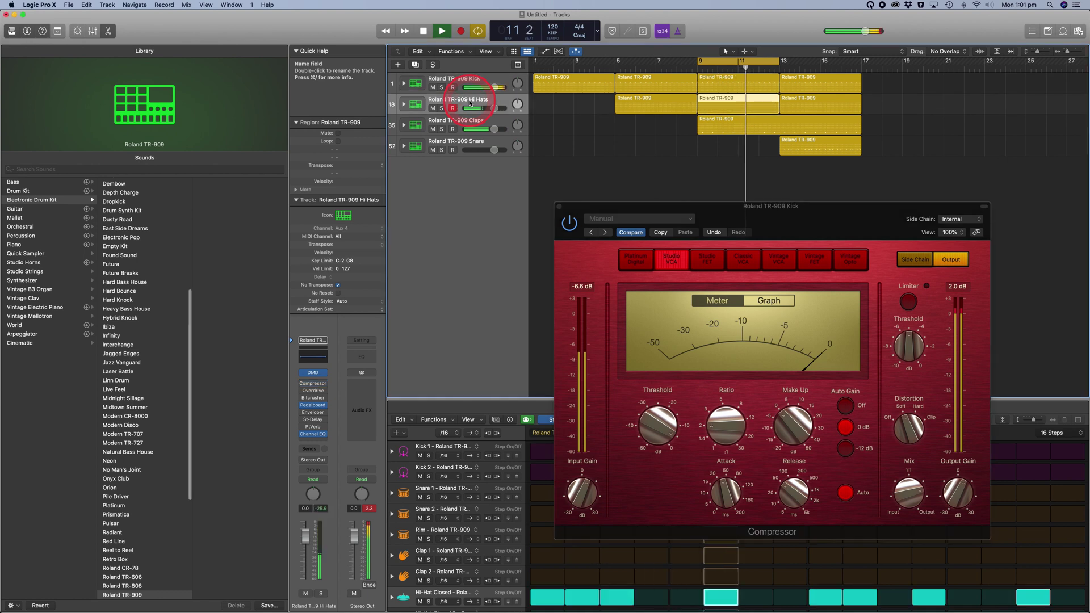
left_click(560, 208)
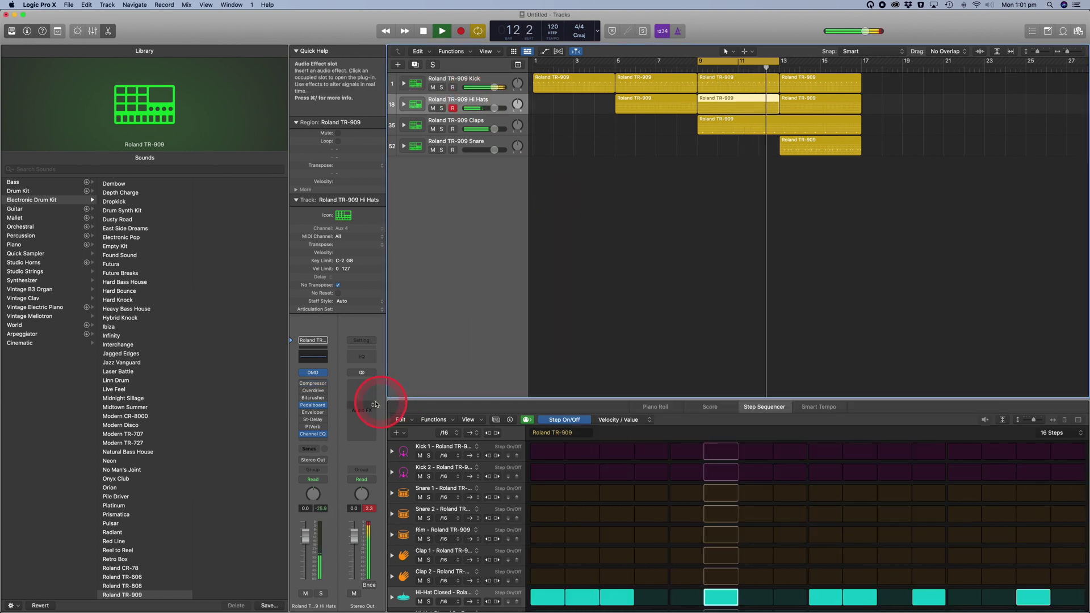
Step: Enable the Compressor on the hi-hats track, set its output gain to +6.0 dB, and raise its input gain
left_click(304, 384)
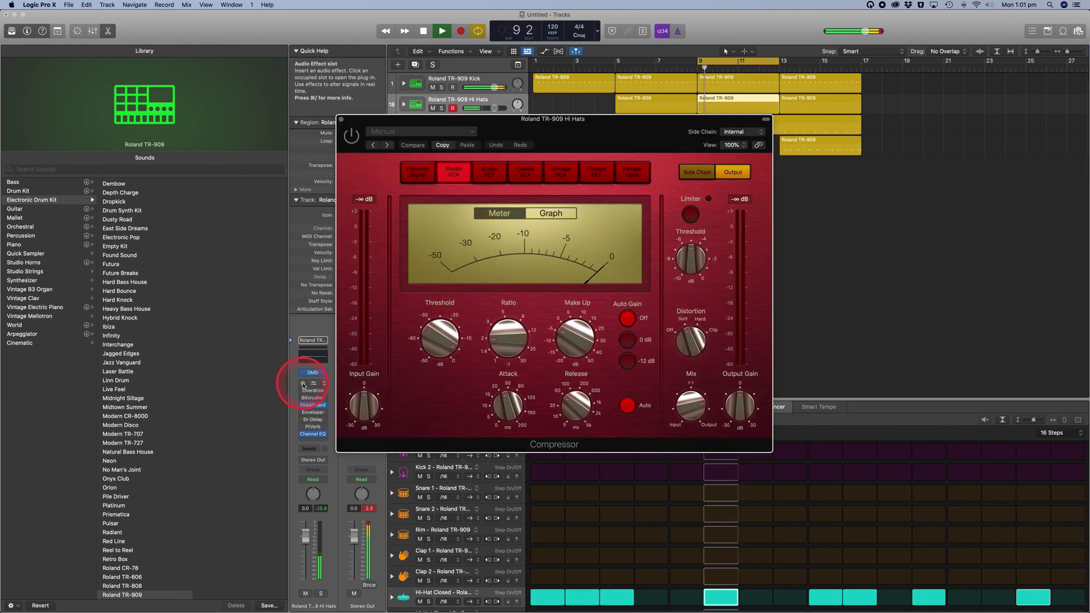
left_click_drag(727, 407, 719, 400)
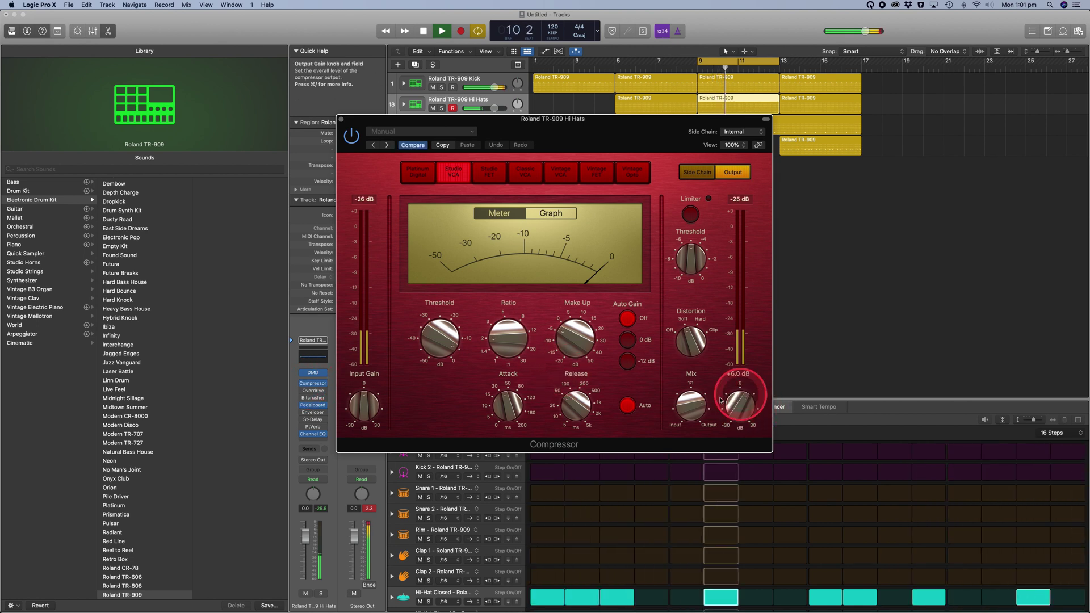
left_click_drag(356, 417, 362, 408)
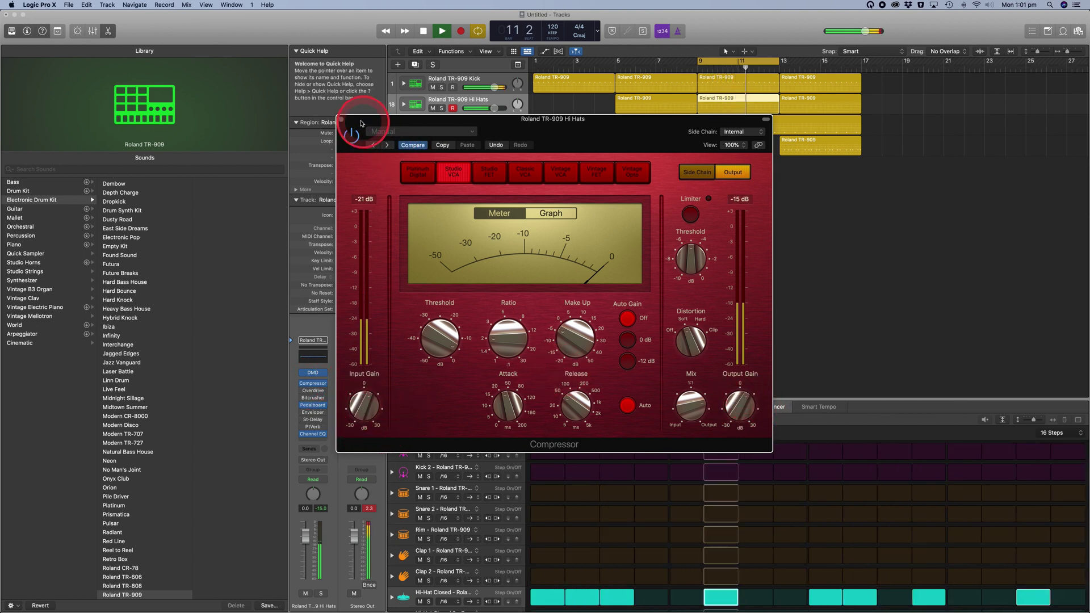
left_click(342, 119)
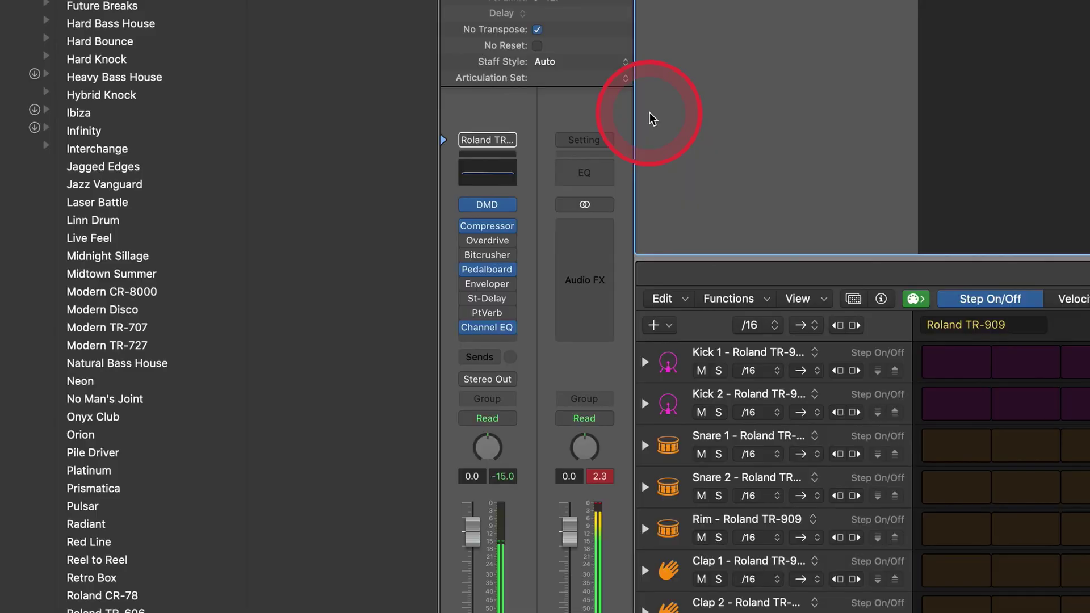
Step: Show the Smart Controls for the hi-hats track and review its effect plug-ins
key("b")
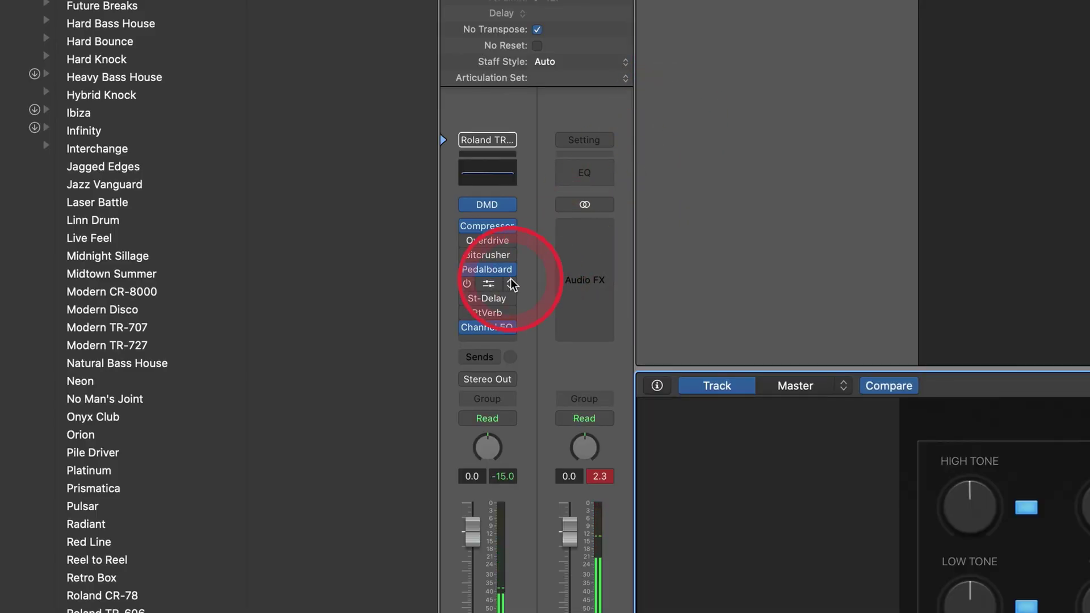
mouse_move(488, 243)
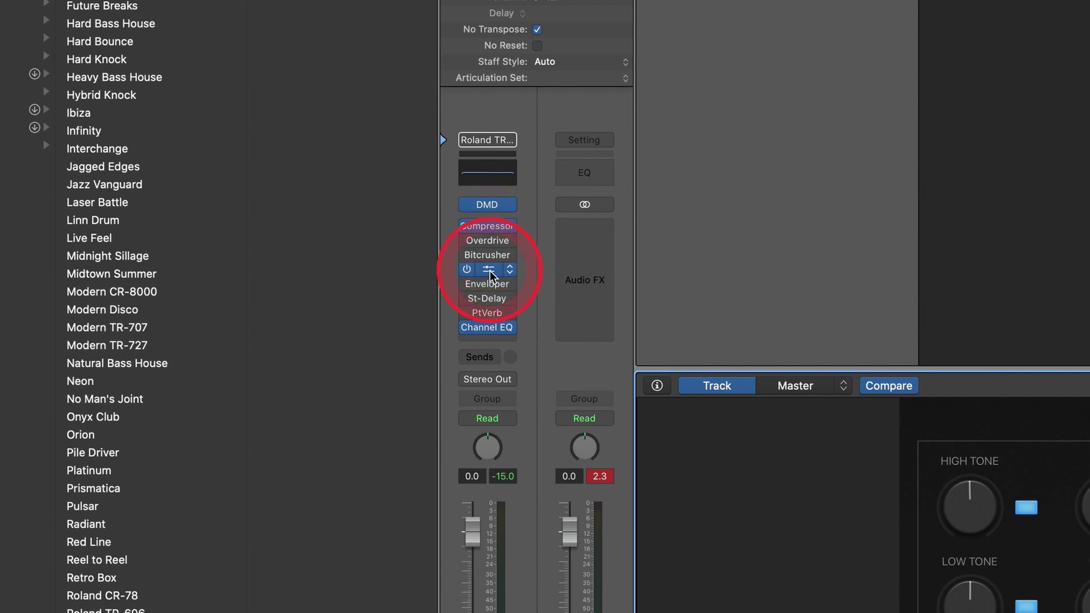
left_click_drag(488, 284, 487, 319)
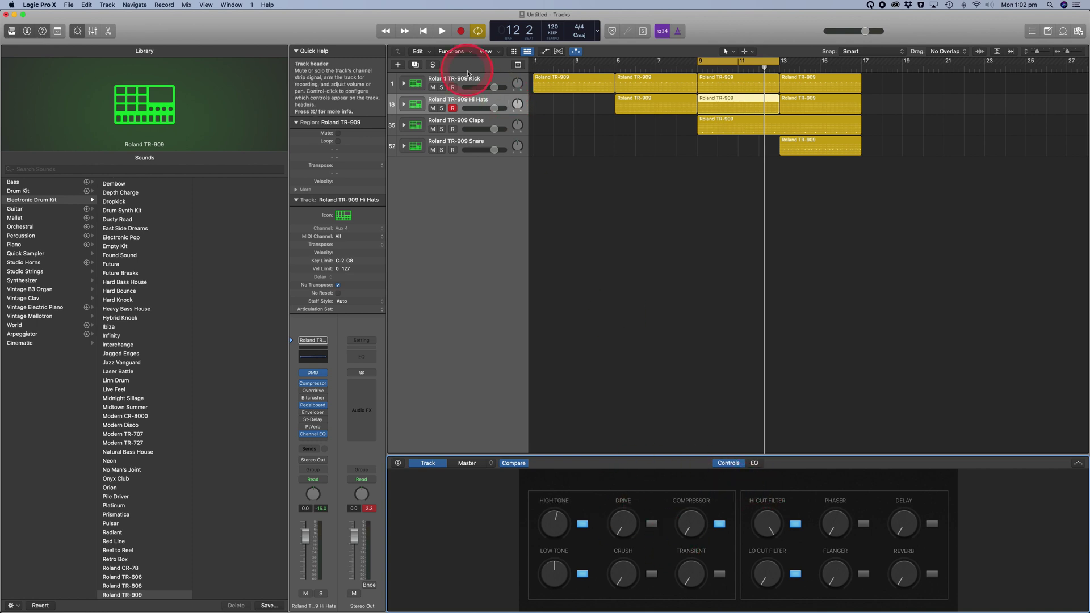
left_click(78, 32)
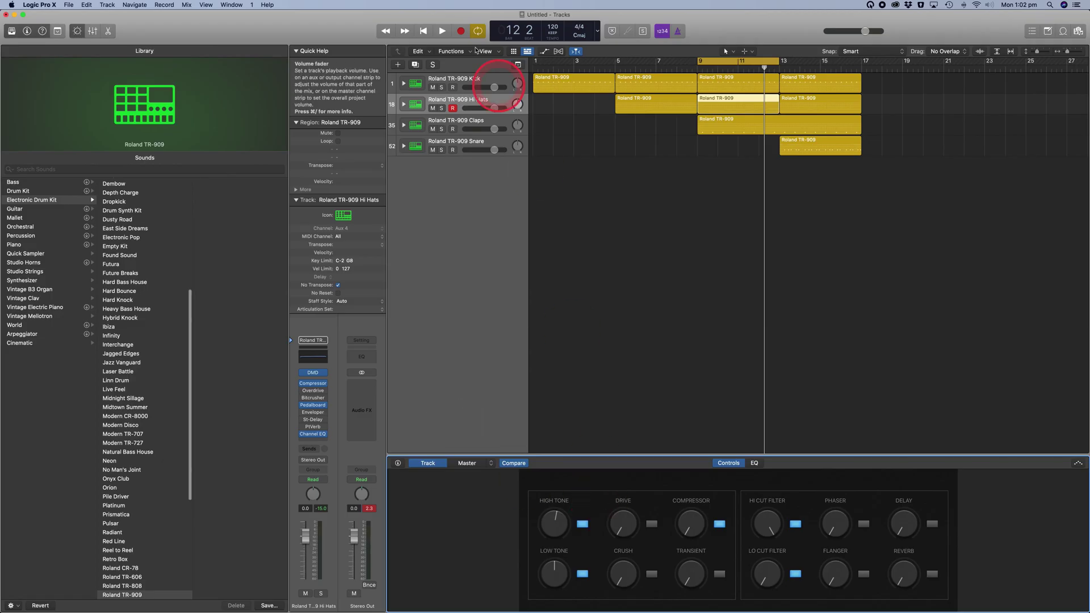
left_click(884, 70)
Step: Raise the hi-hats' High Tone and Compressor controls, and set Low Tone to about +1.5 dB
left_click_drag(562, 516, 574, 511)
left_click_drag(690, 522, 686, 486)
mouse_move(561, 572)
left_mouse_down()
mouse_move(364, 584)
mouse_move(102, 574)
mouse_move(572, 583)
mouse_move(564, 567)
left_mouse_up()
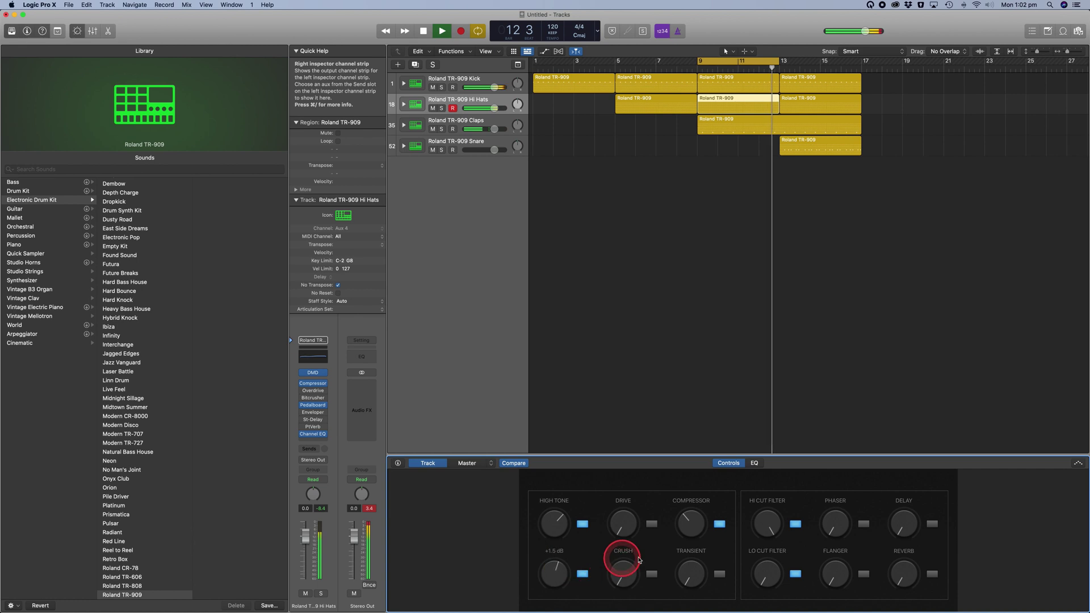
Step: Lower the hi-hats' Low Tone and High Tone controls, and stop playback
left_click_drag(655, 553, 550, 566)
left_click_drag(553, 523, 552, 526)
key("space")
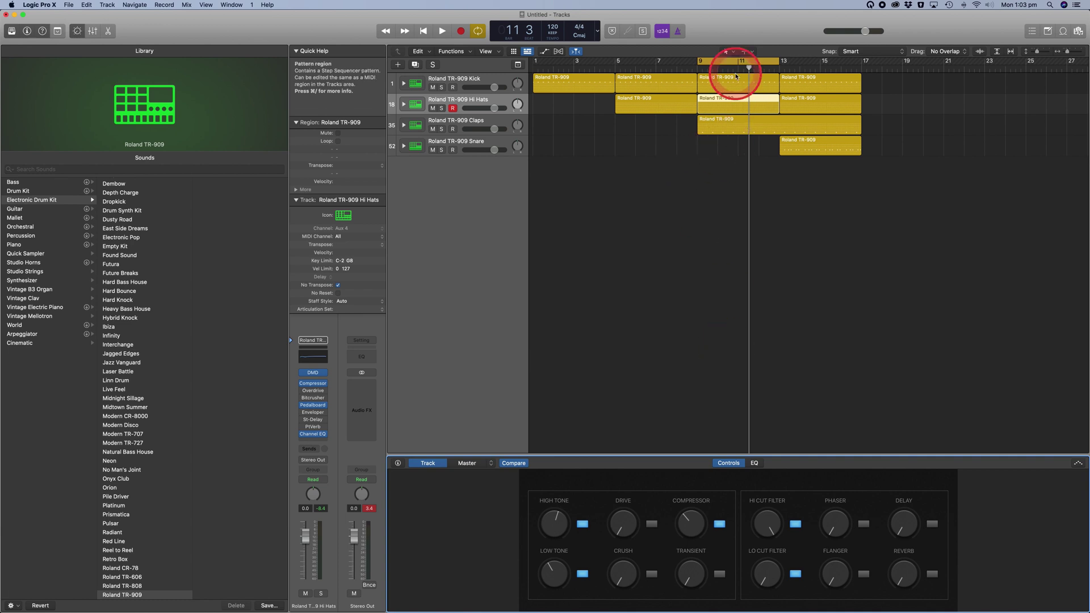
Step: Audition the Orion, Onyx Club and No Man's Joint kits on the kick track, and load the Platinum kit
left_click(487, 81)
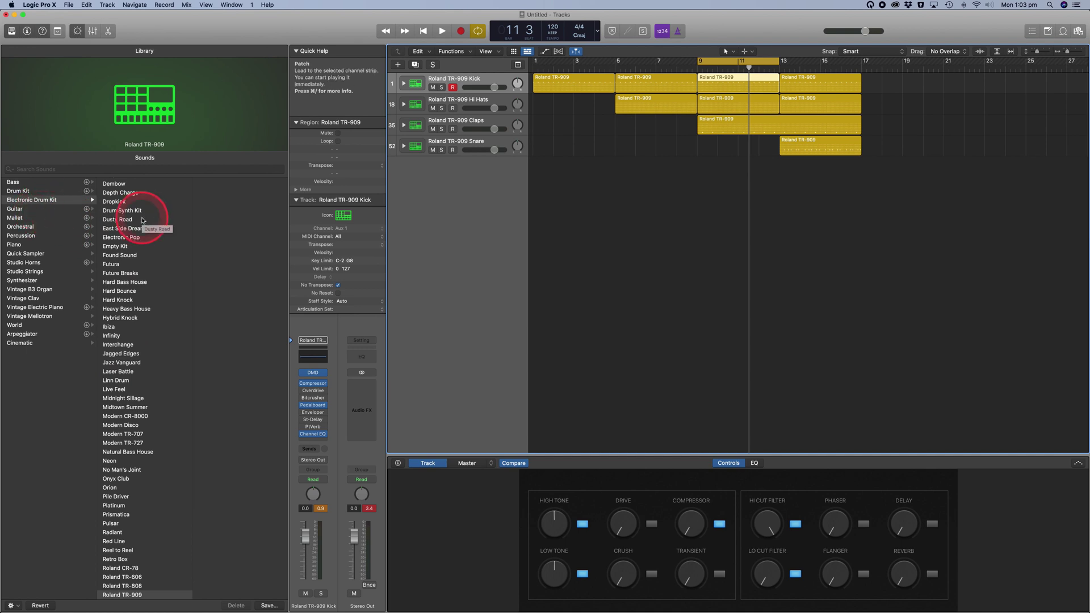
left_click(111, 488)
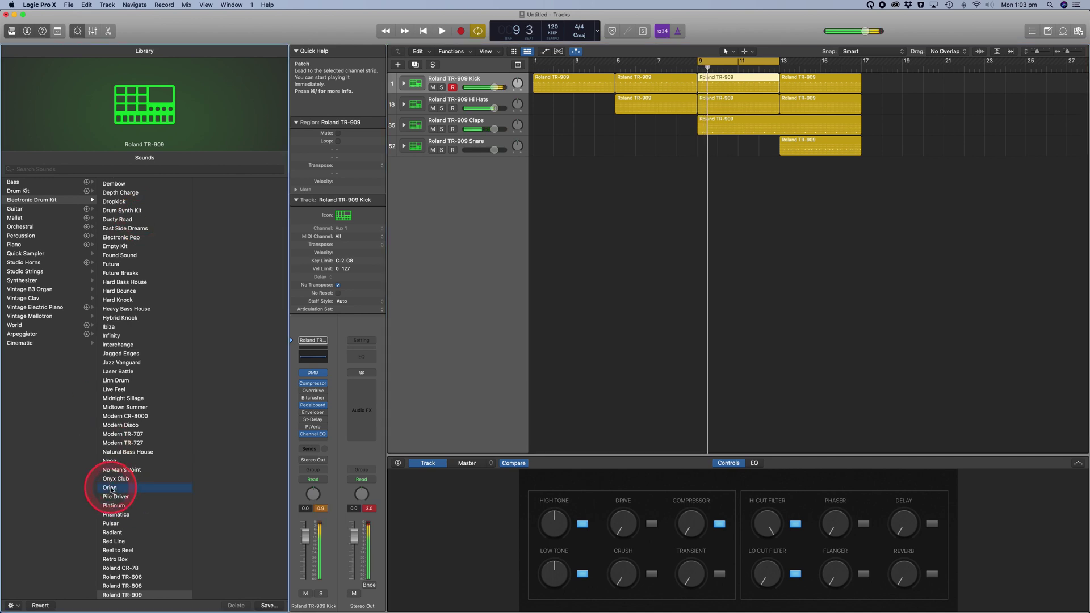
key("space")
left_click(128, 488)
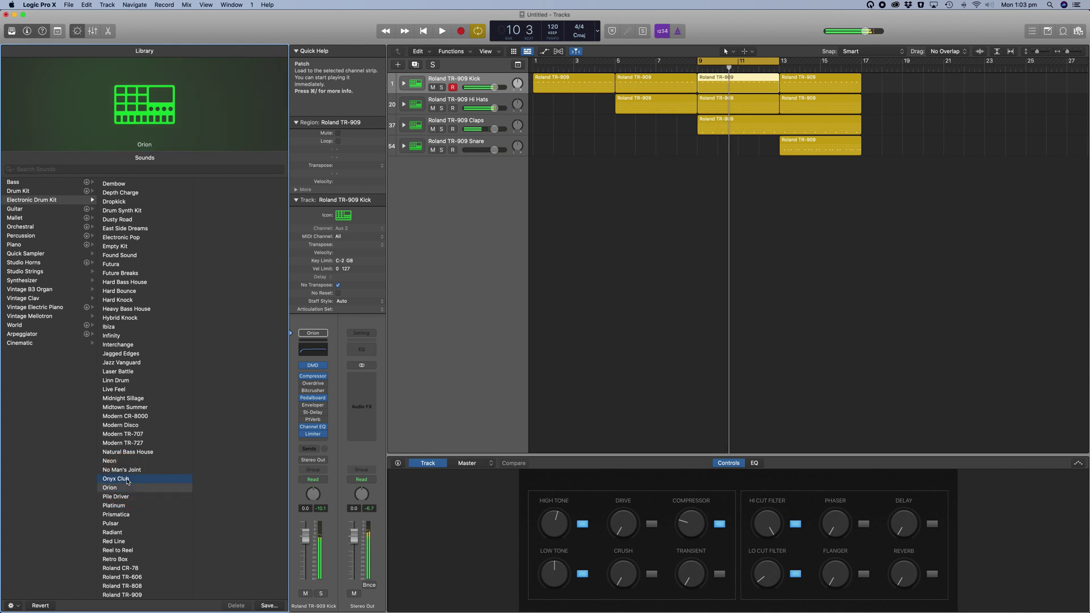
key("space")
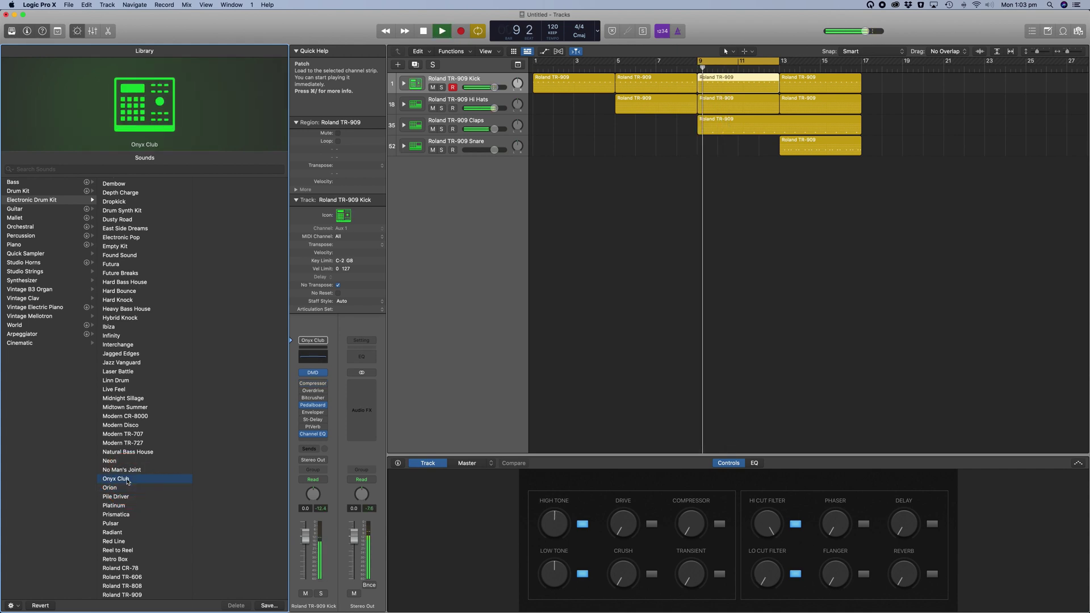
key("space")
left_click(124, 471)
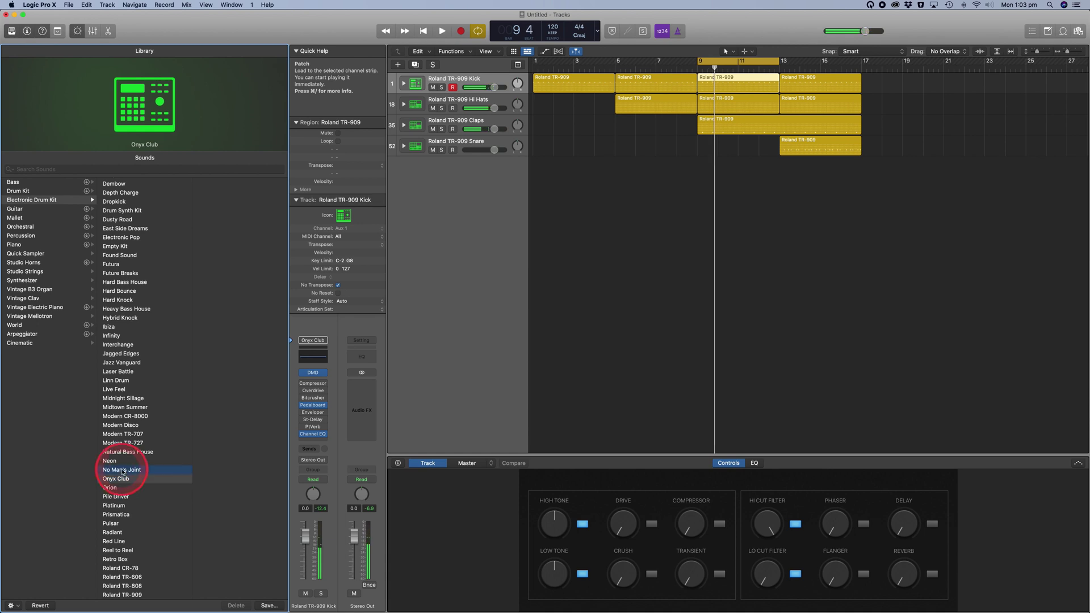
key("space")
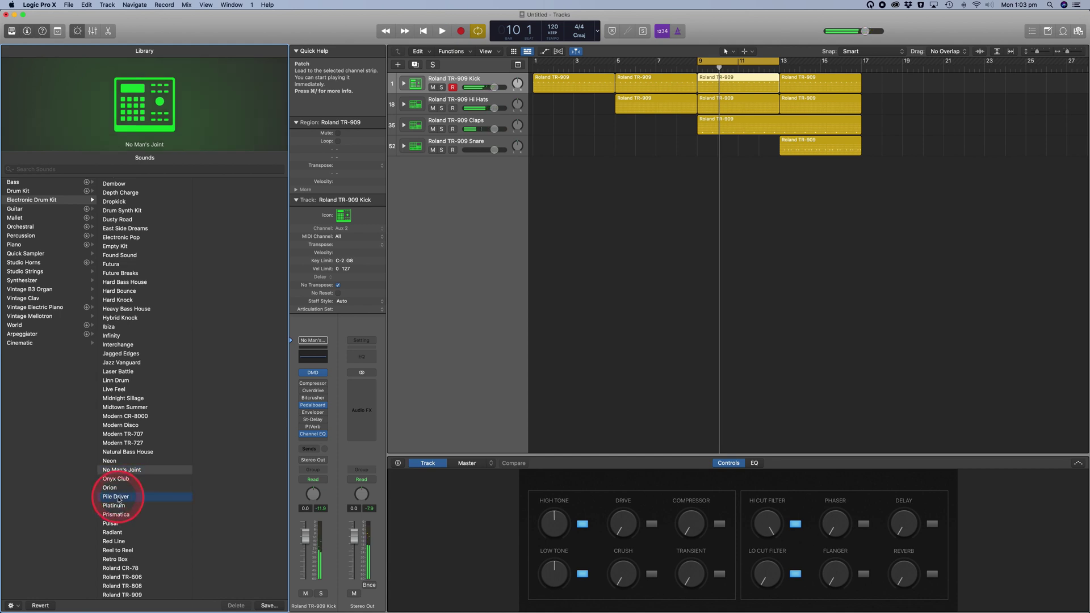
left_click(121, 515)
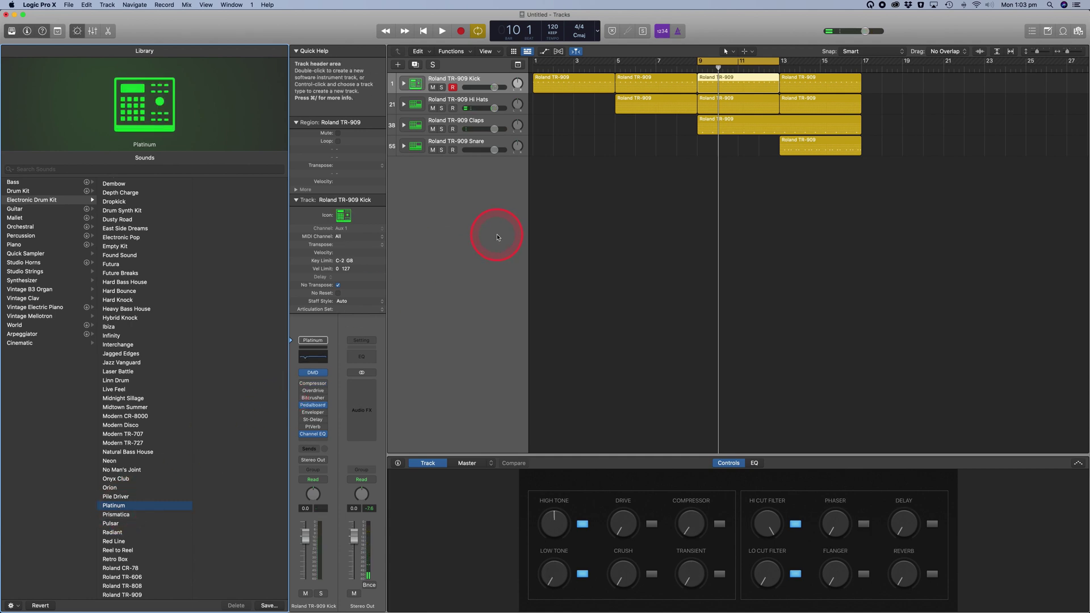
Step: Audition the Onyx Club kit on the hi-hats track, load the Orion kit, and listen to it with the beat
left_click(498, 101)
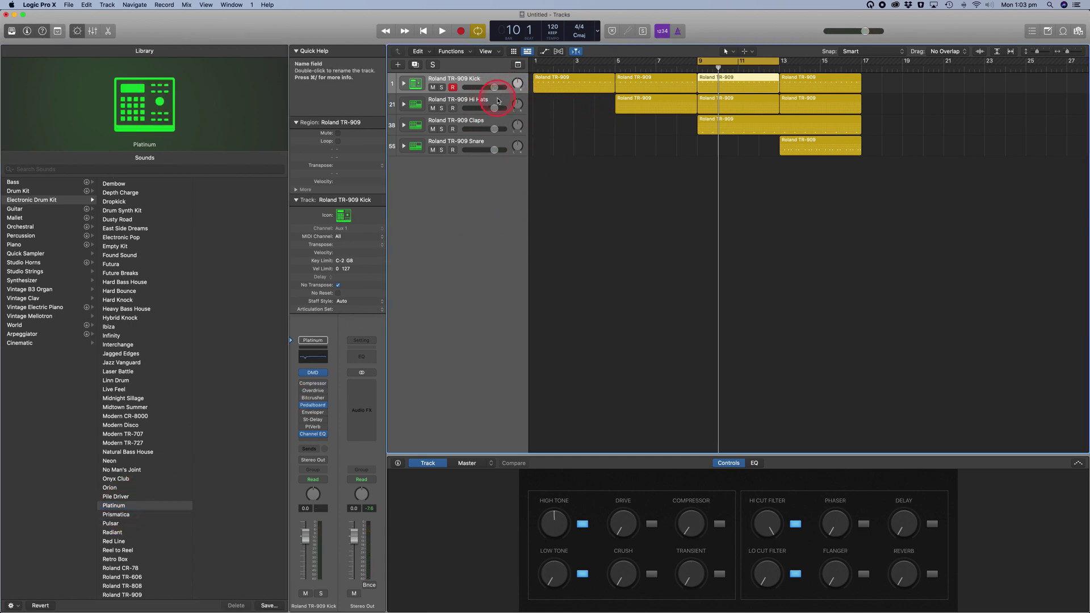
left_click(122, 479)
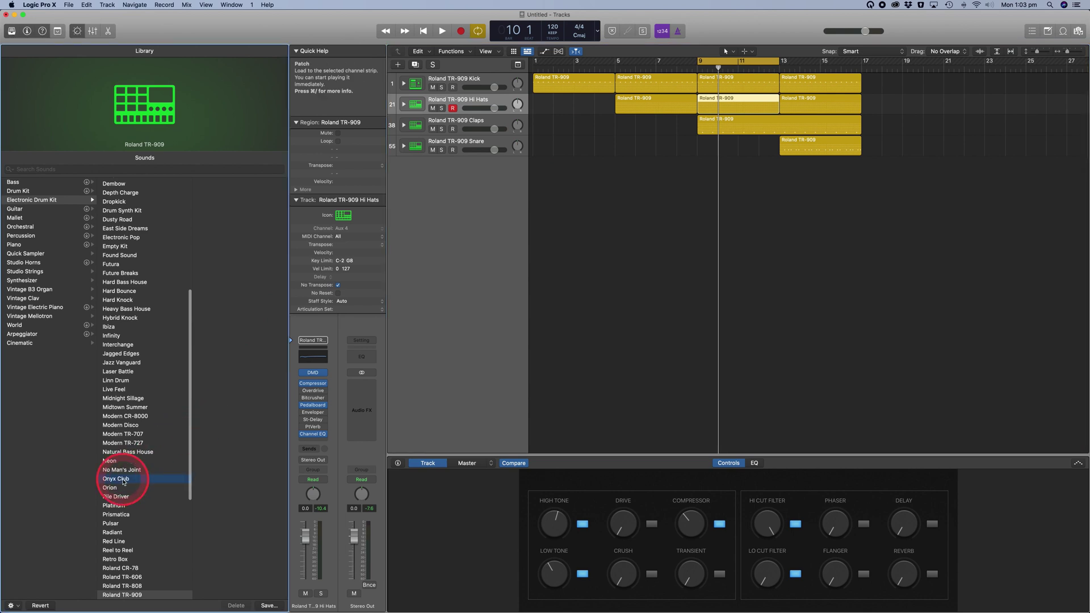
key("space")
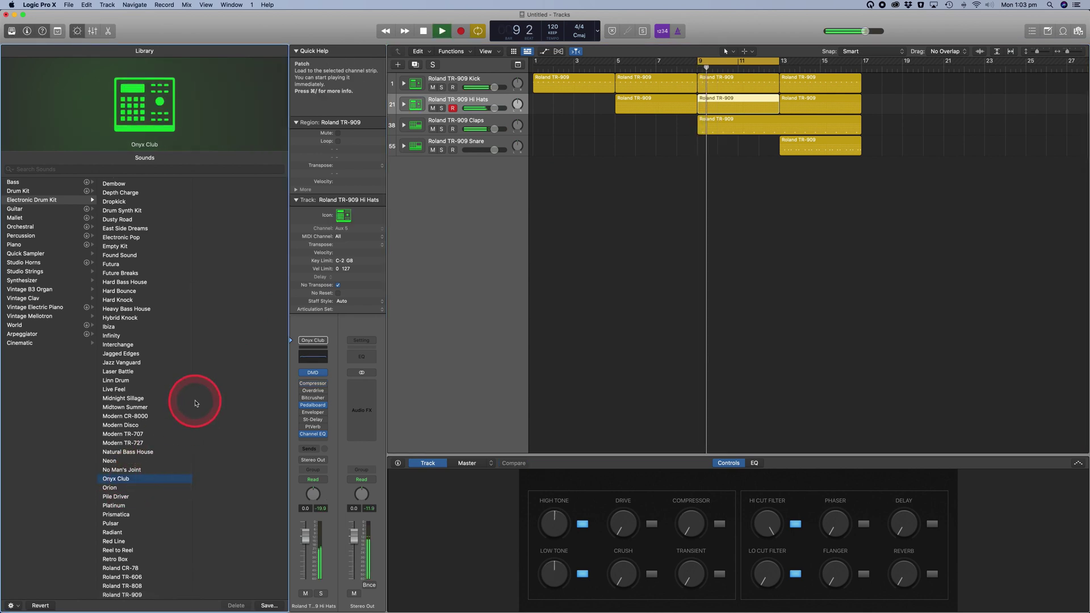
key("space")
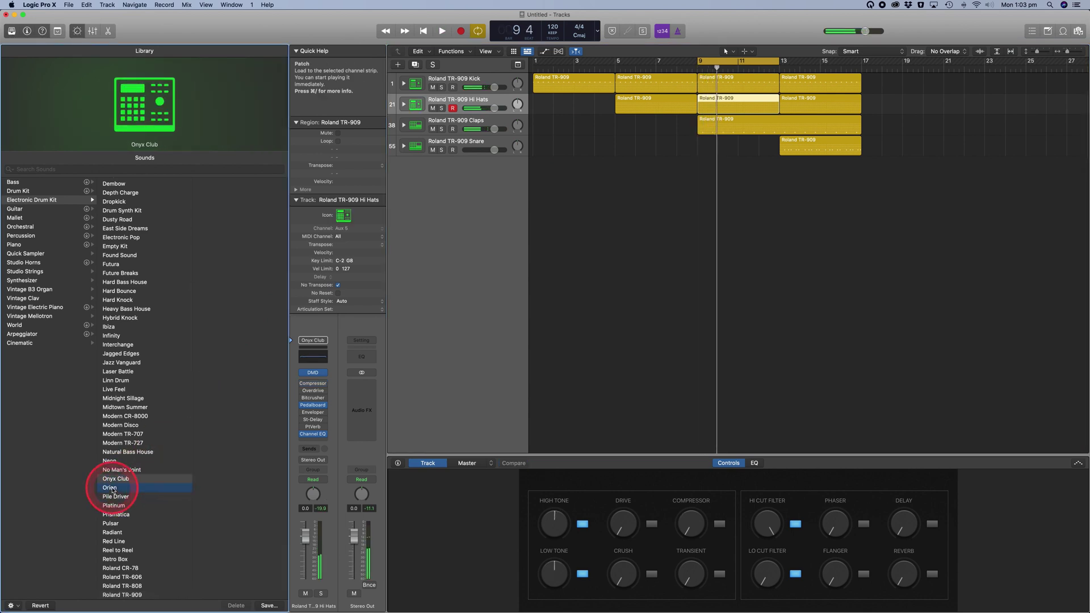
key("space")
left_click(247, 387)
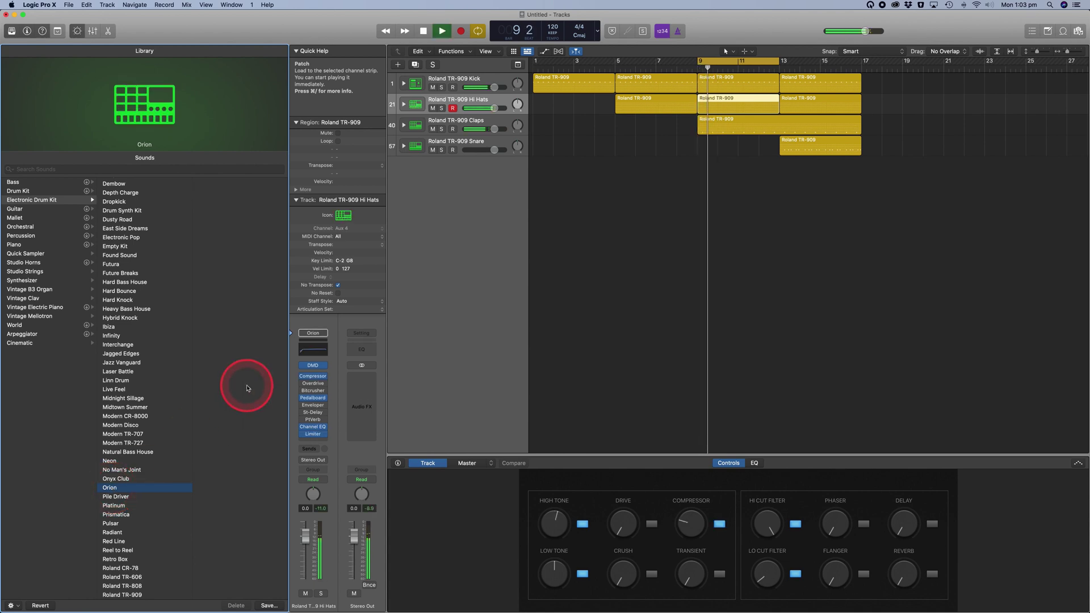
left_click(606, 141)
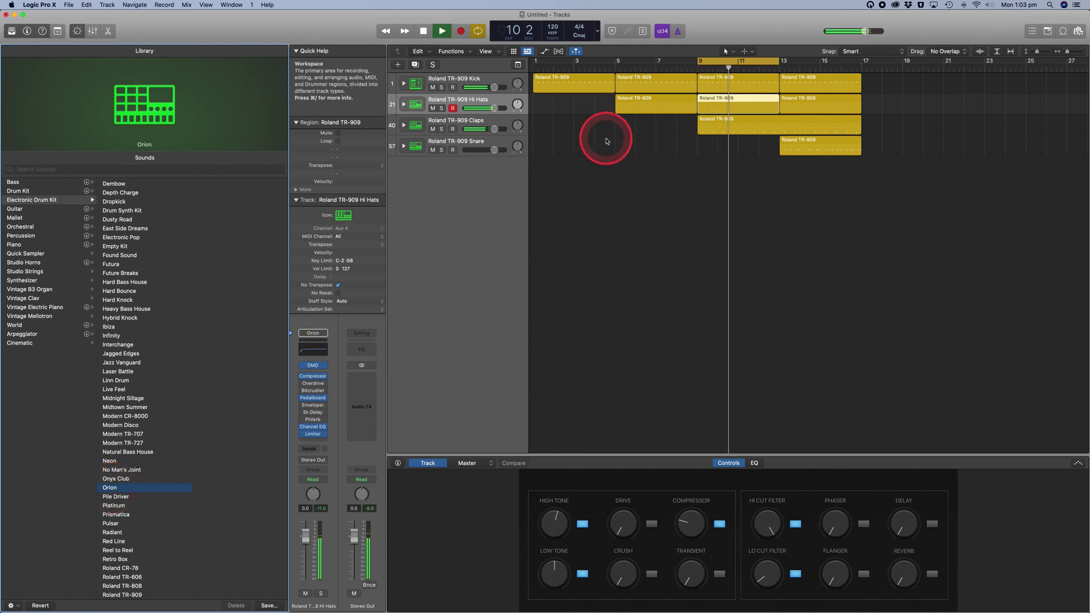
key("space")
Step: Audition the Linn Drum, Electronic Pop, East Side Dreams and Futura kits on the claps track, and load the Interchange kit
left_click(519, 124)
left_click(122, 390)
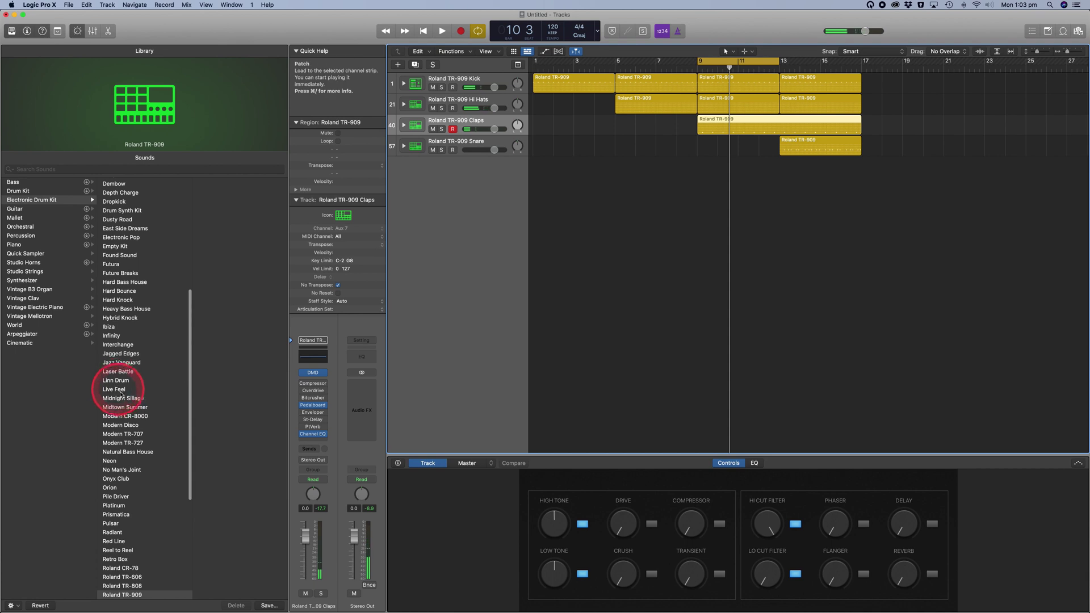
left_click(118, 383)
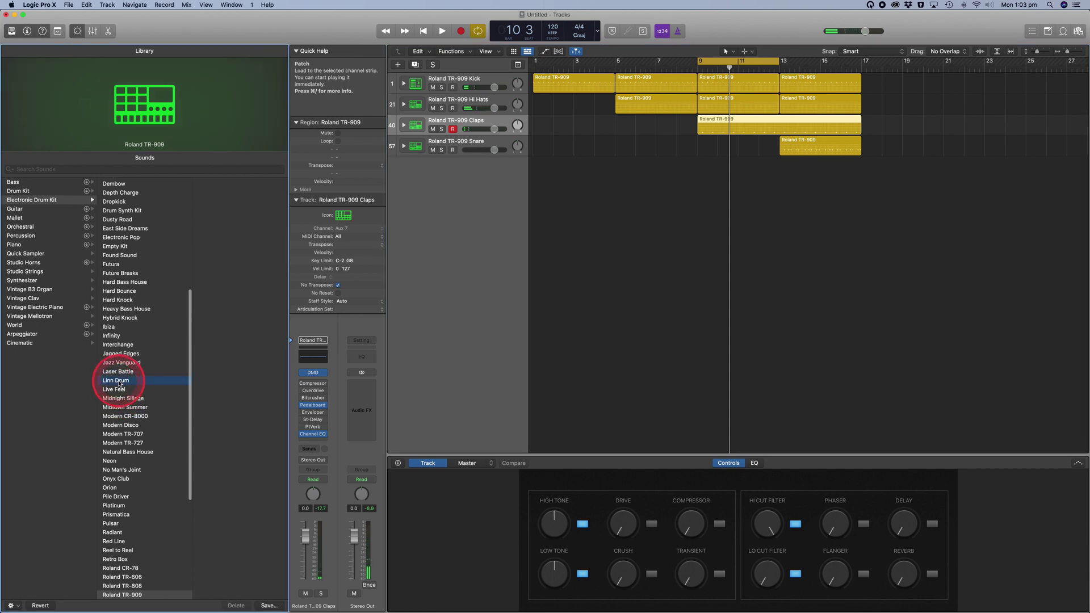
key("space")
left_click(115, 264)
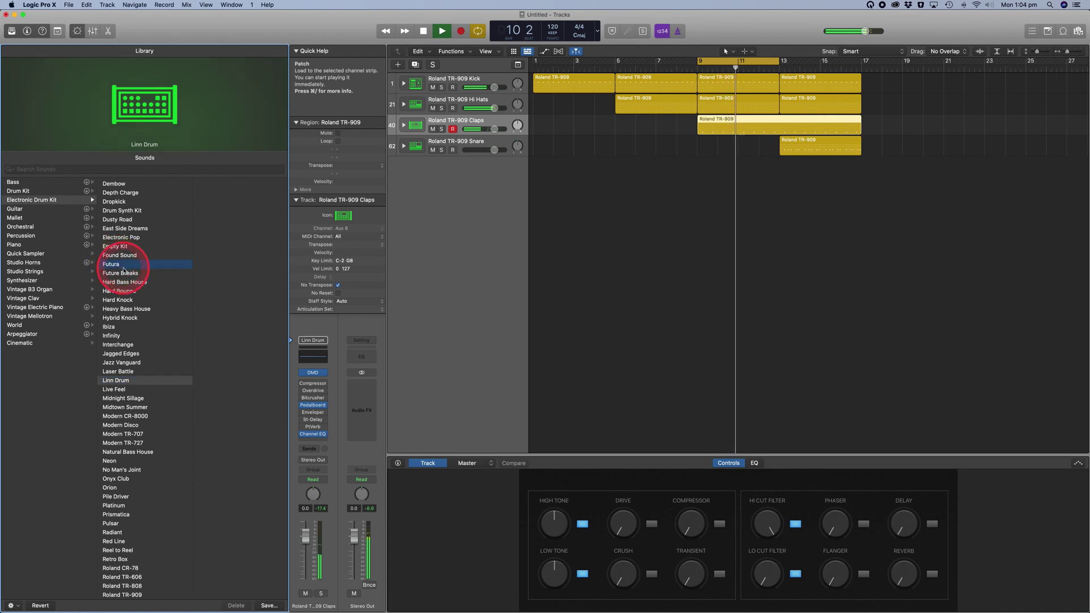
left_click(135, 237)
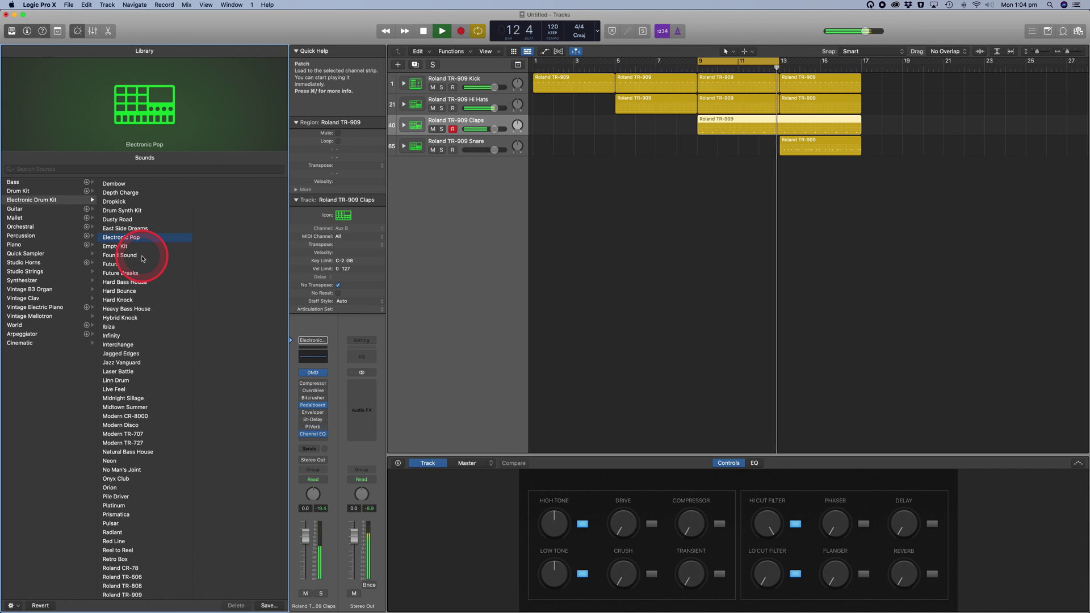
left_click(128, 229)
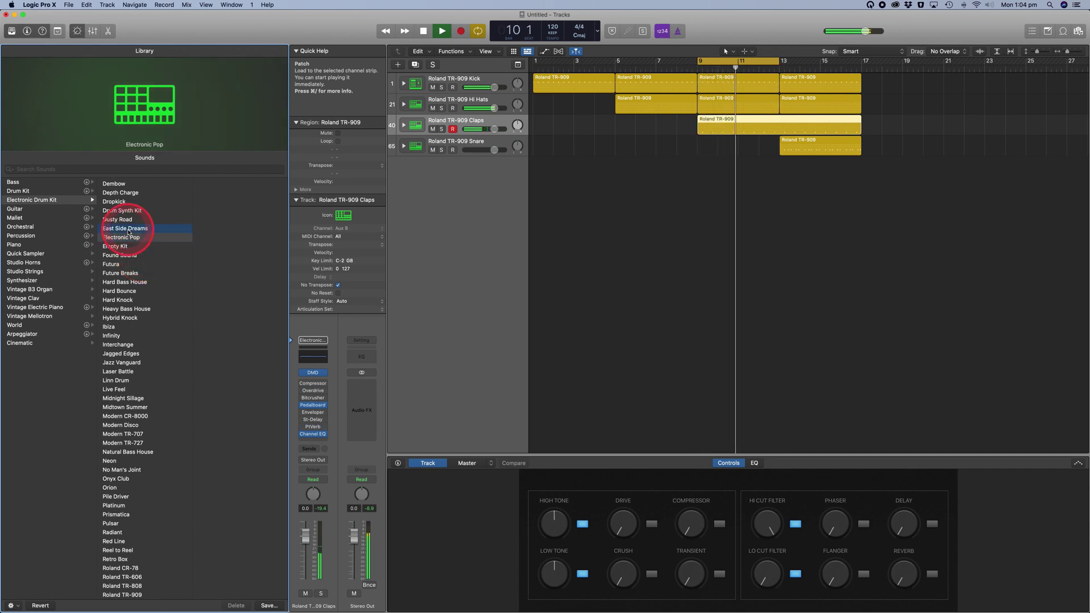
left_click(128, 231)
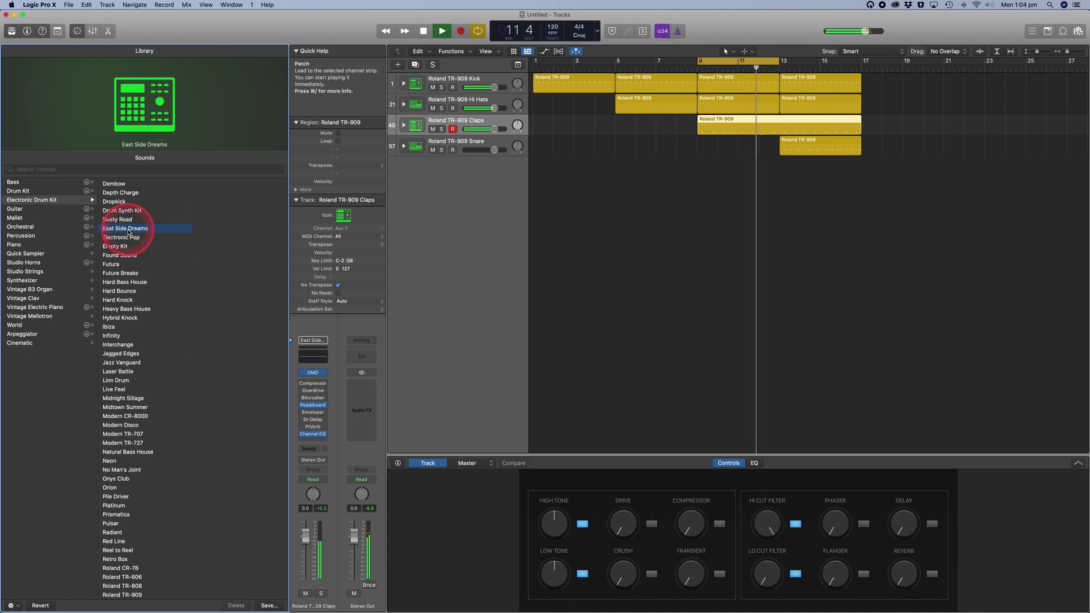
key("XF86AudioRaiseVolume")
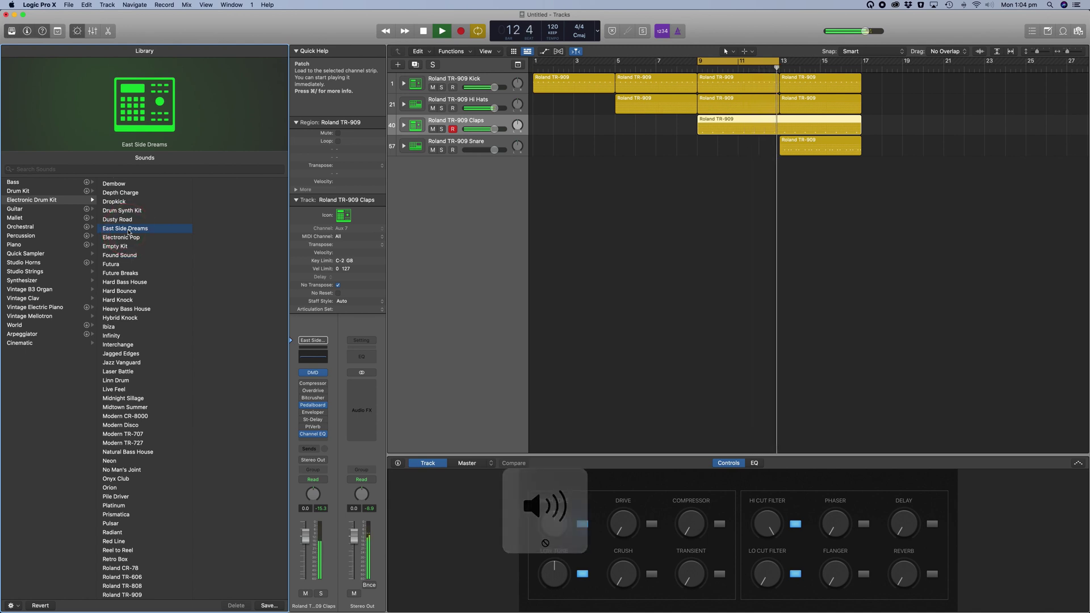
left_click(121, 266)
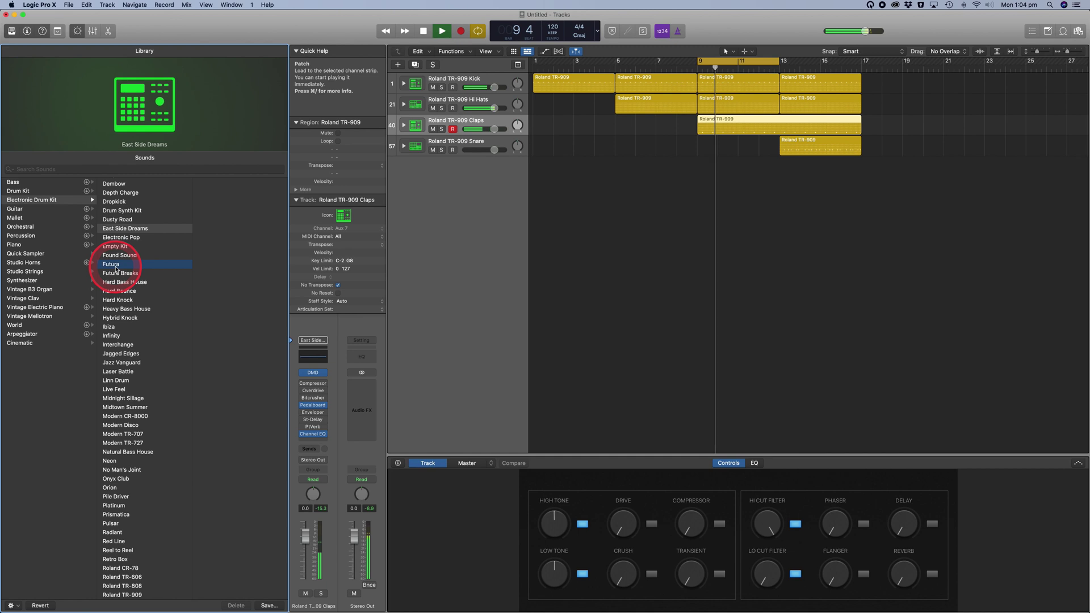
left_click(128, 349)
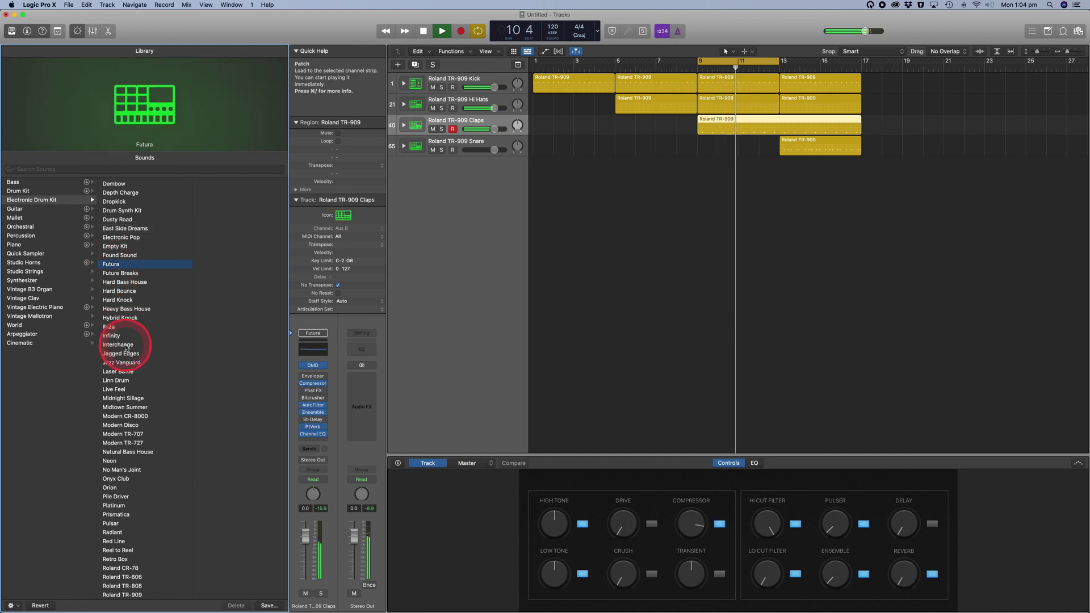
left_click(190, 344)
scroll(190, 344, "up", 5)
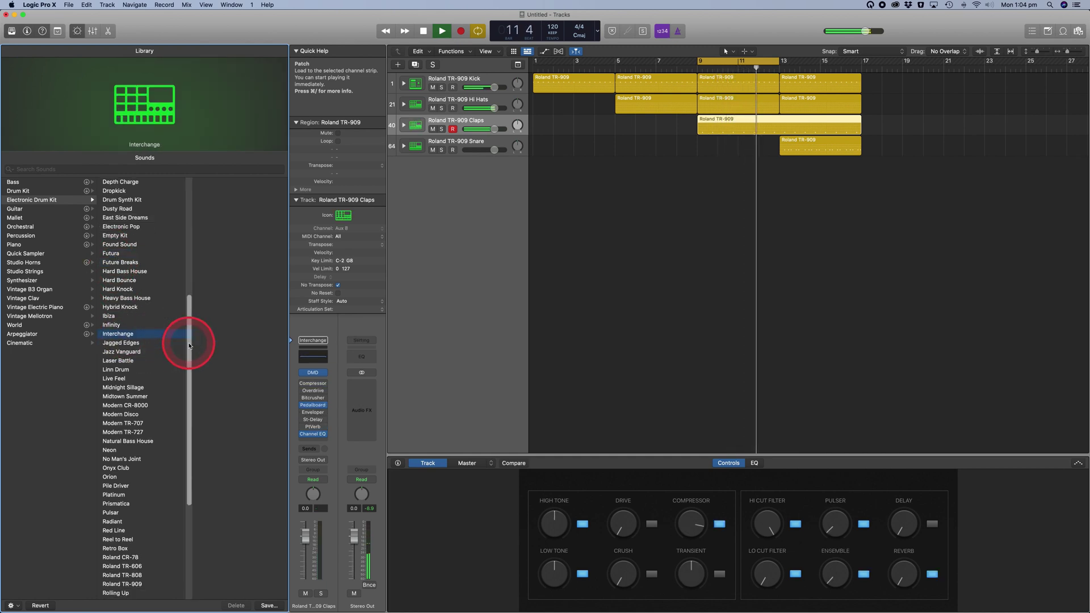
Step: Turn off the cycle range over bars 9 to 13
left_click(731, 60)
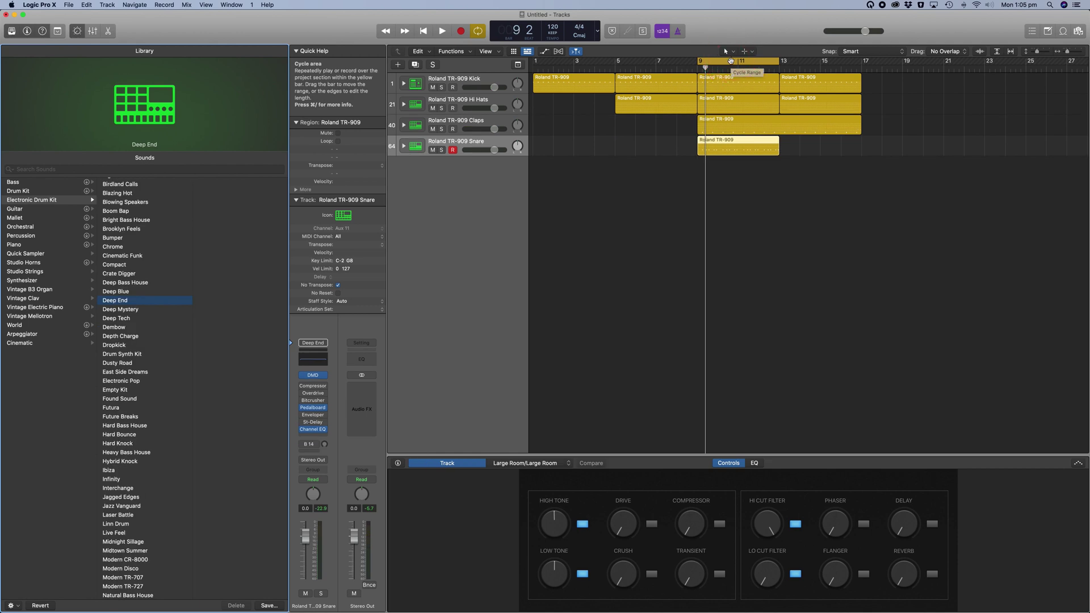
left_click(730, 60)
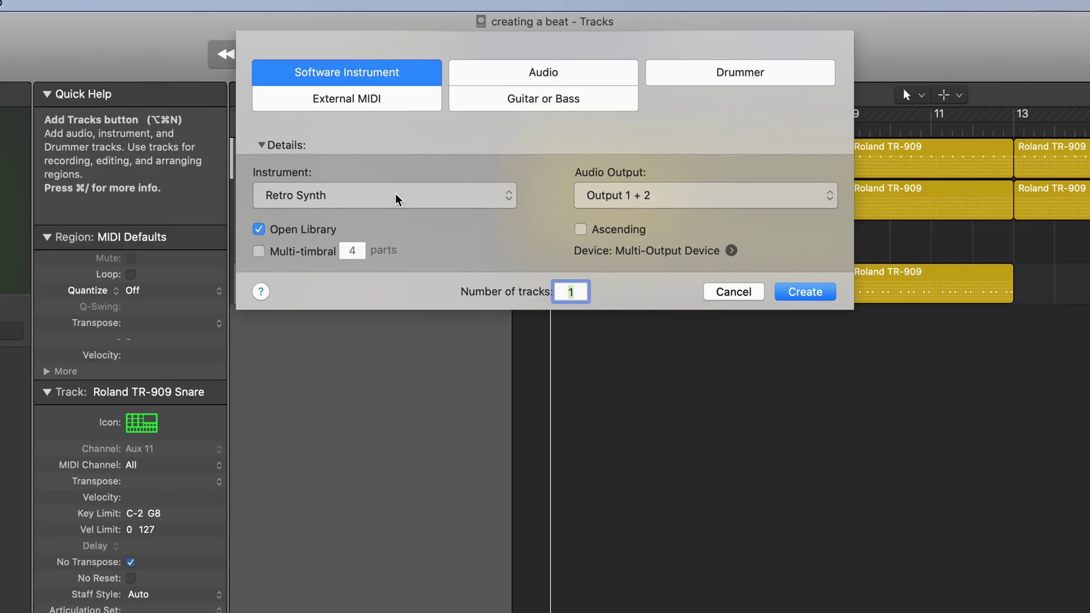
Step: Create one software instrument track with a stereo Retro Synth, and record a two-bar synth part on it
left_click(397, 196)
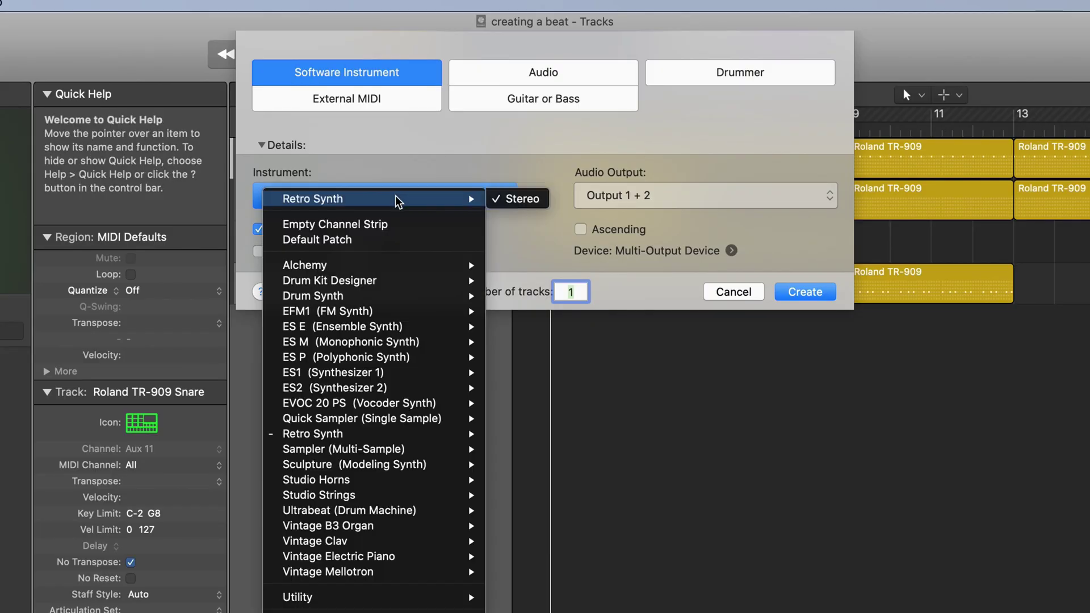
mouse_move(364, 435)
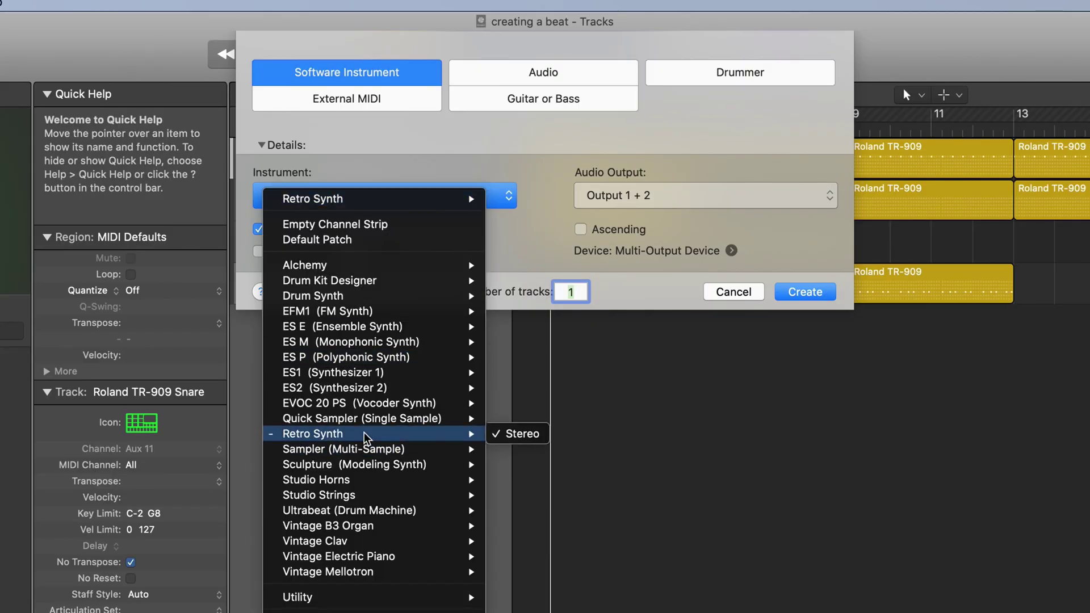
left_click(517, 433)
left_click(804, 292)
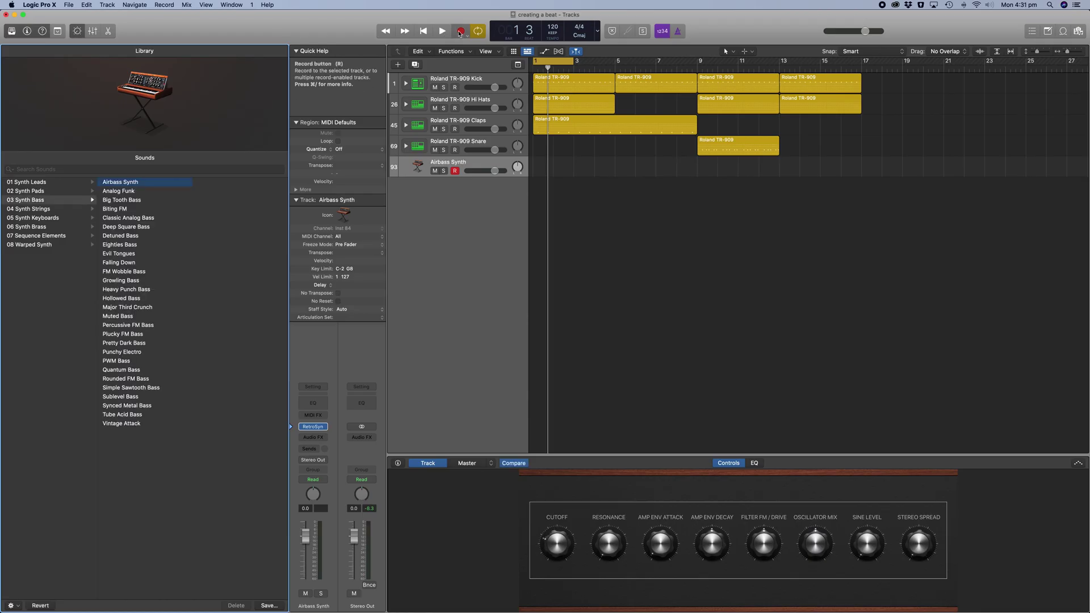
left_click(460, 32)
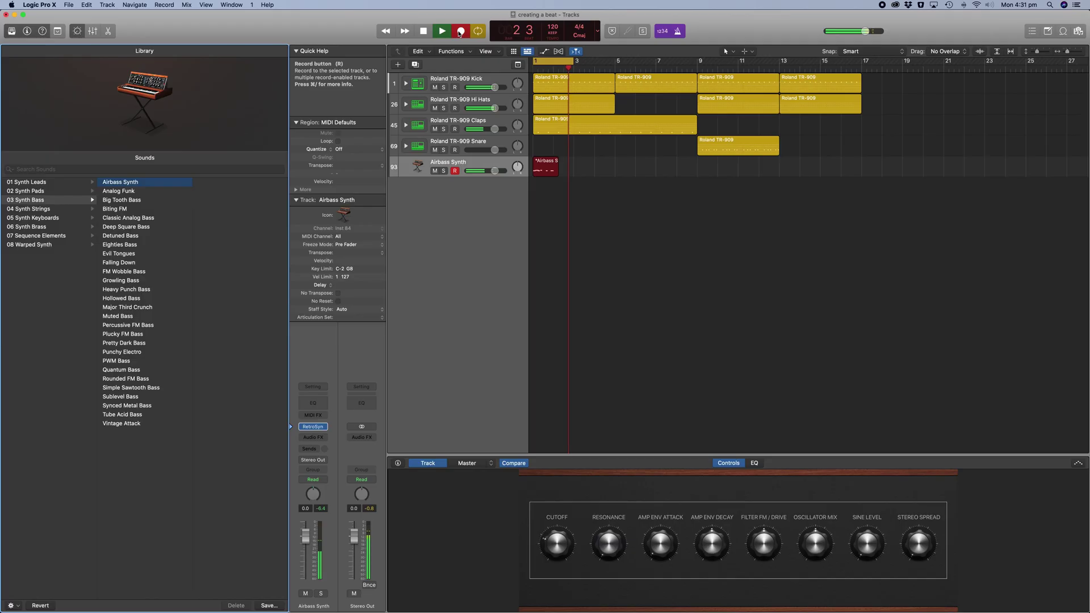
left_click(459, 32)
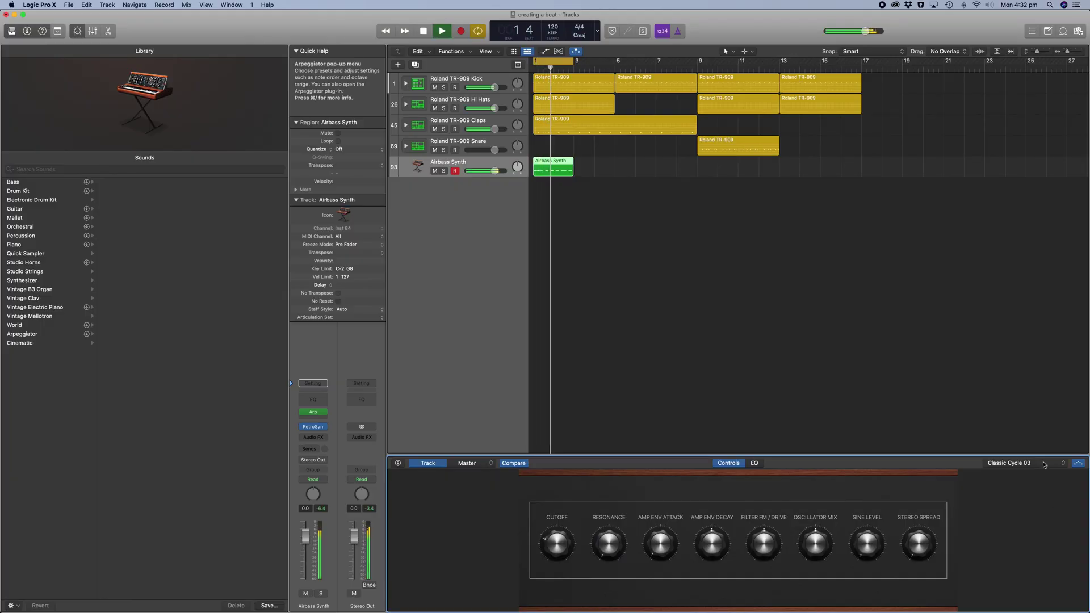
Step: Try different arpeggiator presets on the Airbass Synth track, and choose Classic Cycle 06
left_click(1025, 463)
left_click(1015, 550)
left_click(1041, 462)
left_click(1021, 565)
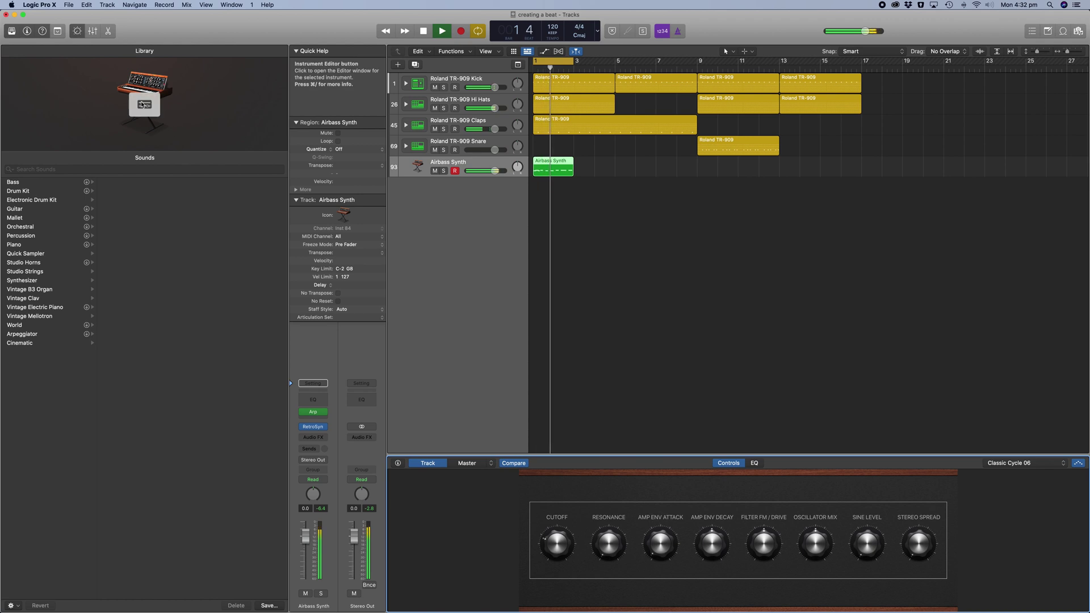
Step: Audition the Retro Synth settings Analog Funk, Big Tooth Bass and Biting FM, load Classic Analog Bass, and close the plug-in
left_click(312, 427)
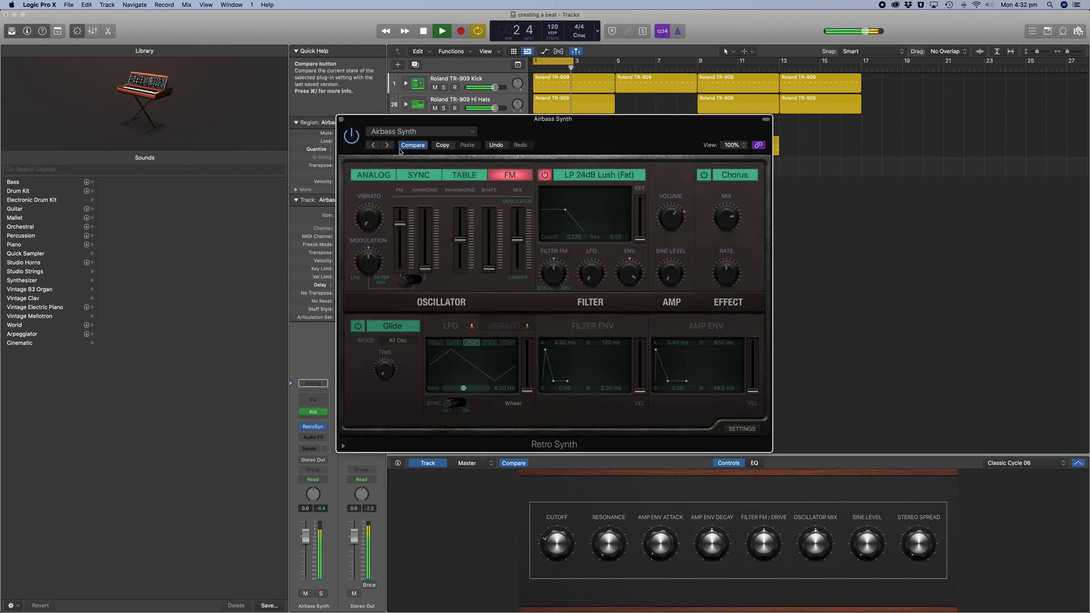
key("space")
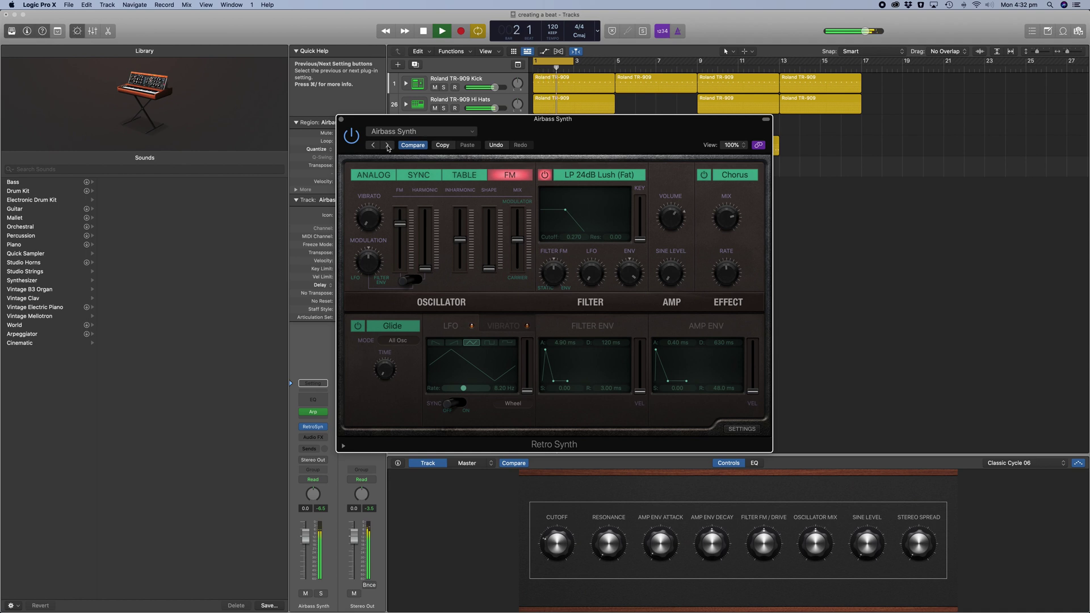
left_click(387, 145)
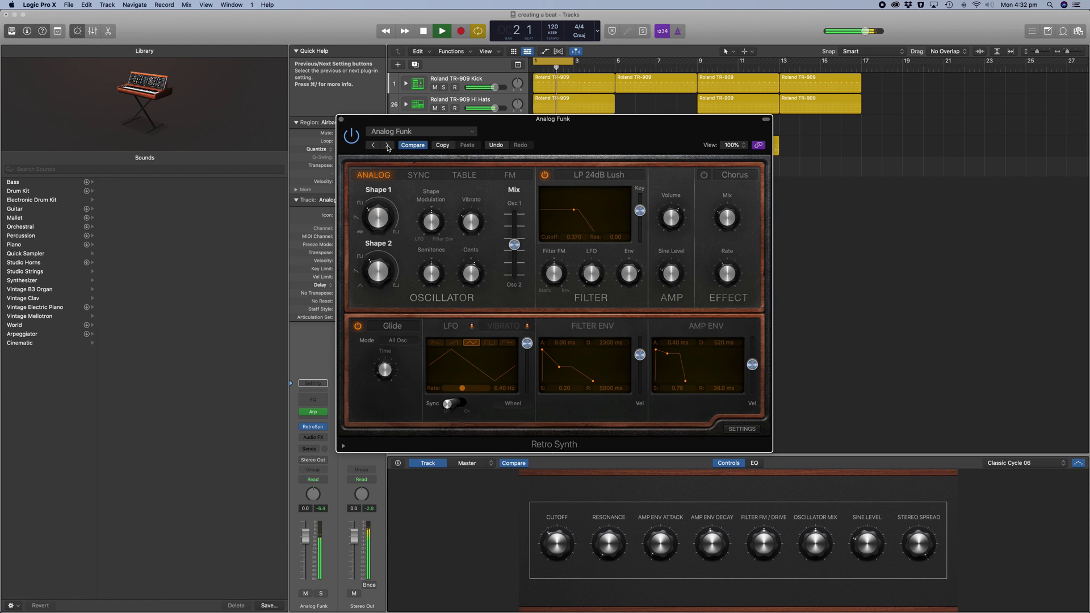
left_click(387, 145)
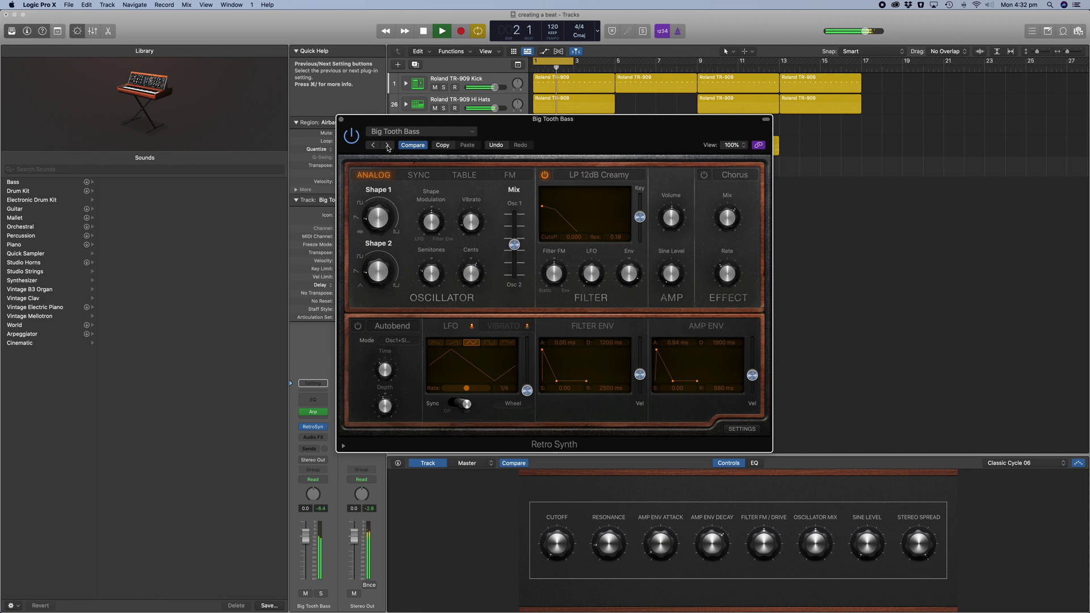
left_click(387, 146)
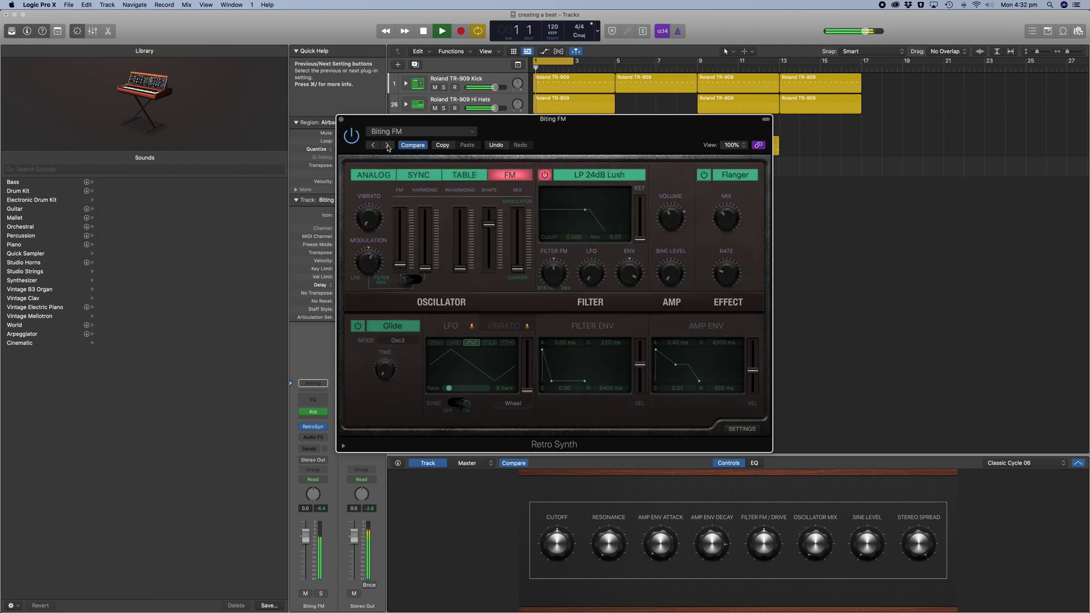
left_click(387, 145)
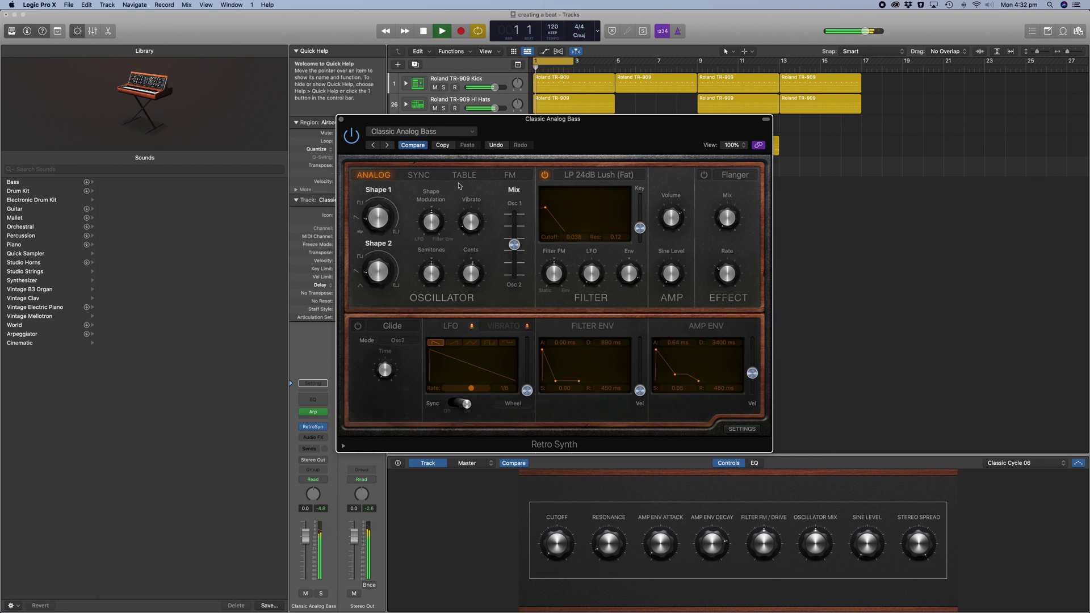
left_click(341, 119)
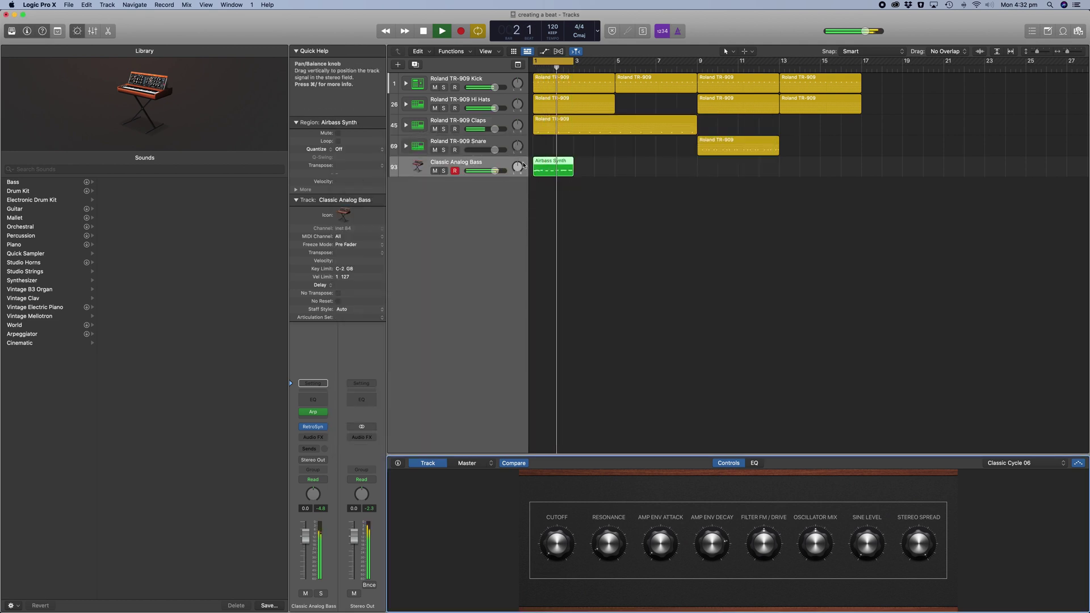